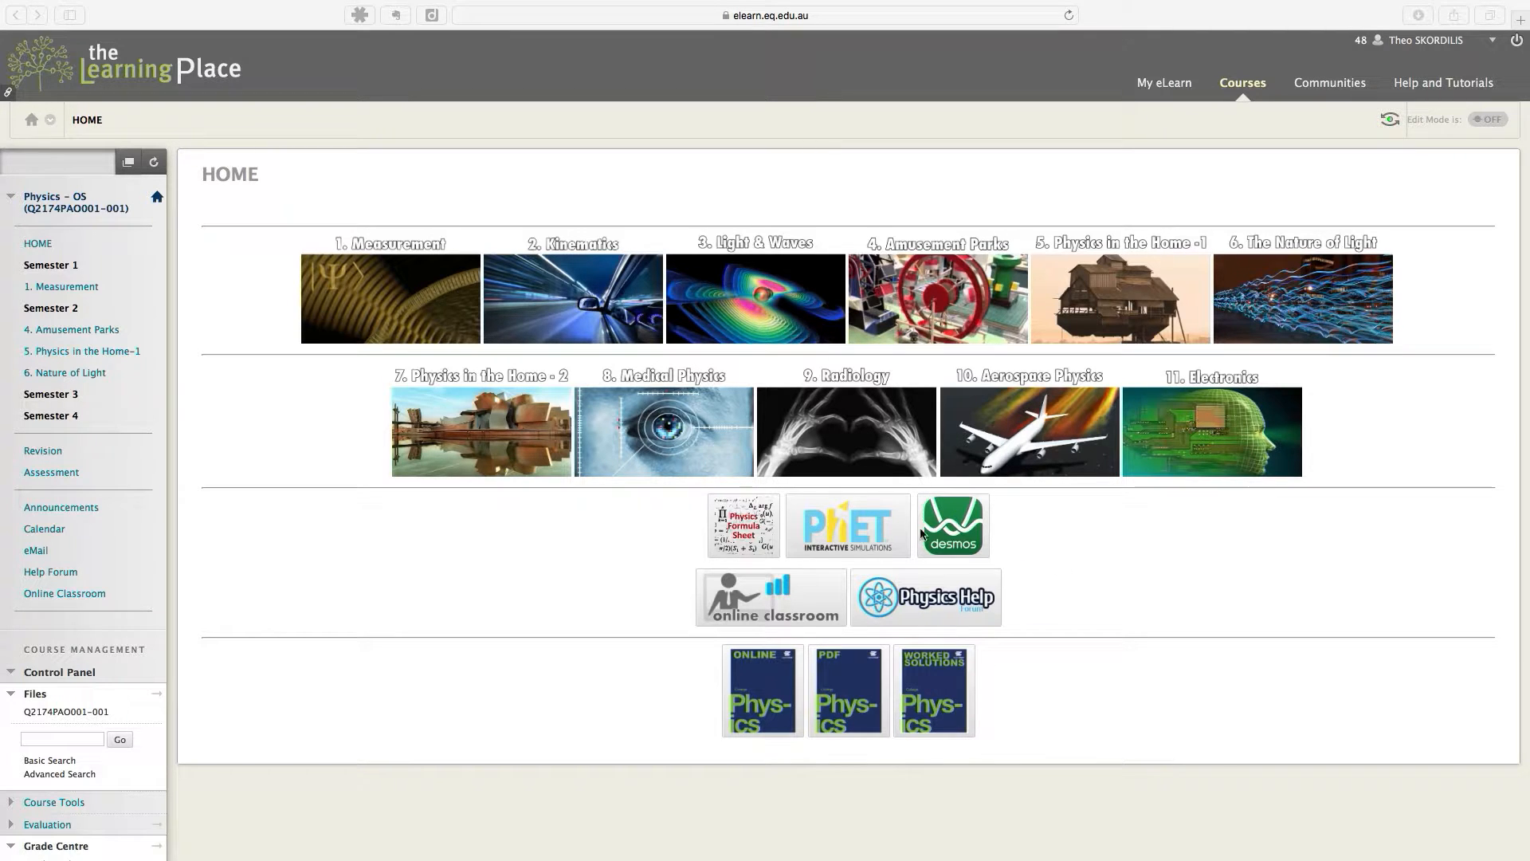
Open the Desmos graphing calculator from the course home page and add an empty table
left_click(1011, 523)
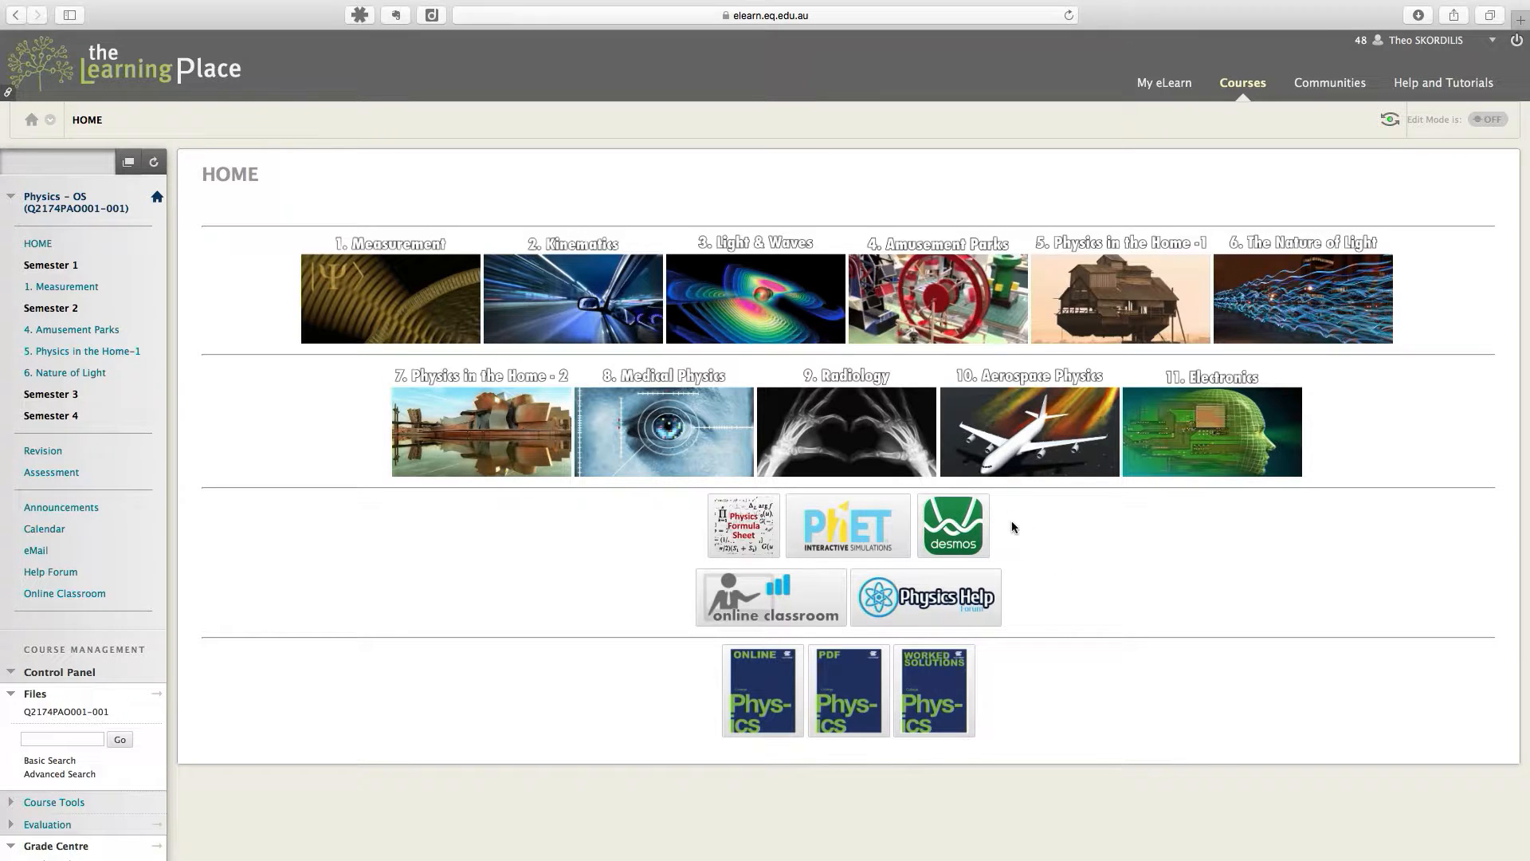
left_click(947, 536)
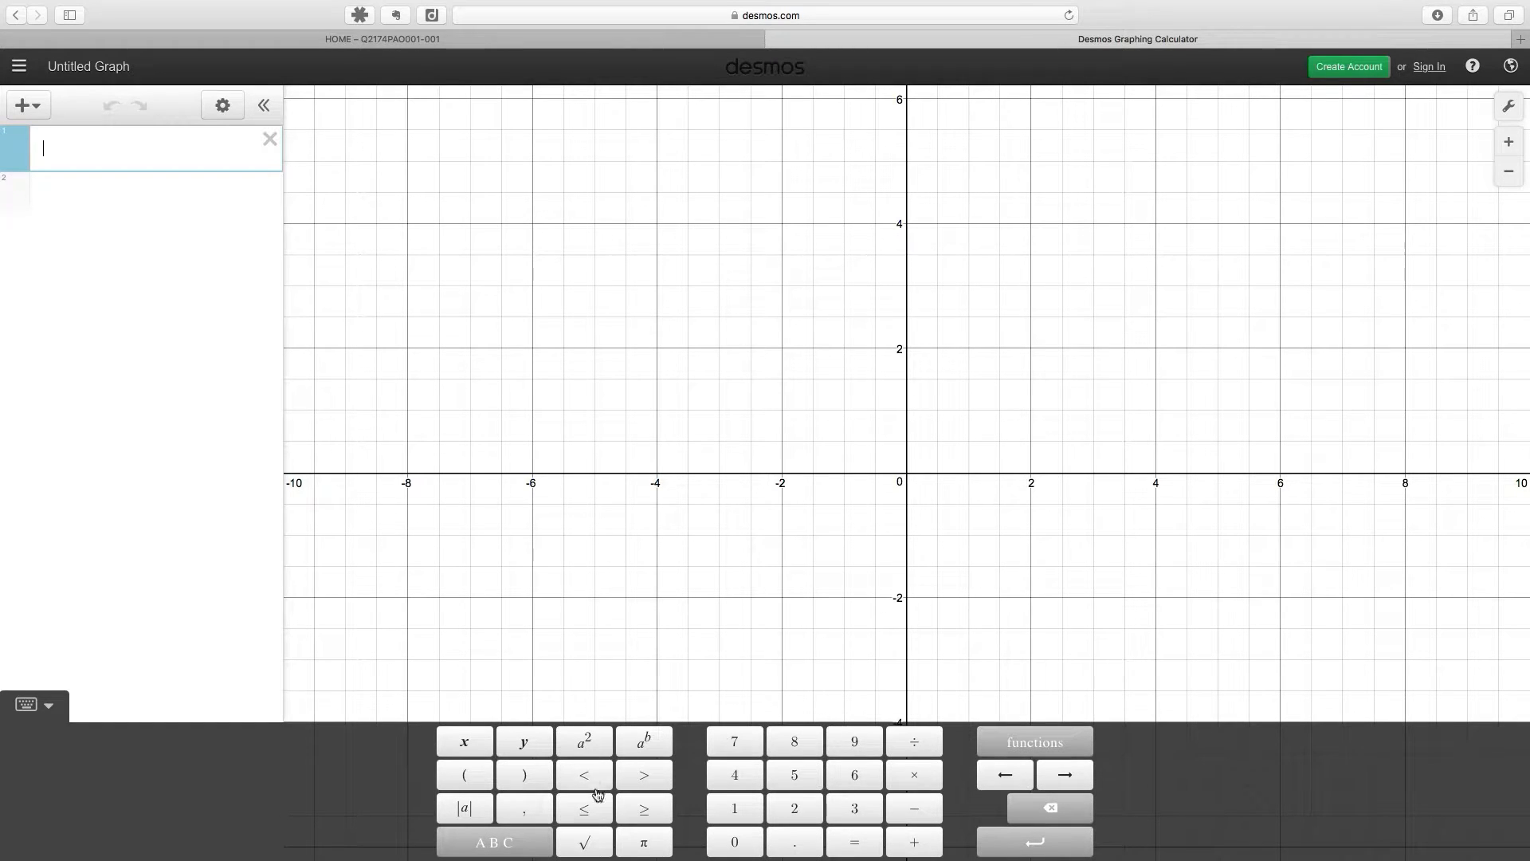
left_click(51, 710)
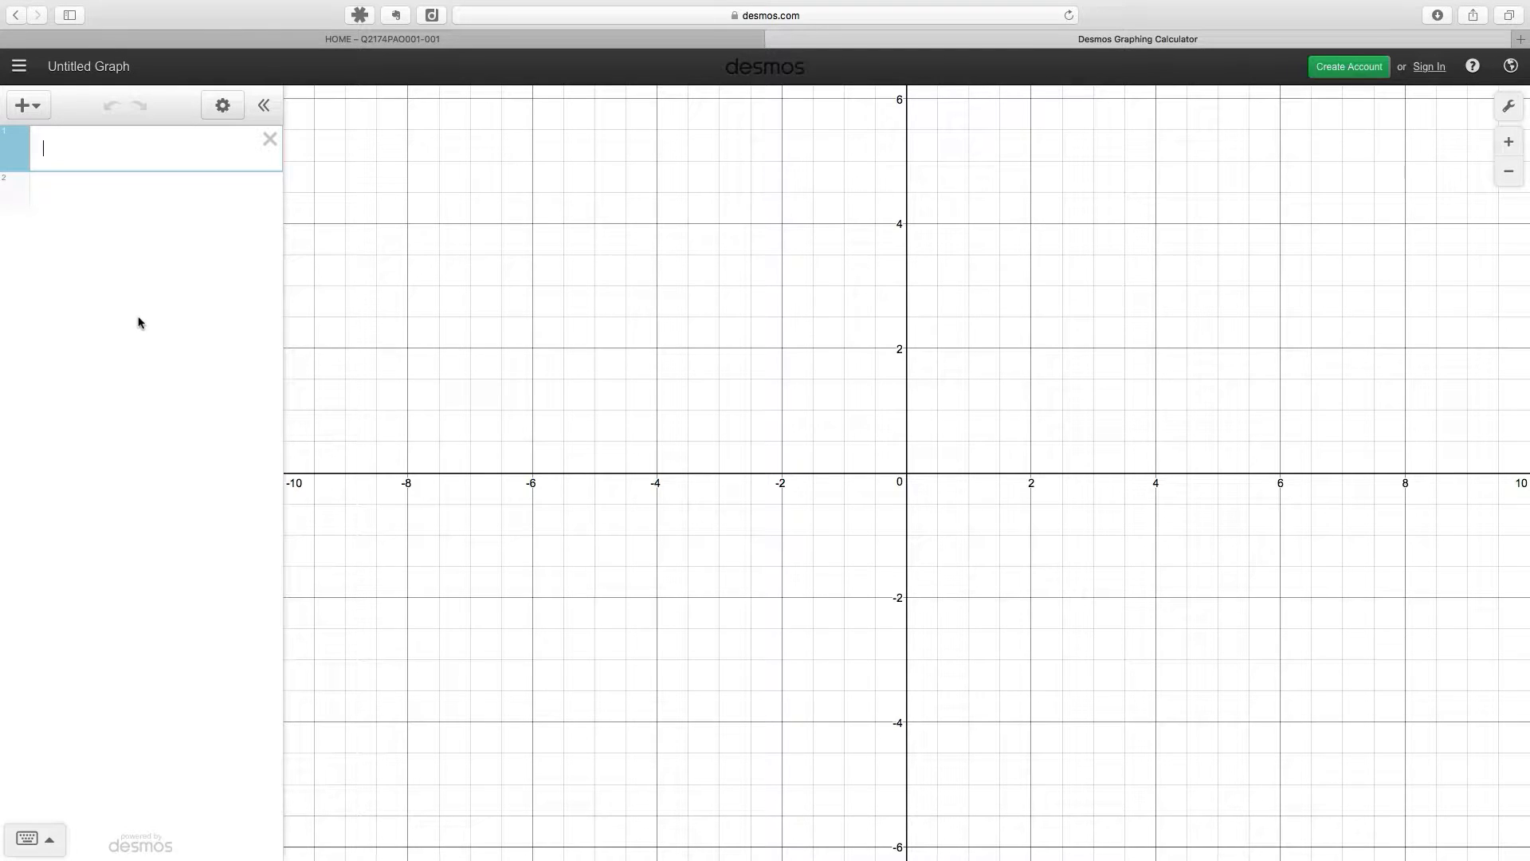
left_click(38, 116)
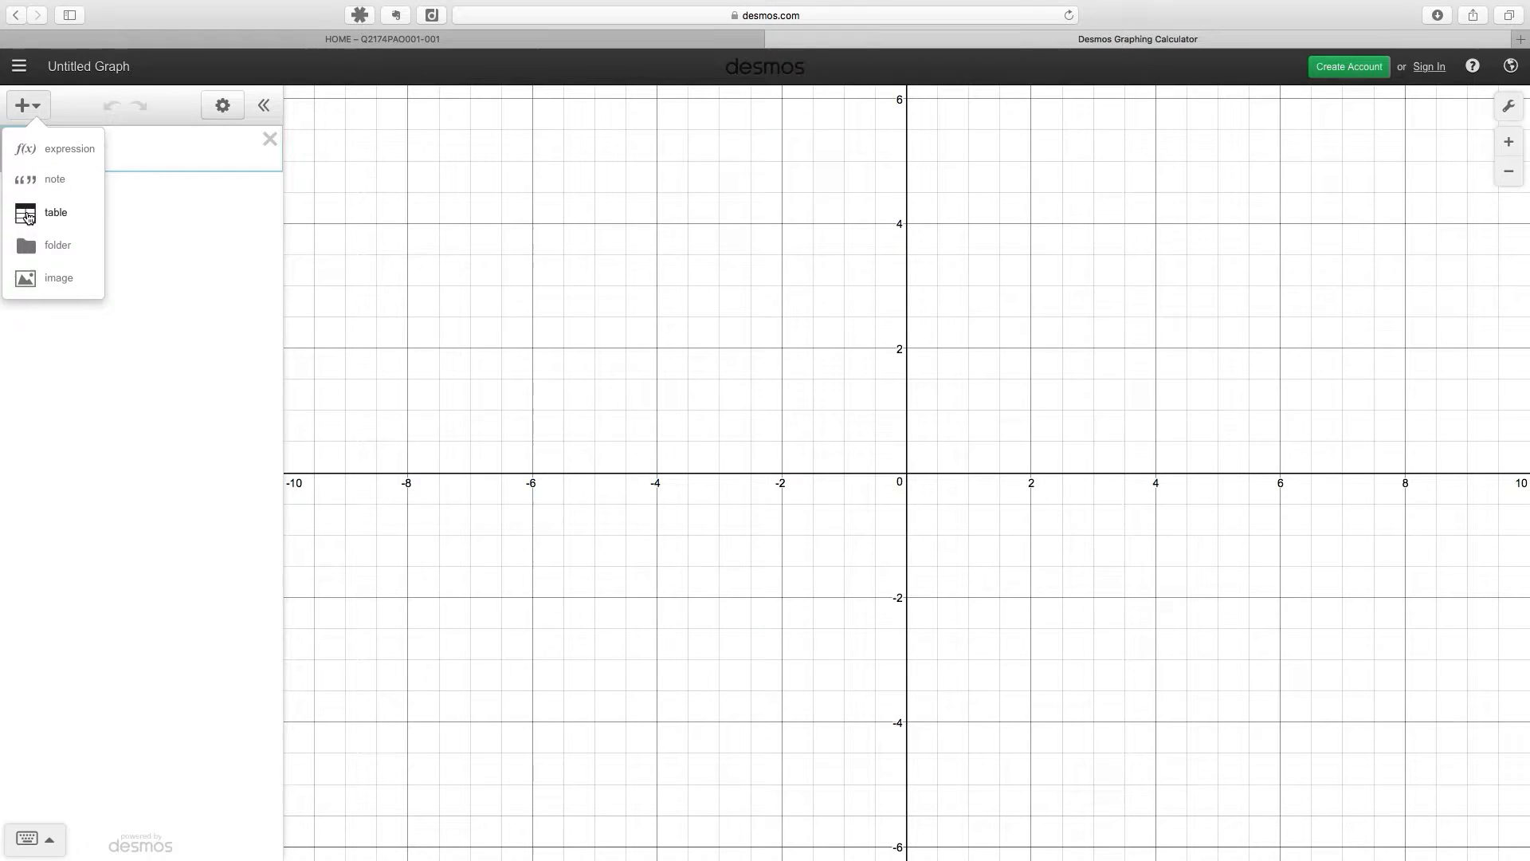
left_click(28, 216)
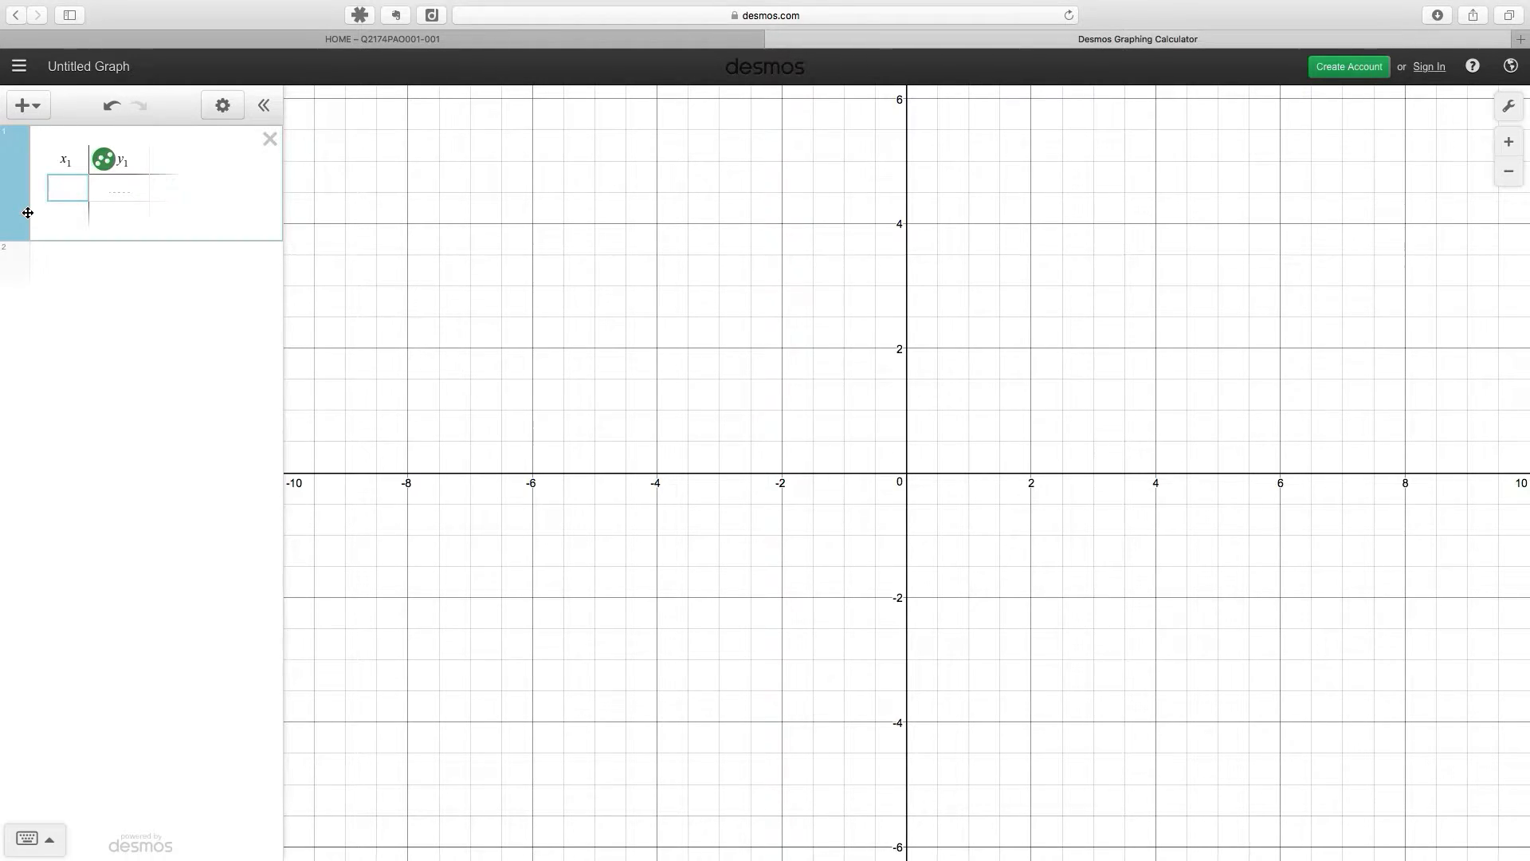
left_click(1151, 10)
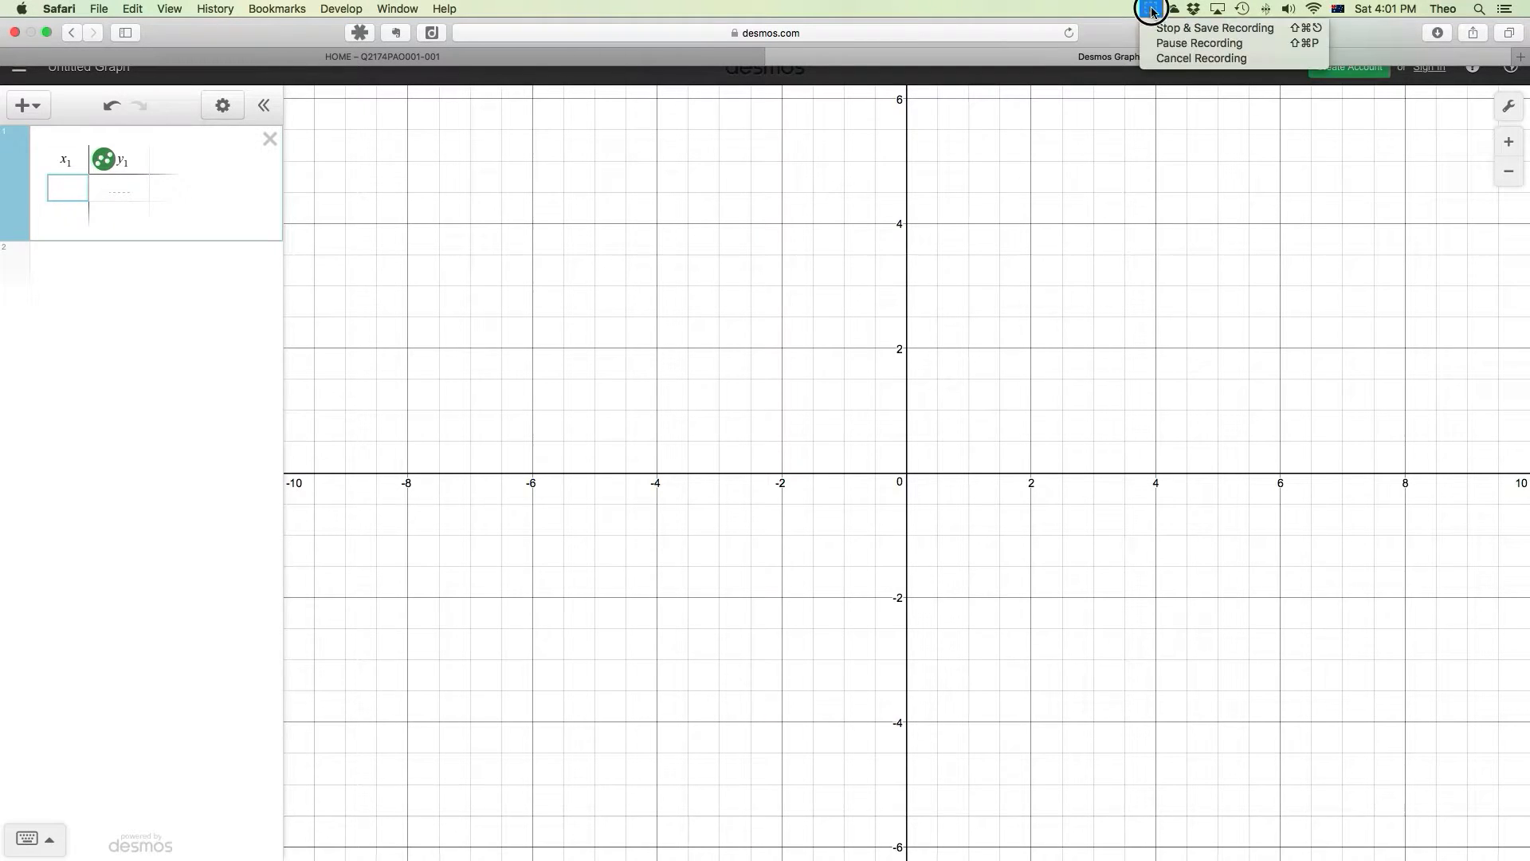
left_click(1171, 27)
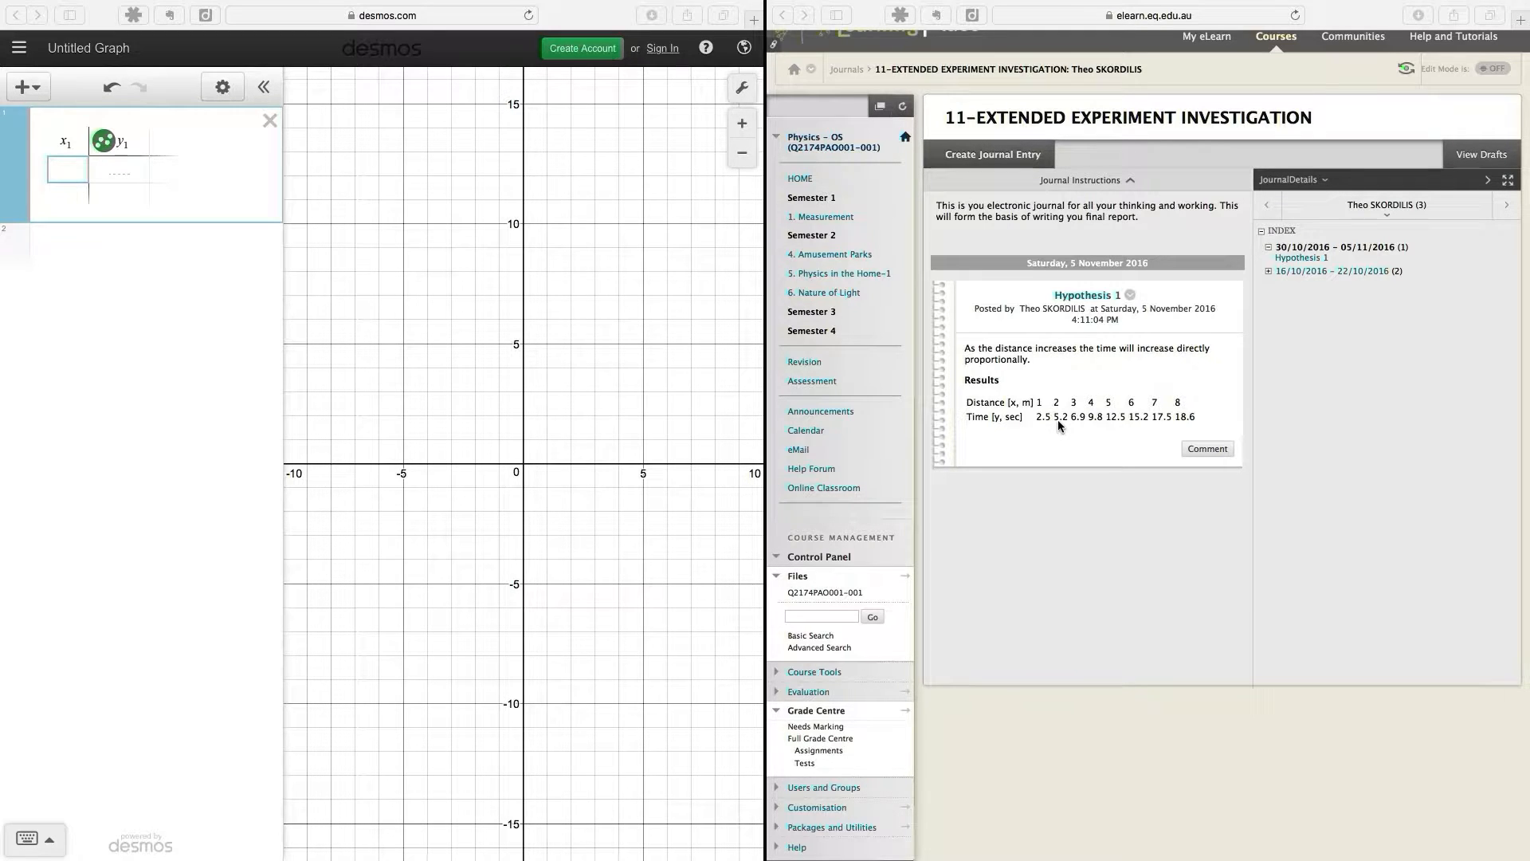
left_click(1283, 232)
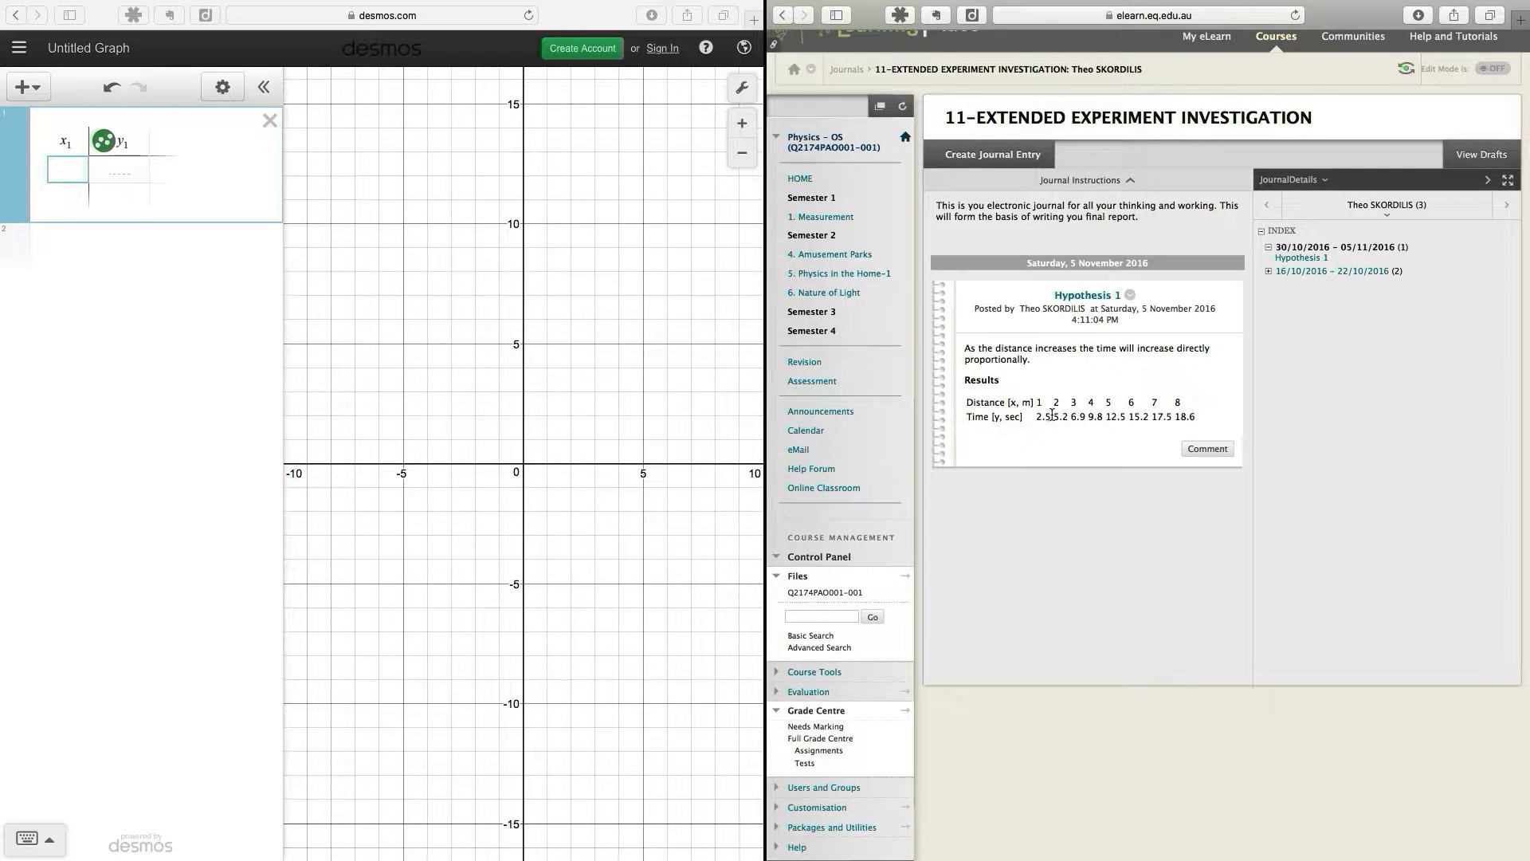
Fill the table's first two rows with the journal results x = 1, y = 2.5 and x = 2, y = 5.2
left_click(73, 172)
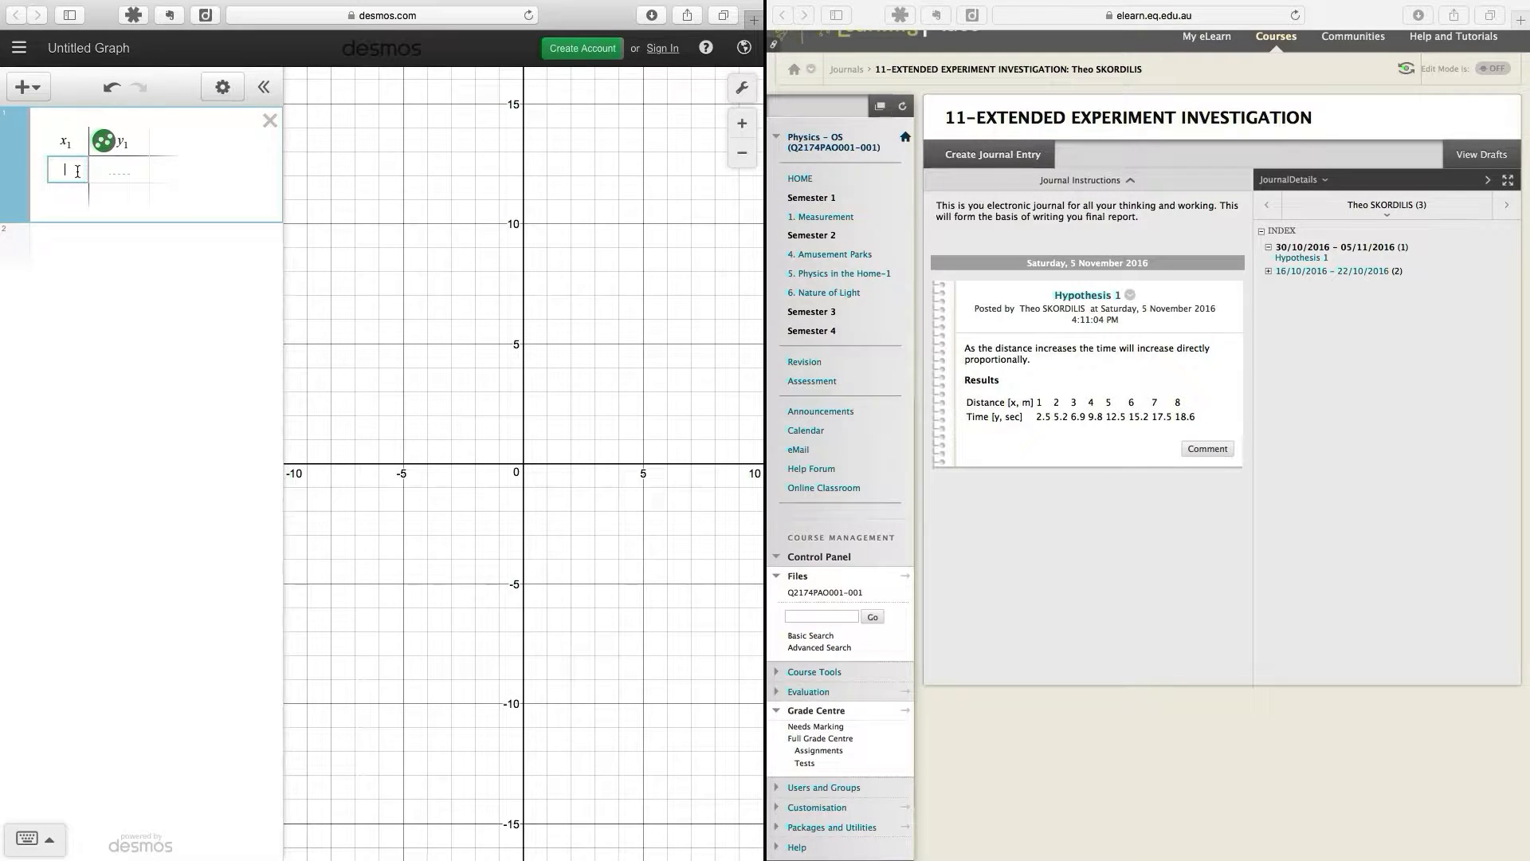
type("1")
left_click(106, 173)
type("2.5")
left_click(82, 196)
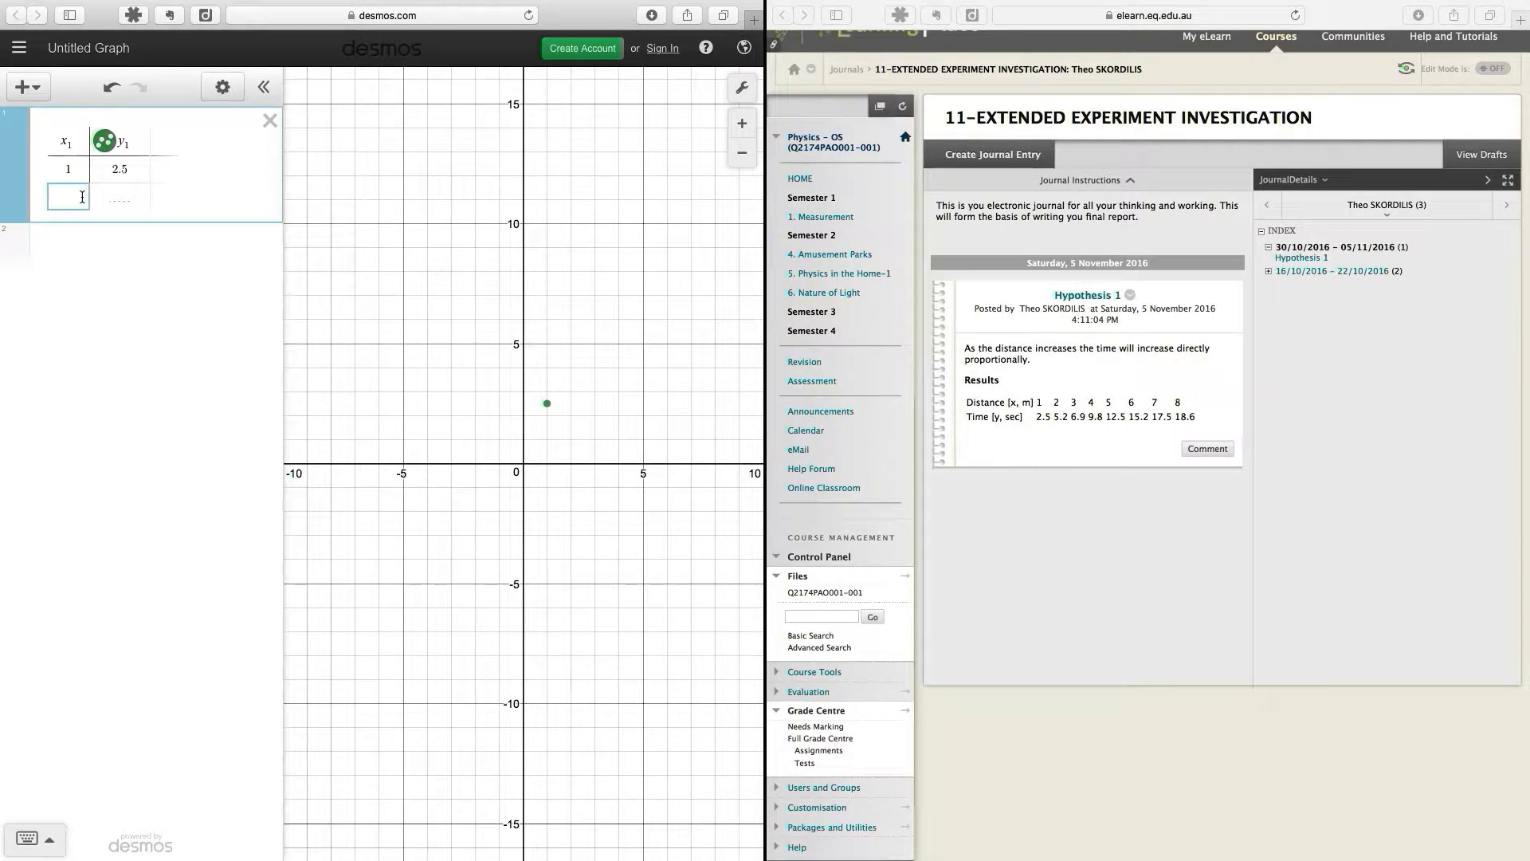
type("21")
key("BackSpace")
left_click(120, 197)
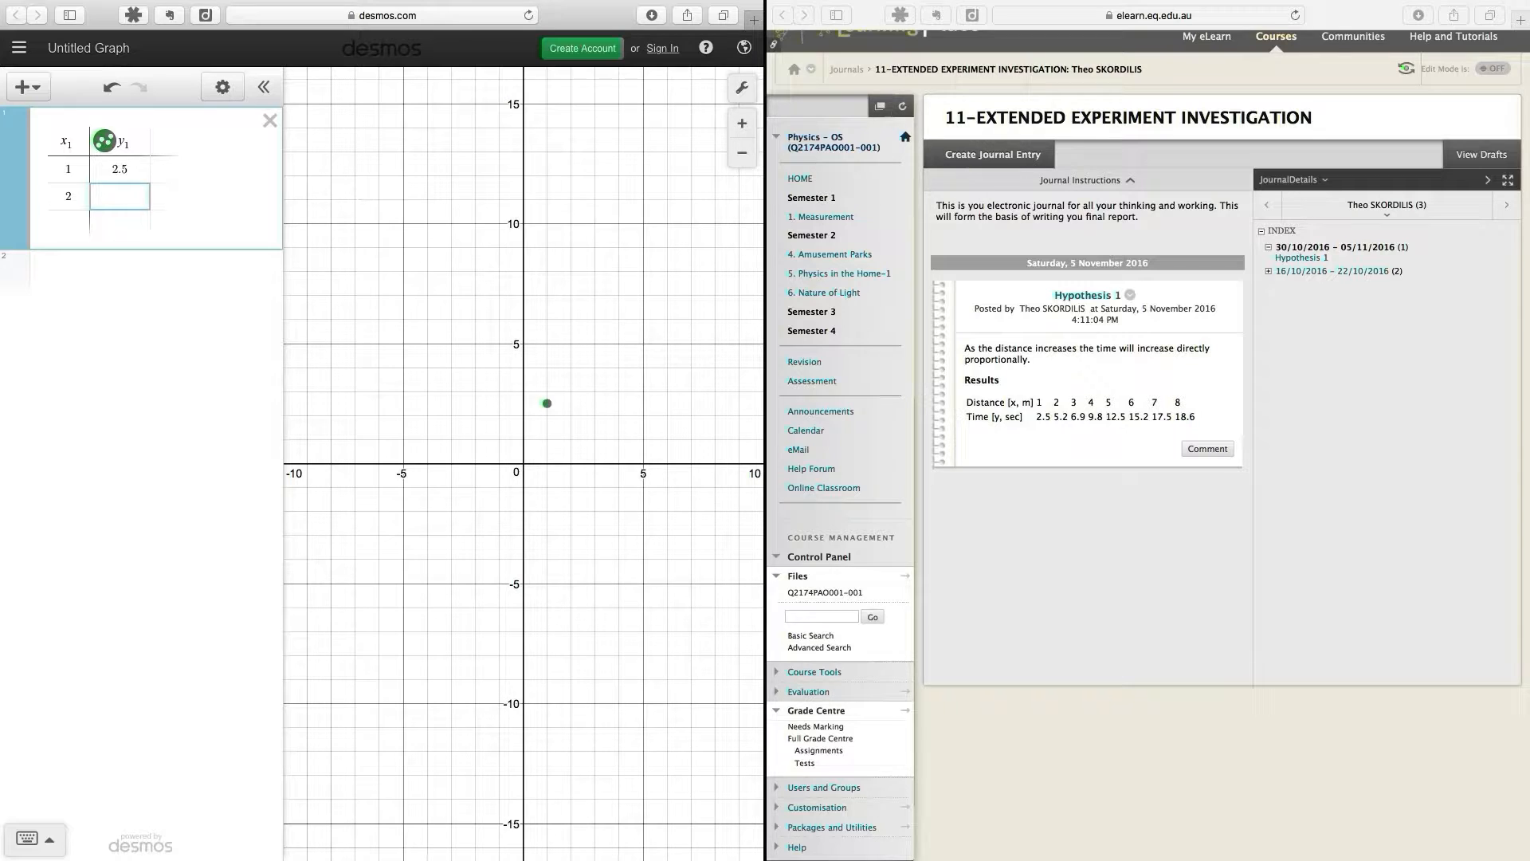
type("5.2")
Add table rows with x = 3, y = 6.9 and x = 4, y = 12.5
left_click(64, 220)
type("3")
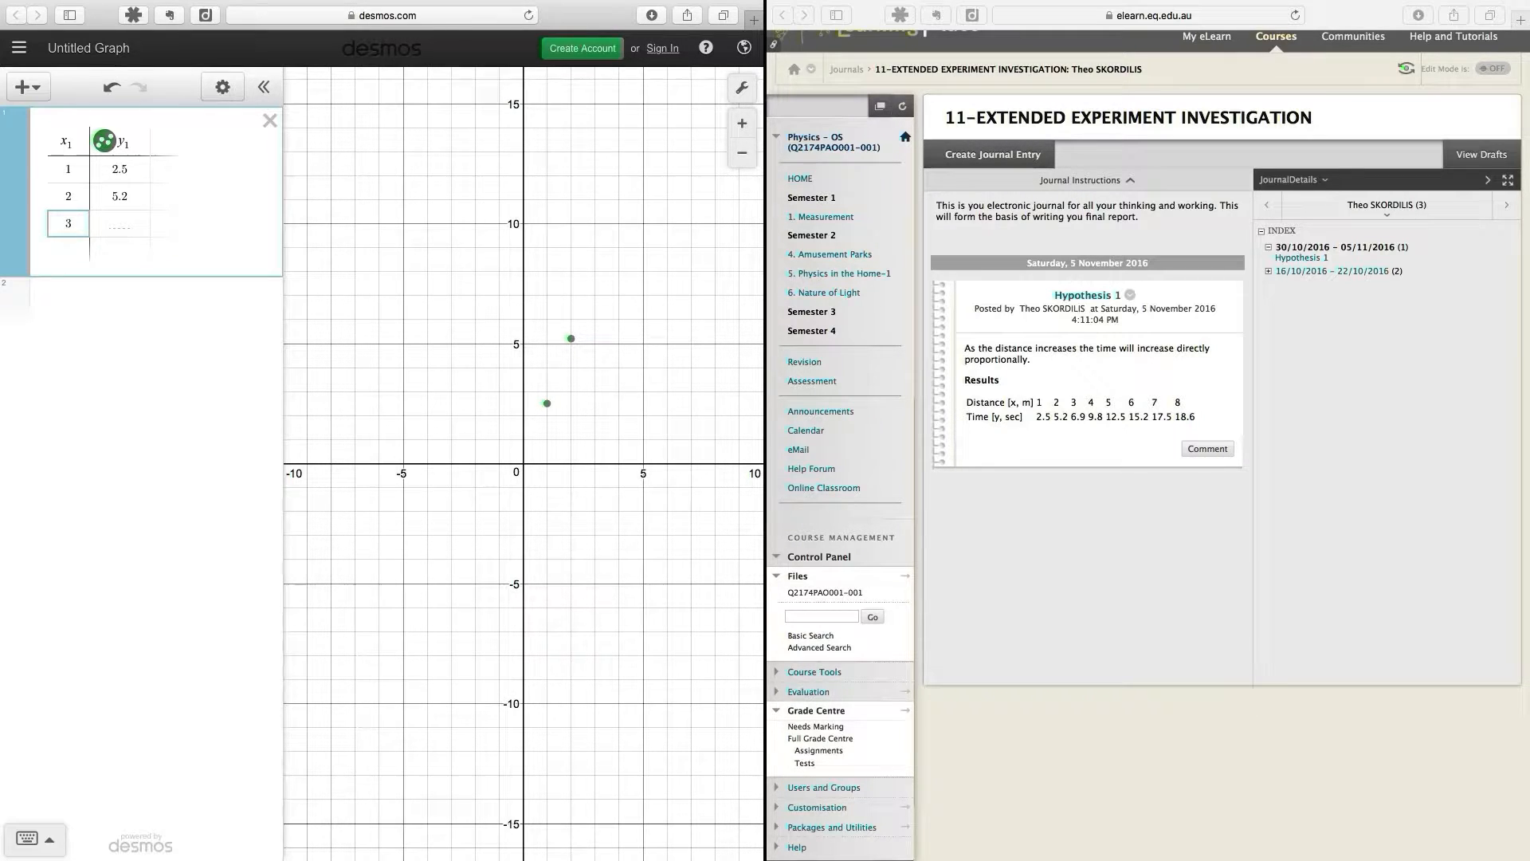
key("Tab")
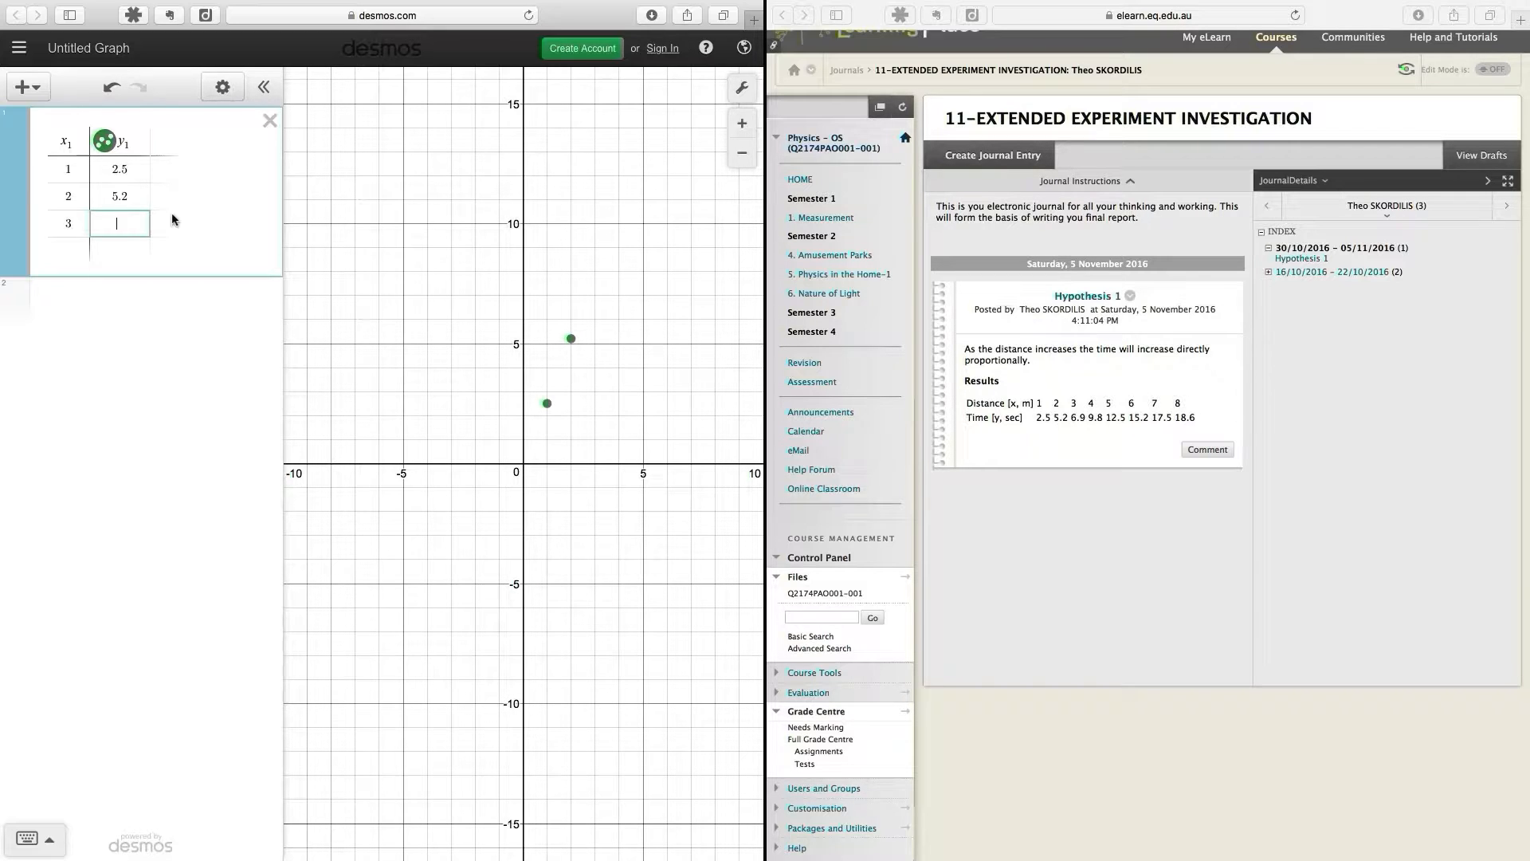
type("6.9")
left_click(70, 252)
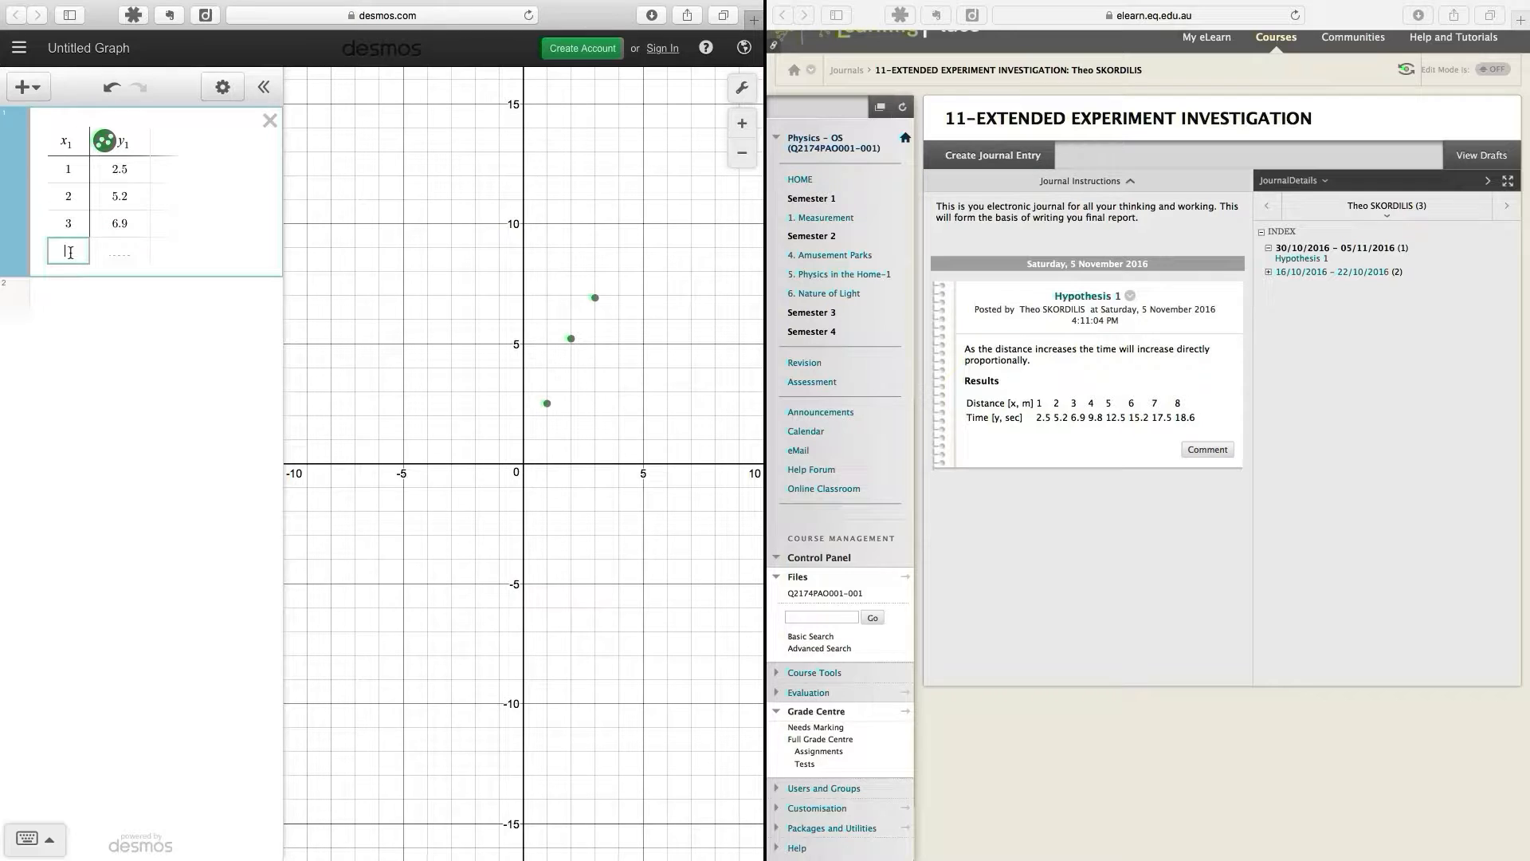
type("4")
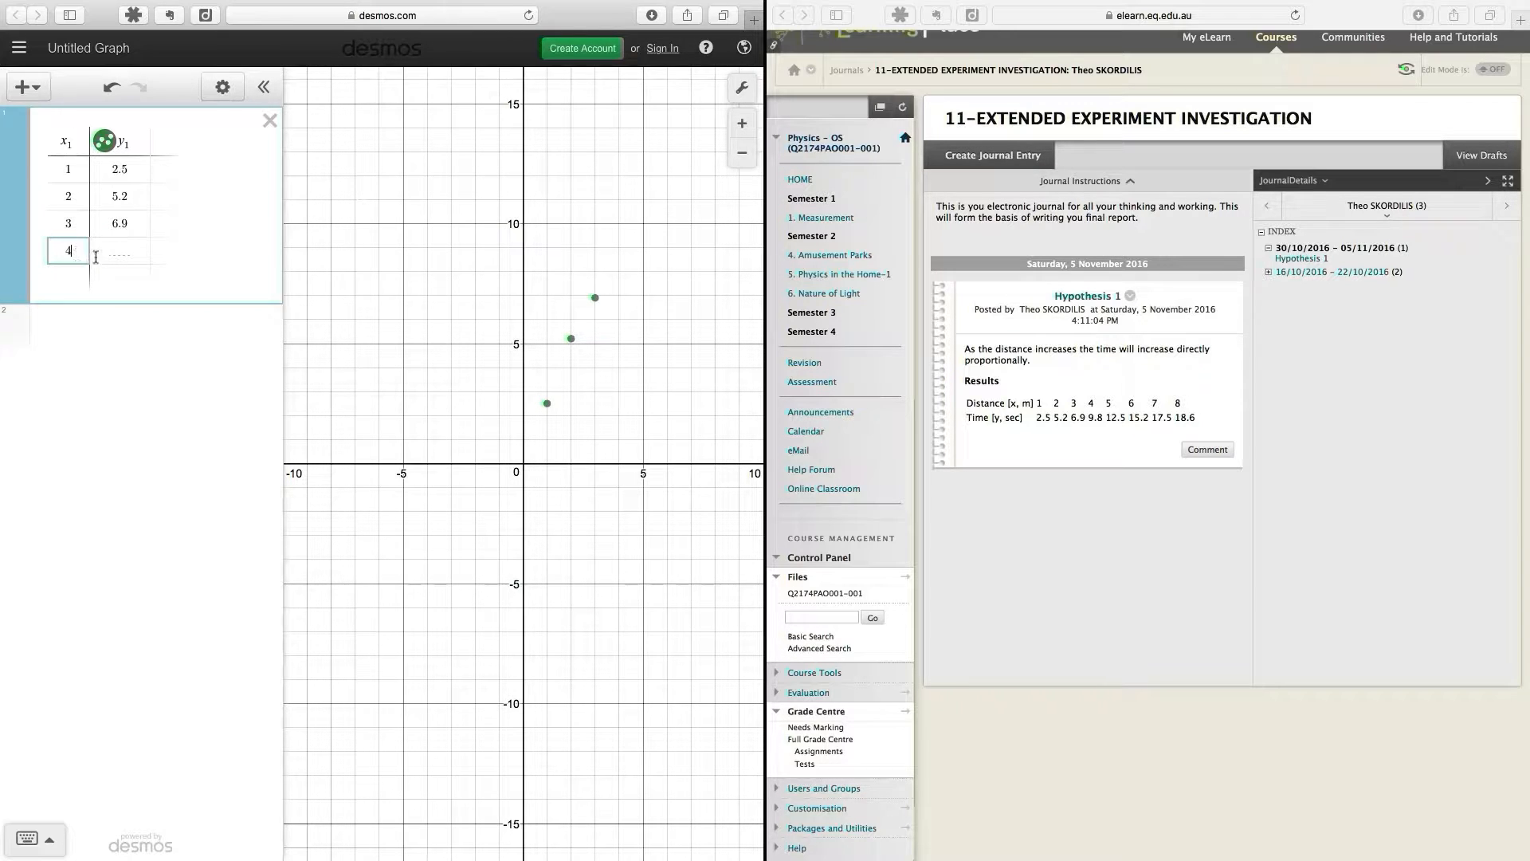
left_click(116, 249)
type("12.5")
Add a table row with x = 5, y = 12.5 and correct the y value for x = 4 to 9.8
left_click(72, 281)
type("5")
key("Tab")
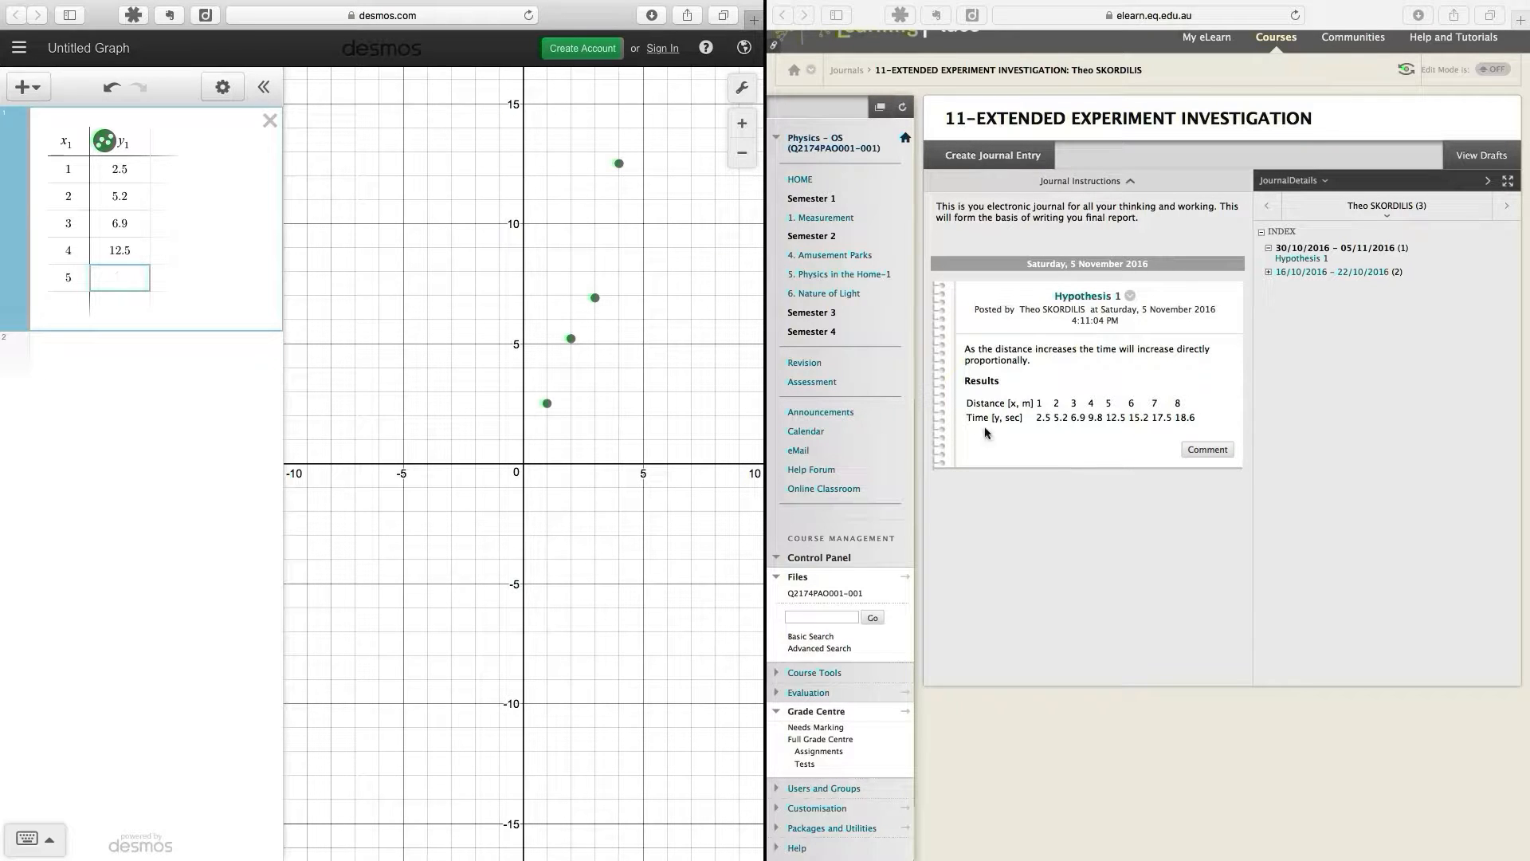
left_click_drag(134, 250, 110, 250)
type("9.8")
left_click(113, 279)
type("12.5")
Add table rows with x = 6, y = 15.2 and x = 7, y = 17.5 from the journal results
left_click(65, 306)
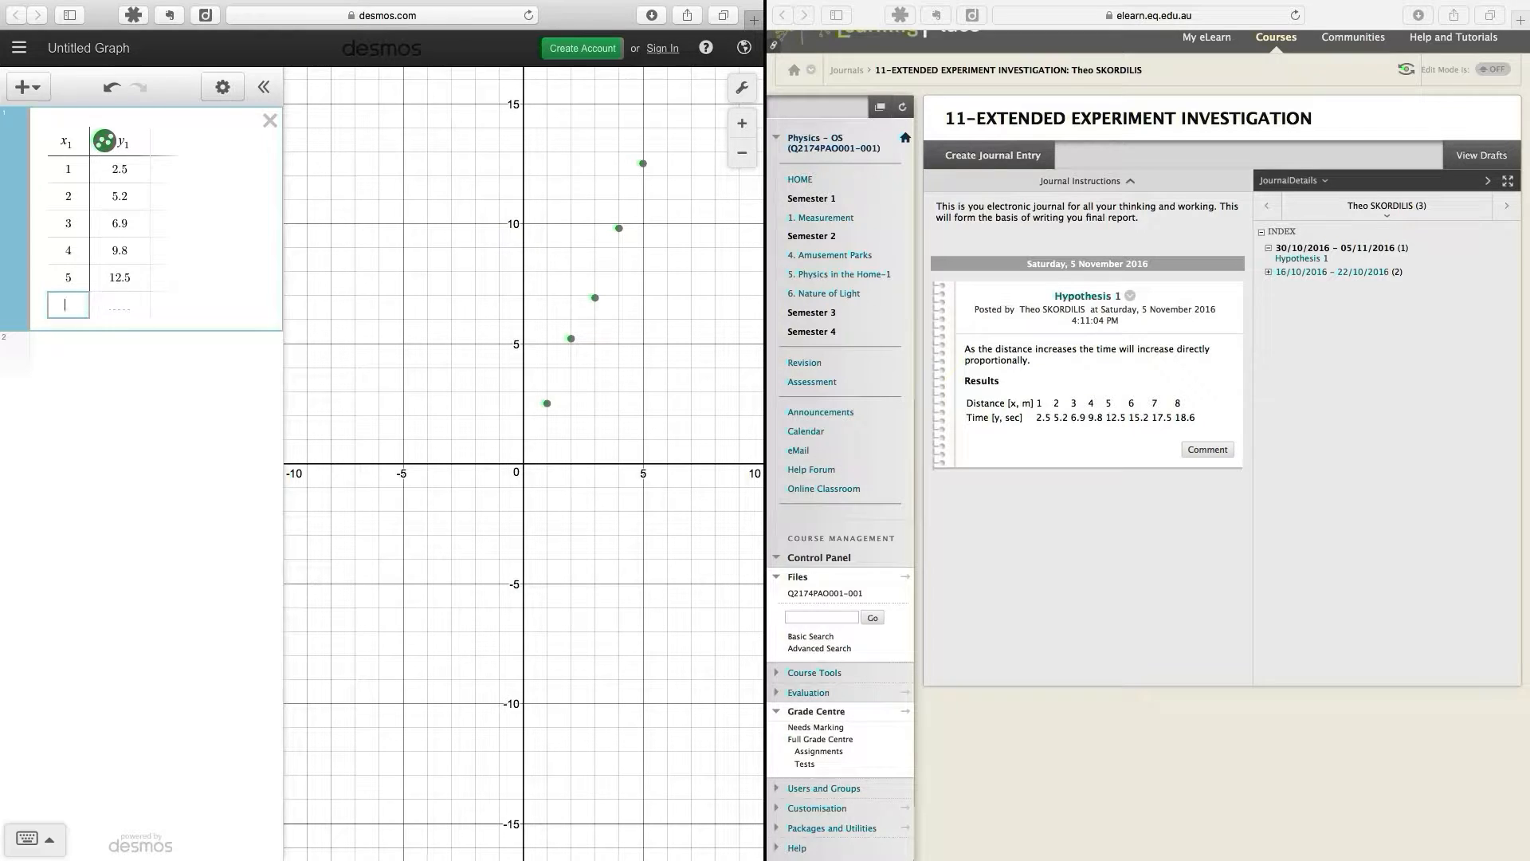
type("6")
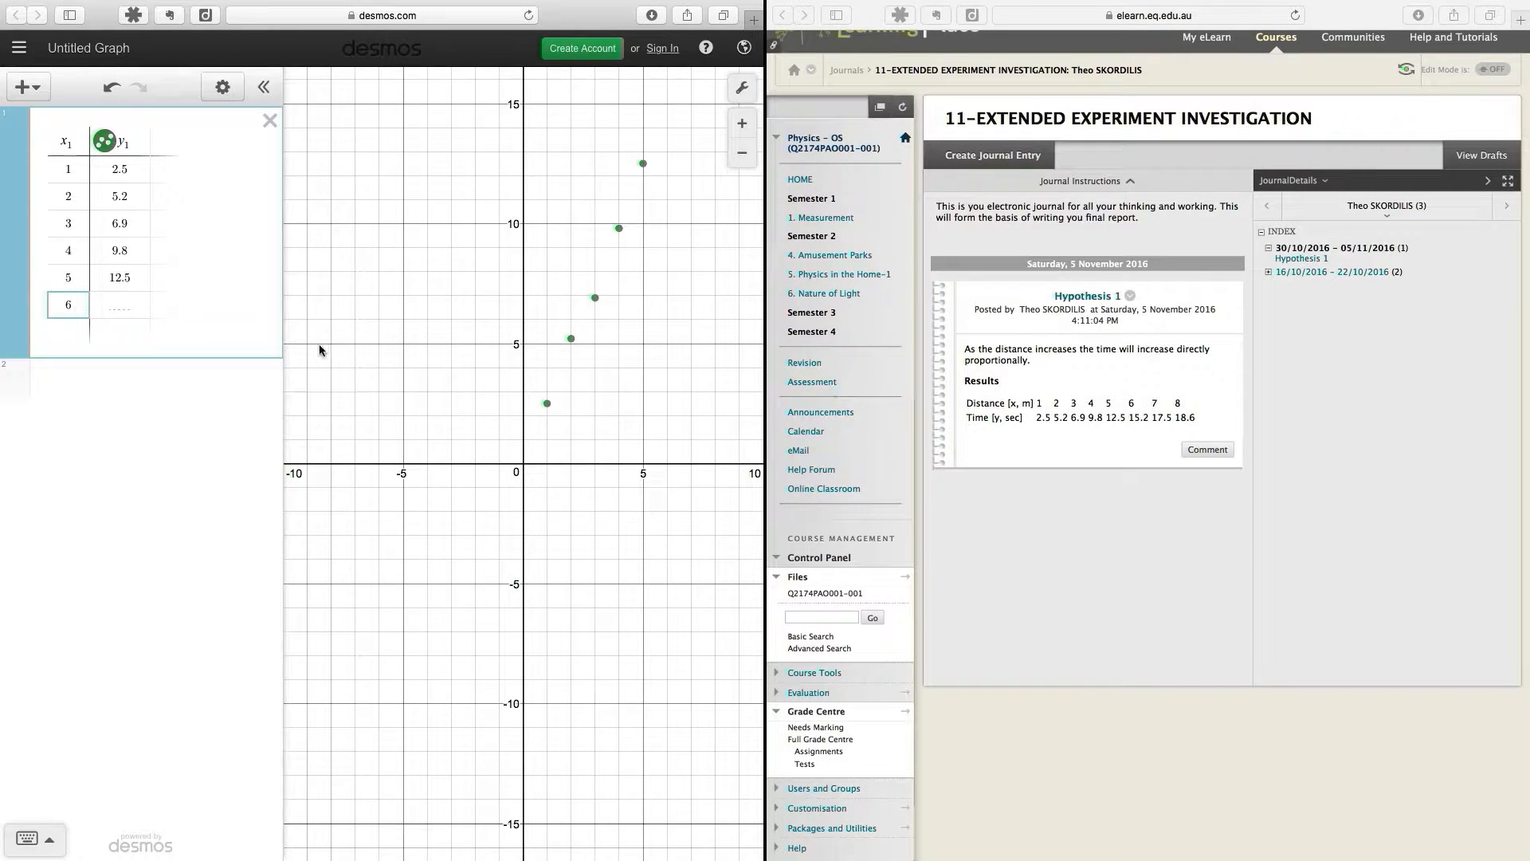
left_click(128, 306)
type("15.2")
left_click(70, 330)
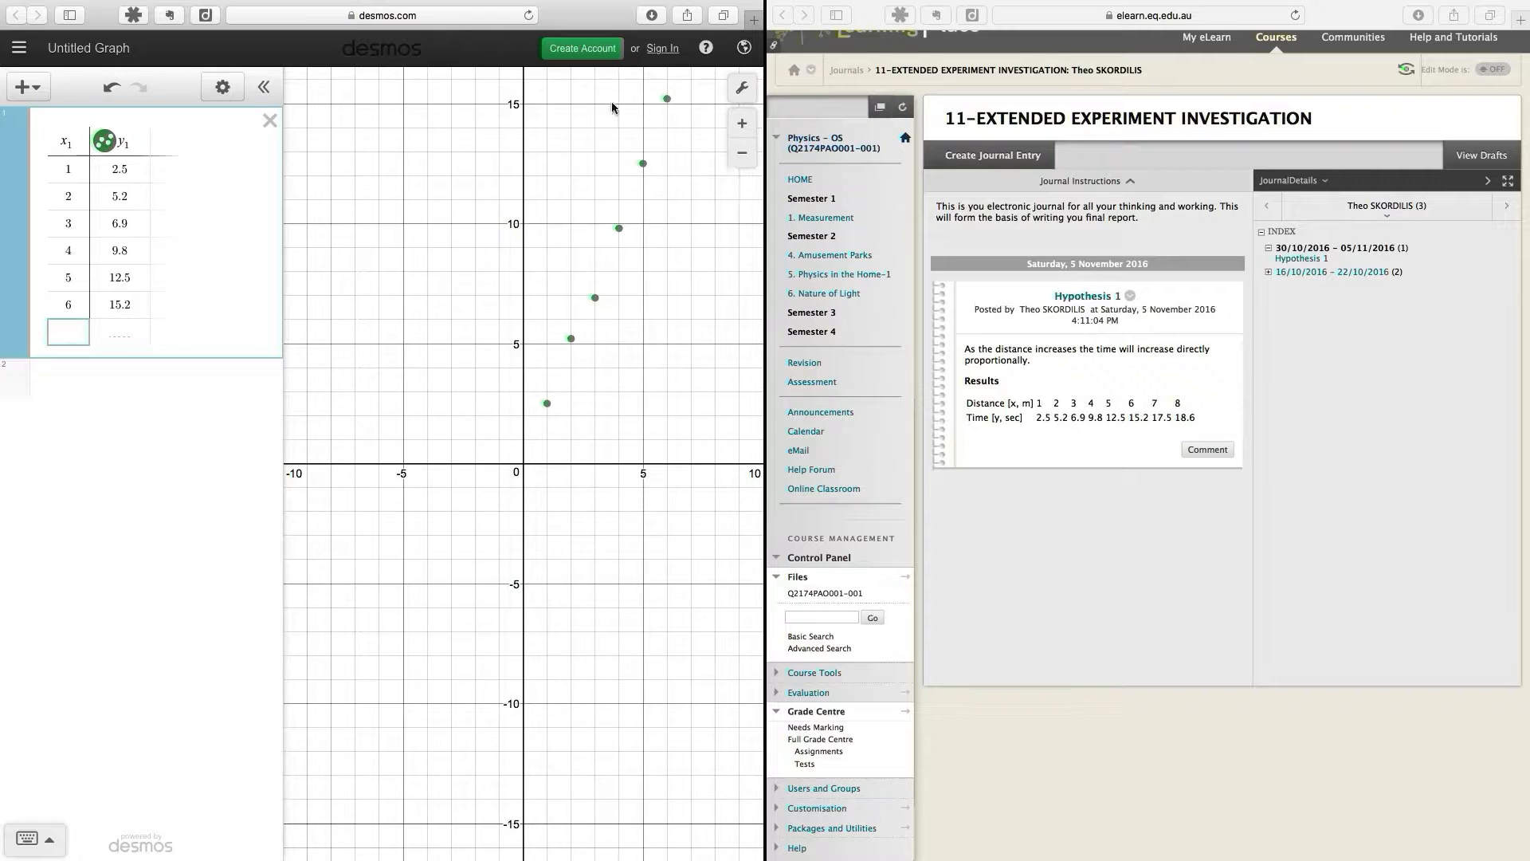
left_click(64, 334)
type("7")
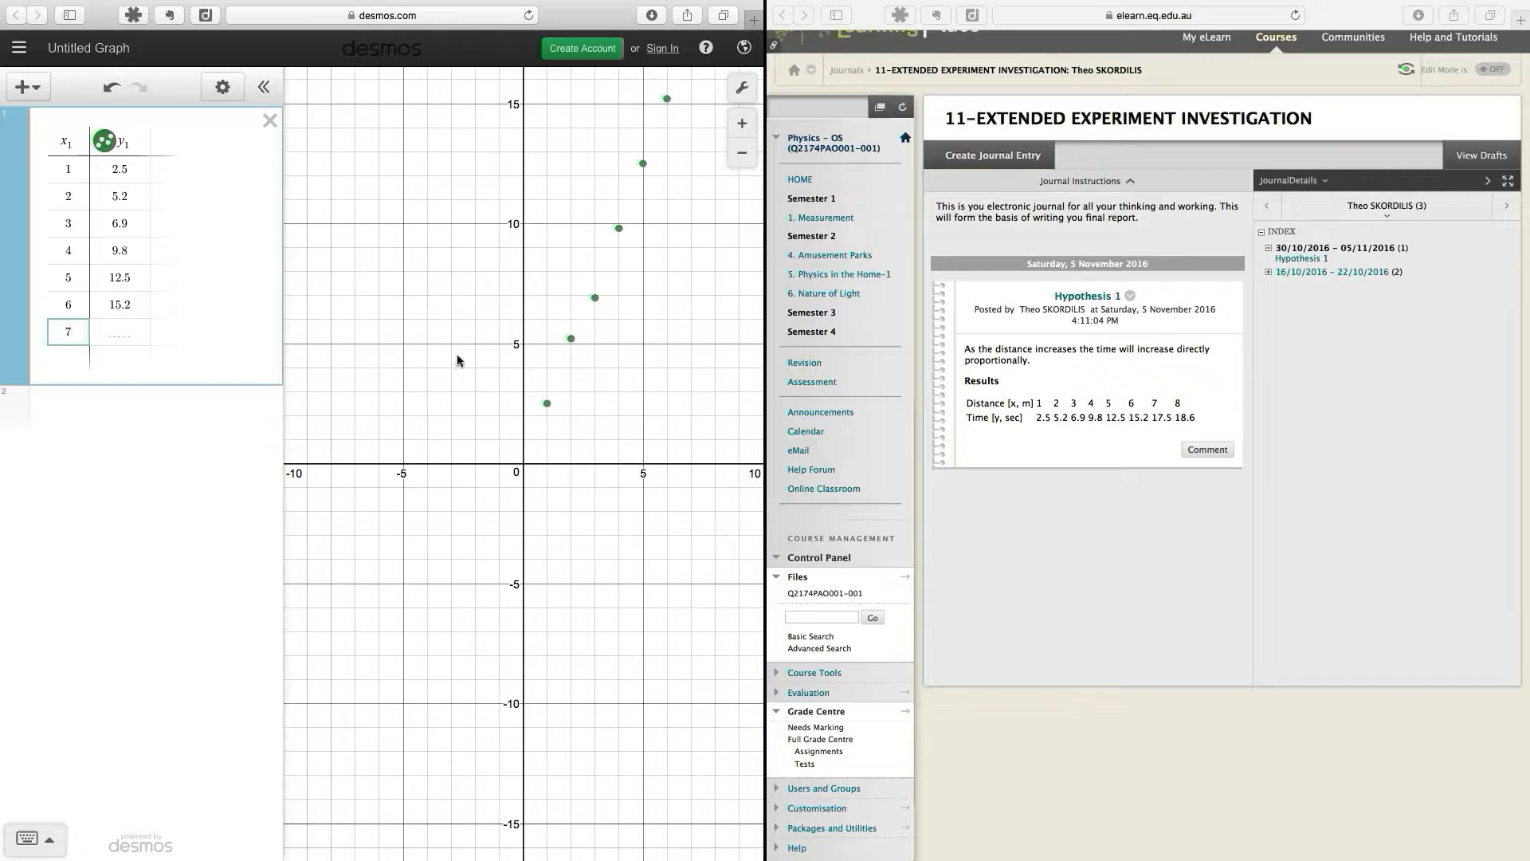
left_click(139, 329)
type("17.5")
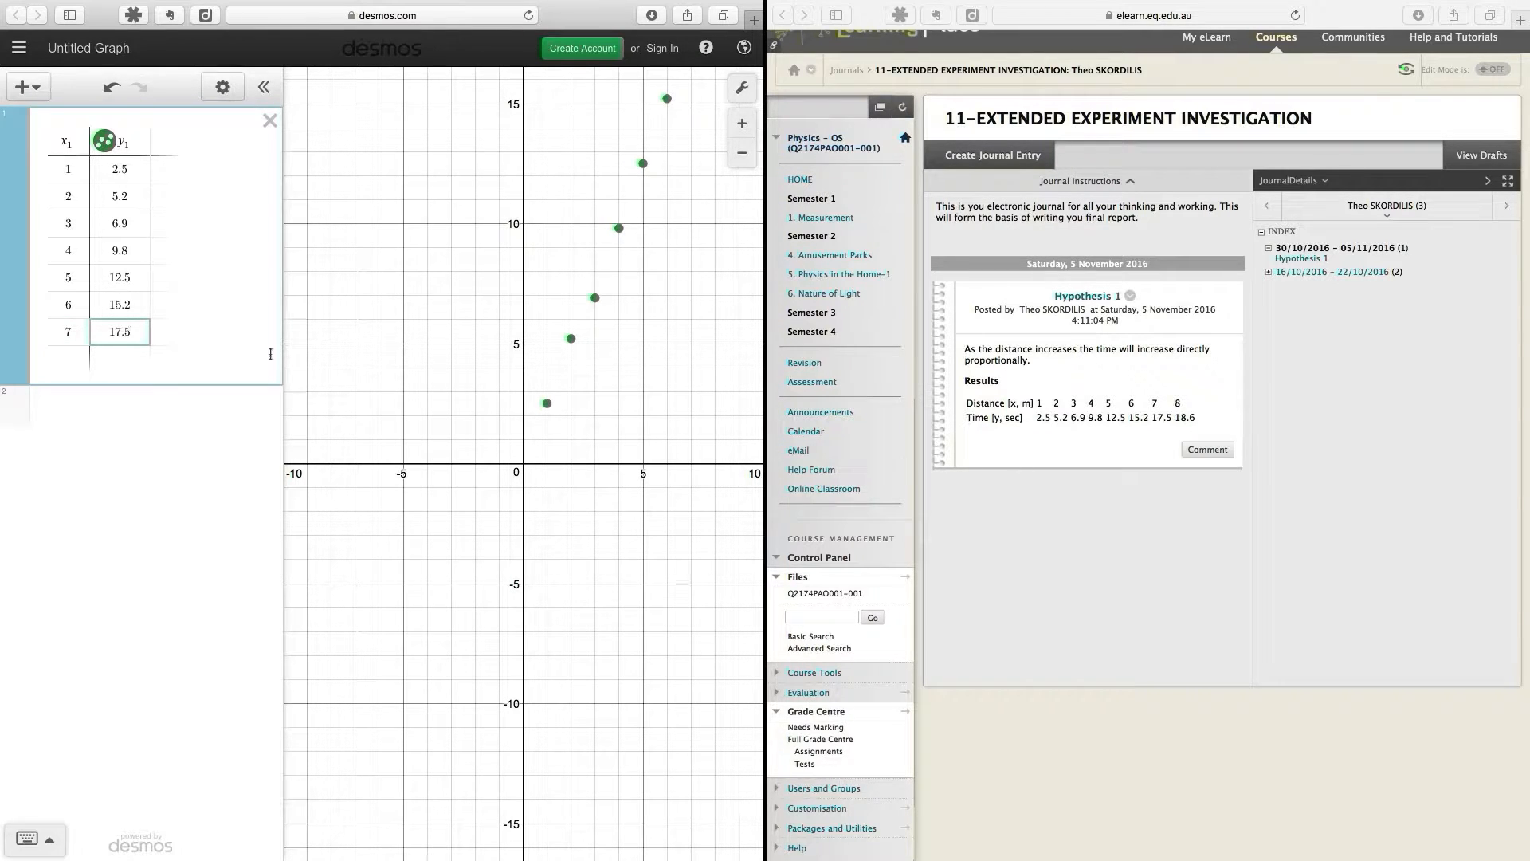
Complete the data table with a final row of x = 8, y = 18.6
left_click(52, 364)
type("8")
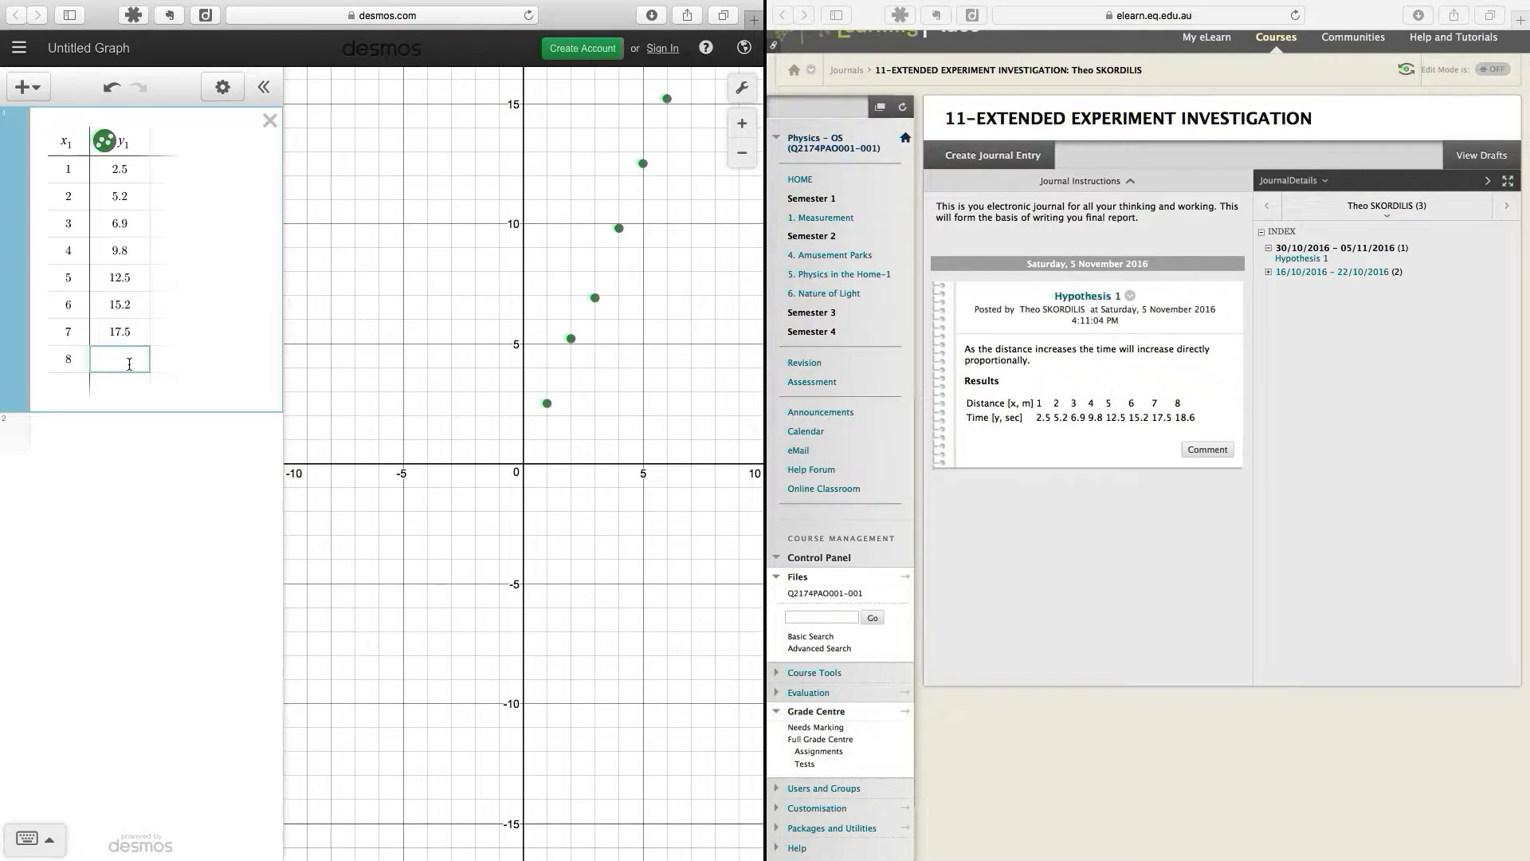
type("18.6")
left_click(142, 388)
Insert a new expression below the data table and begin it with y₁
mouse_move(920, 5)
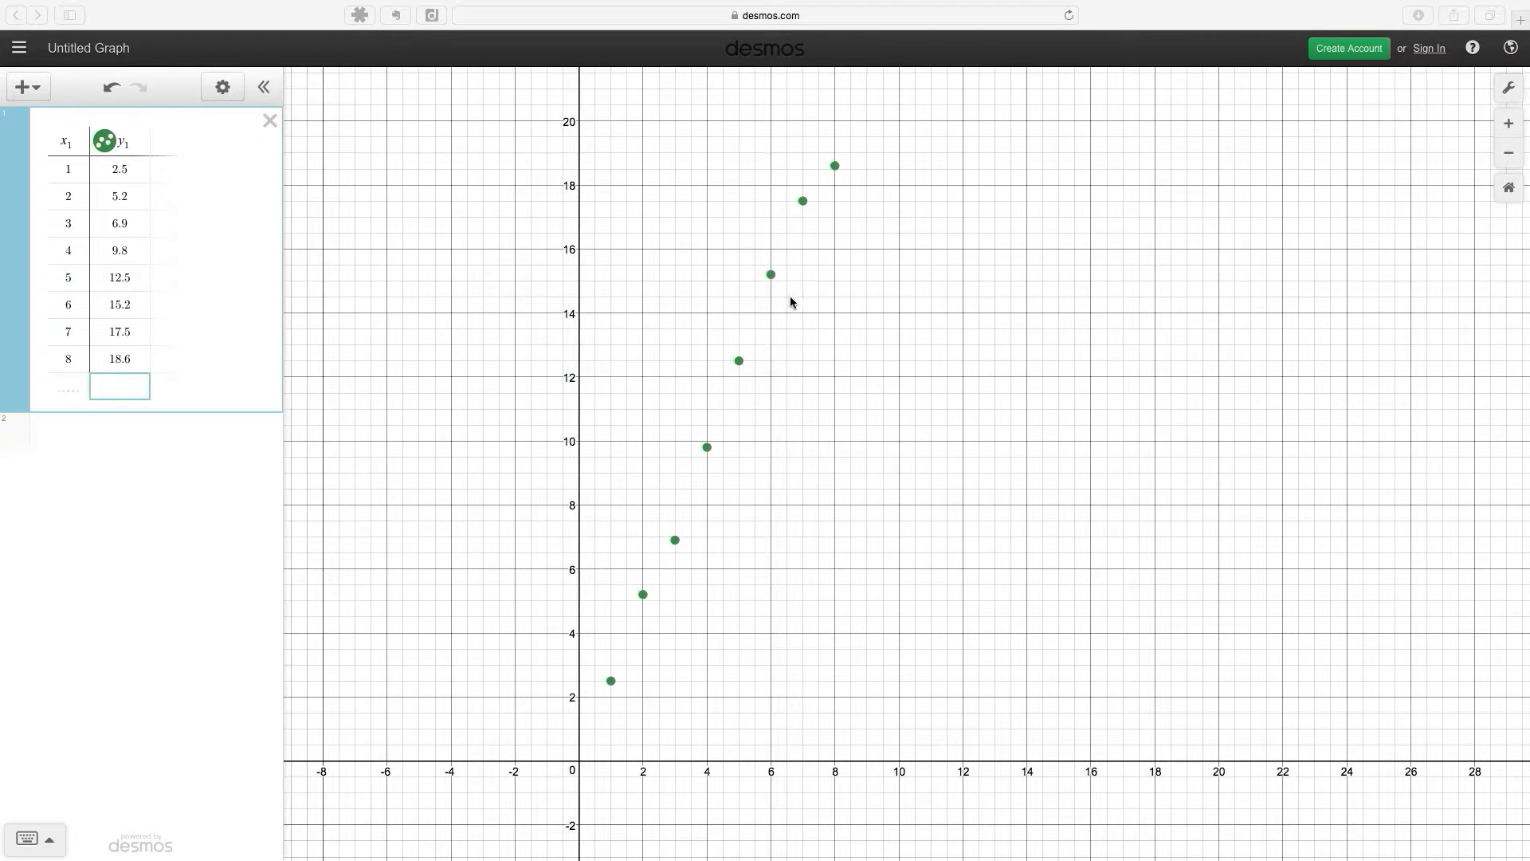
left_click(43, 96)
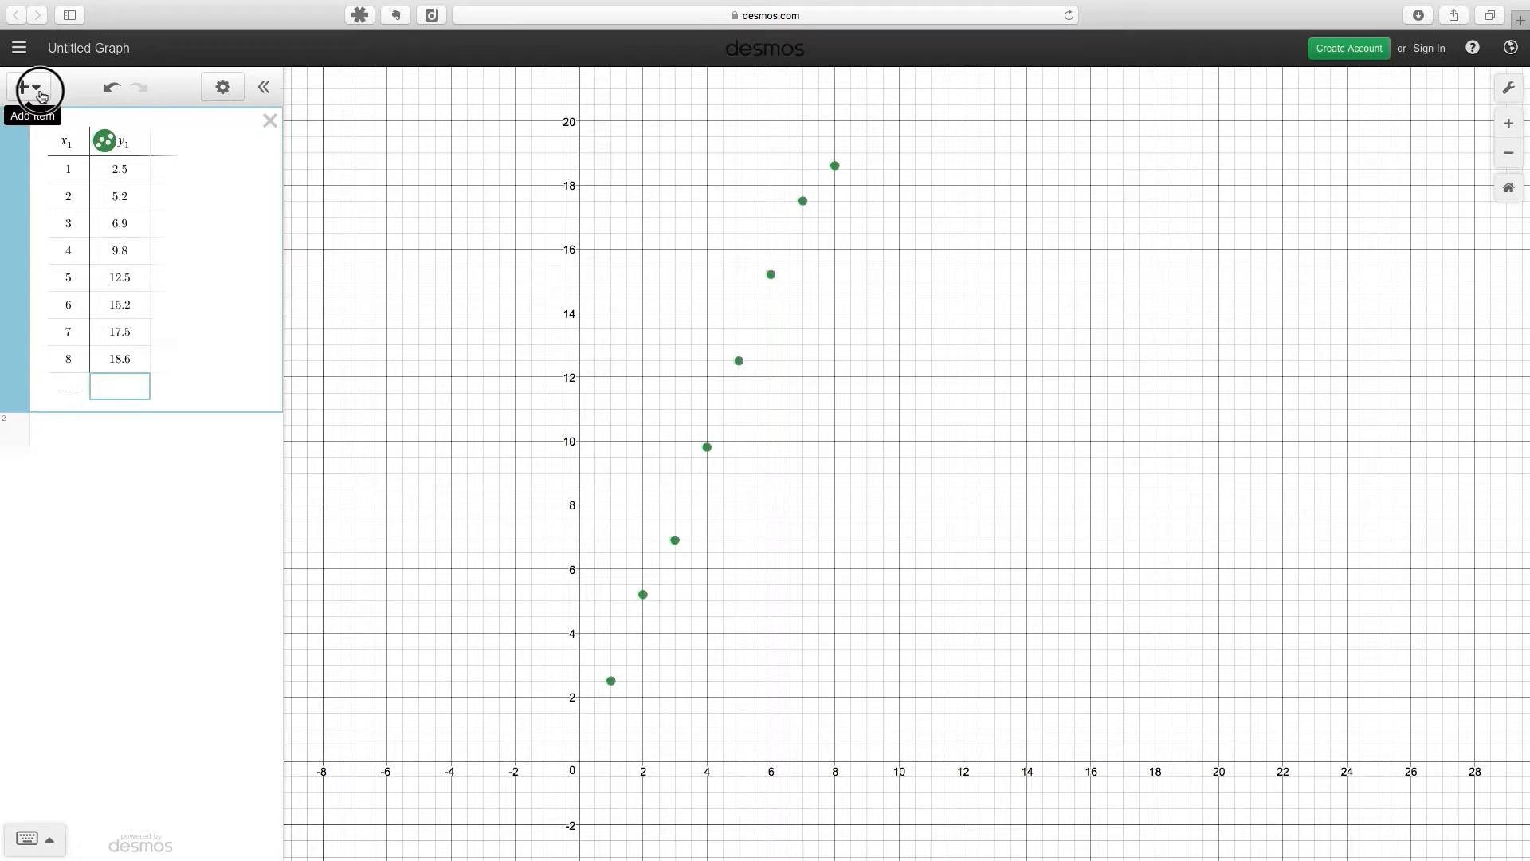
left_click(42, 94)
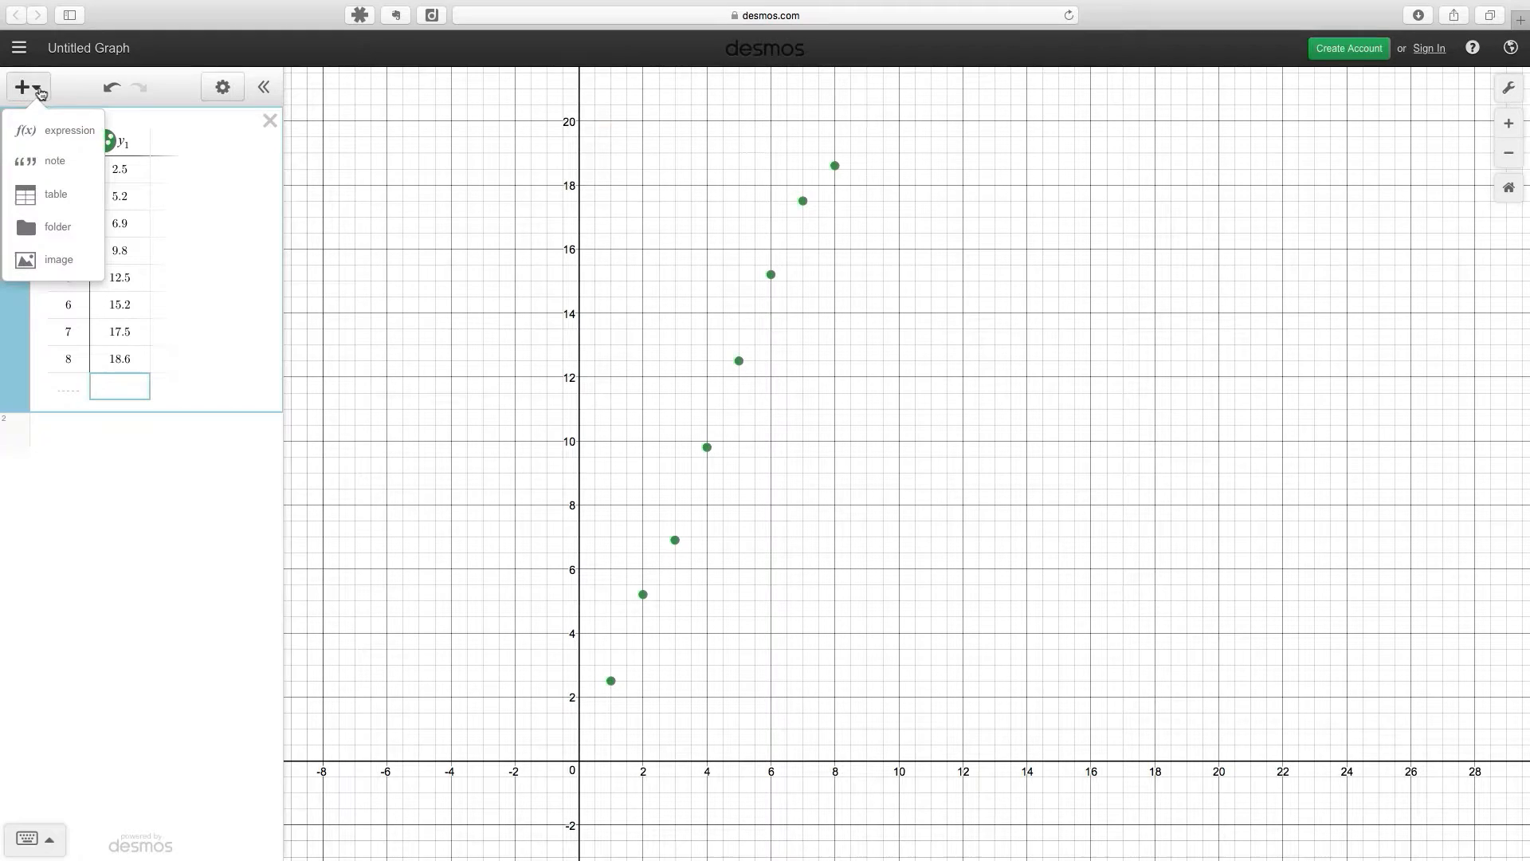
left_click(48, 131)
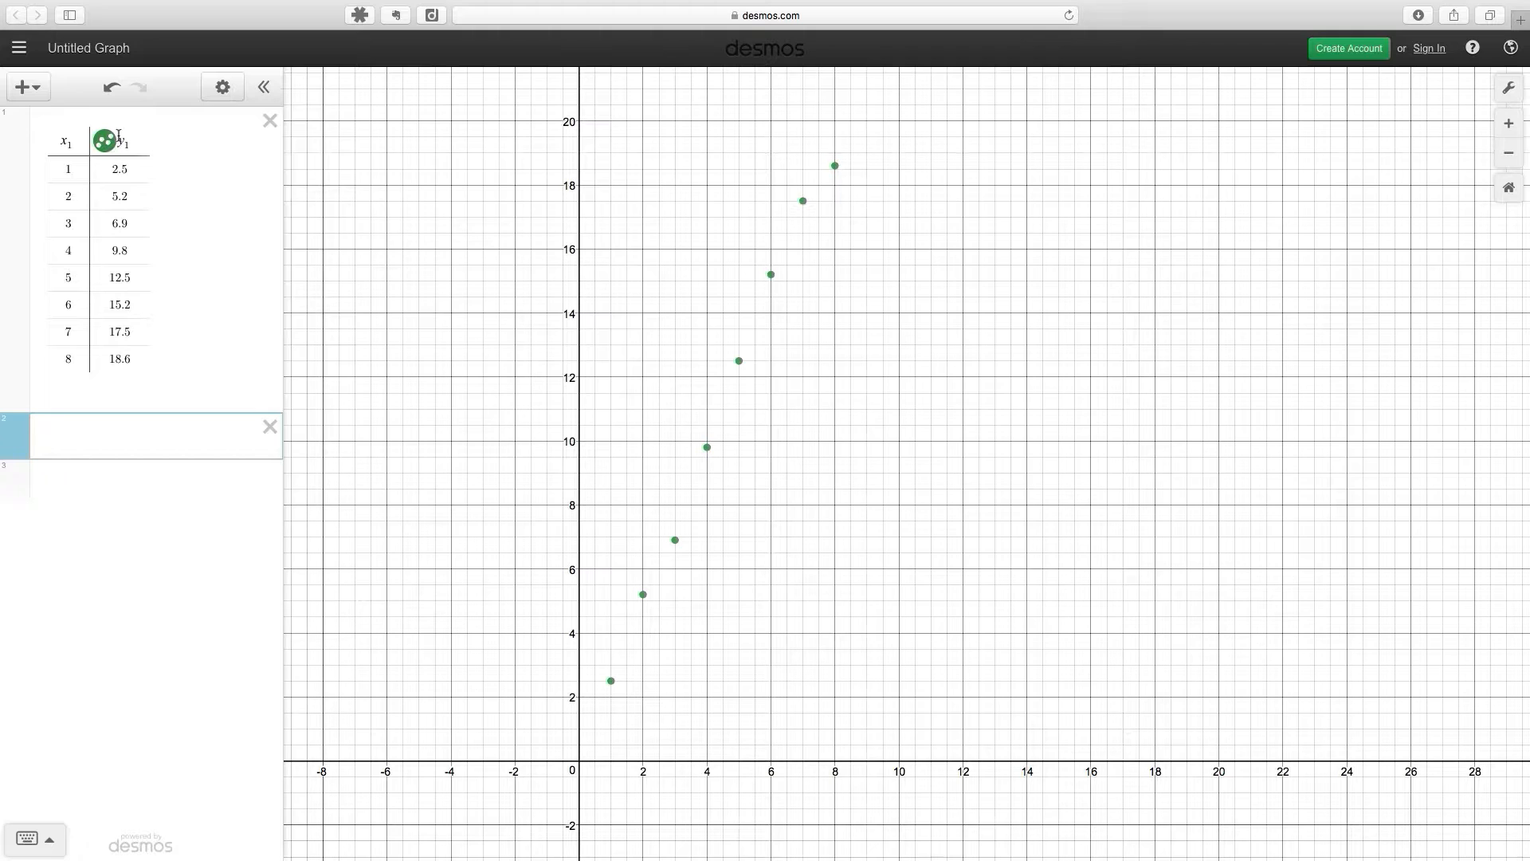
left_click(54, 440)
type("1")
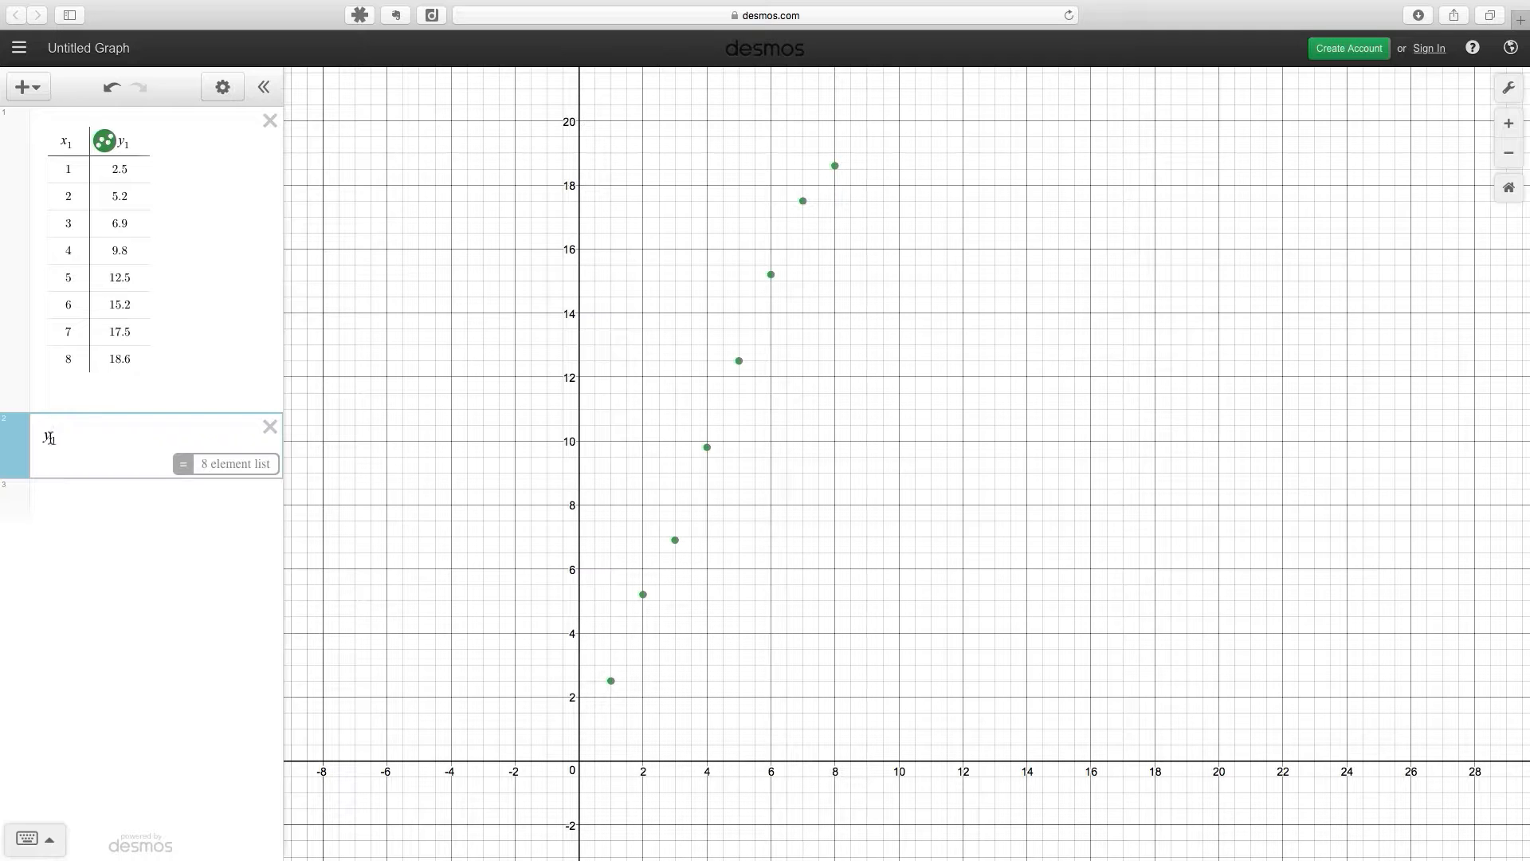
Complete the expression as the linear regression y₁ ~ mx₁ + c to fit a line to the plotted points
left_click(58, 838)
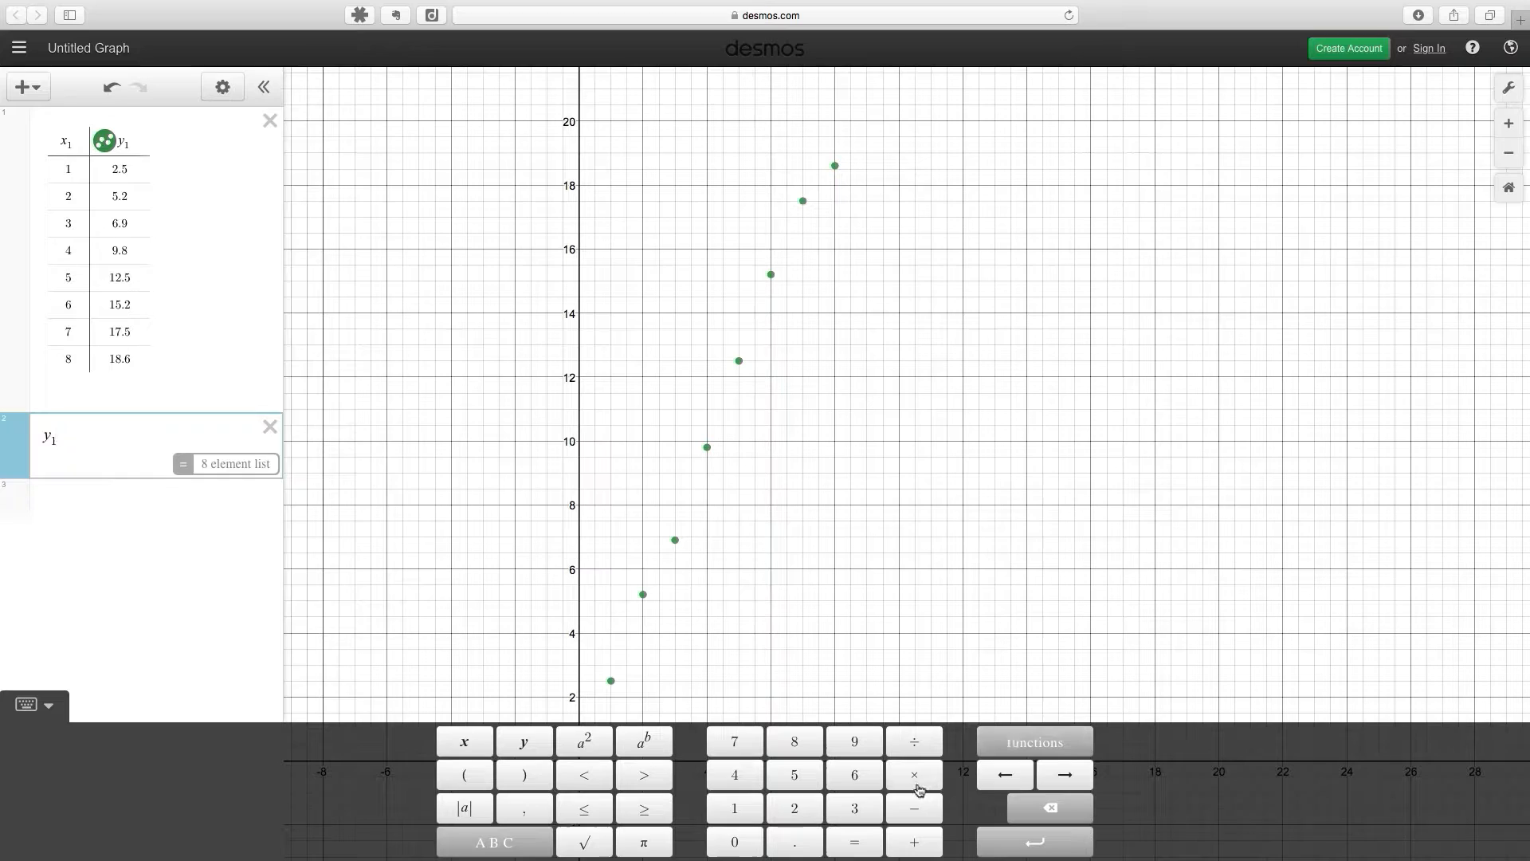
left_click(505, 840)
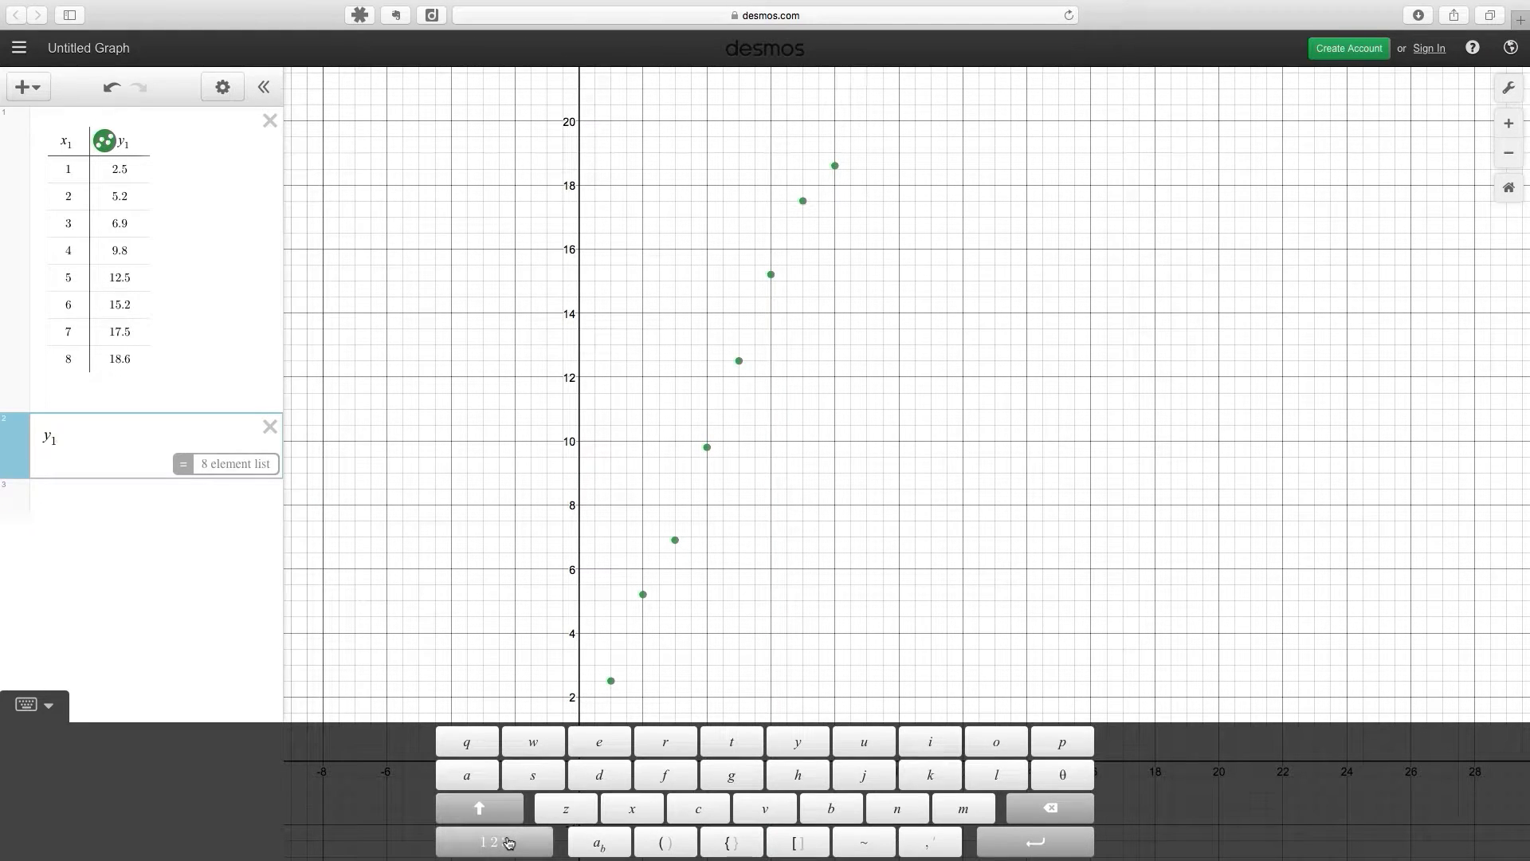
left_click(874, 847)
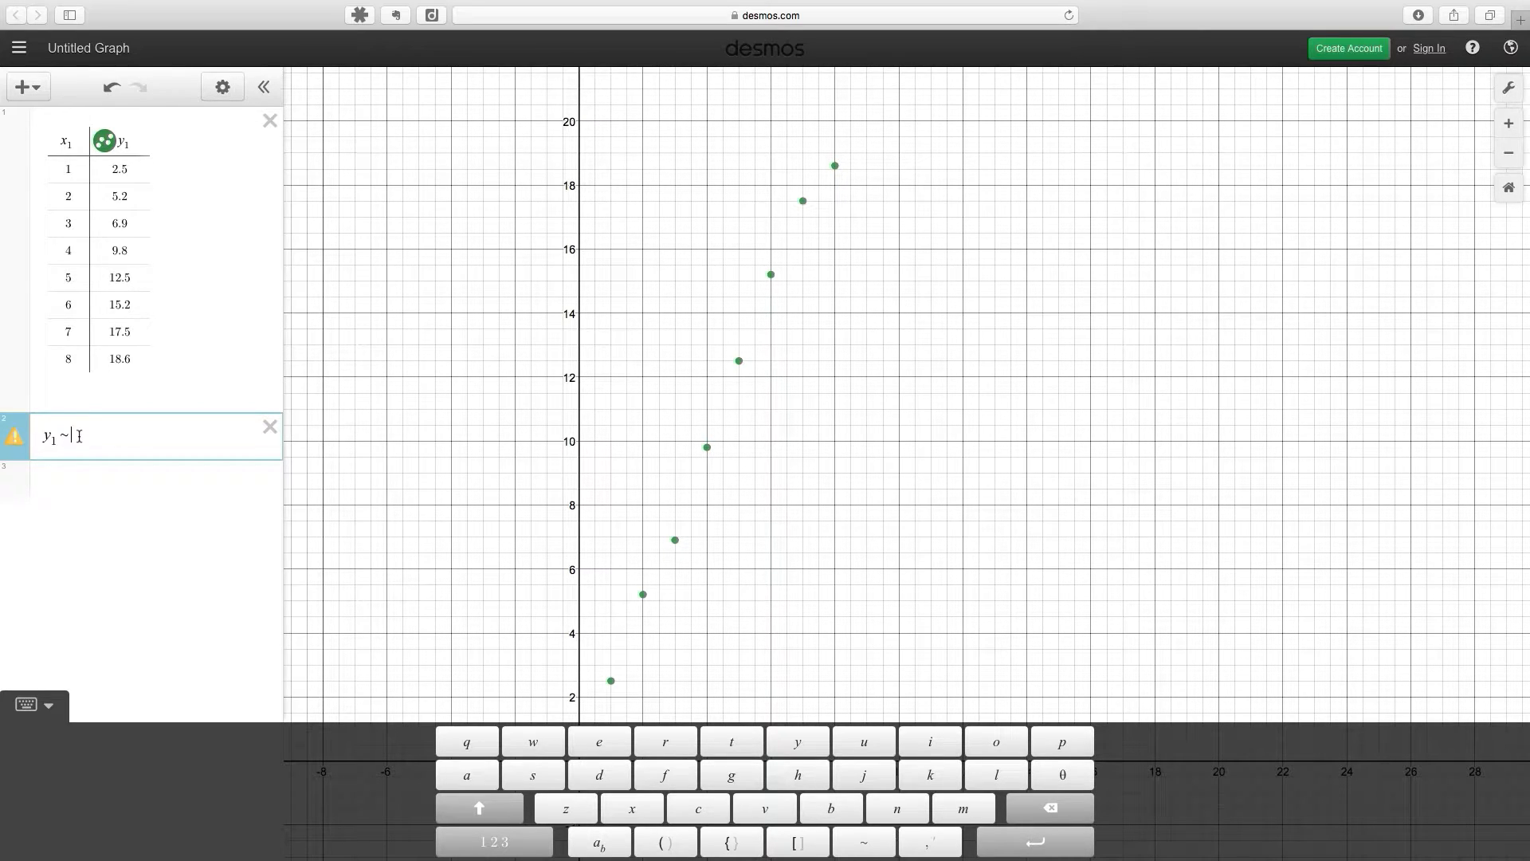
type("m")
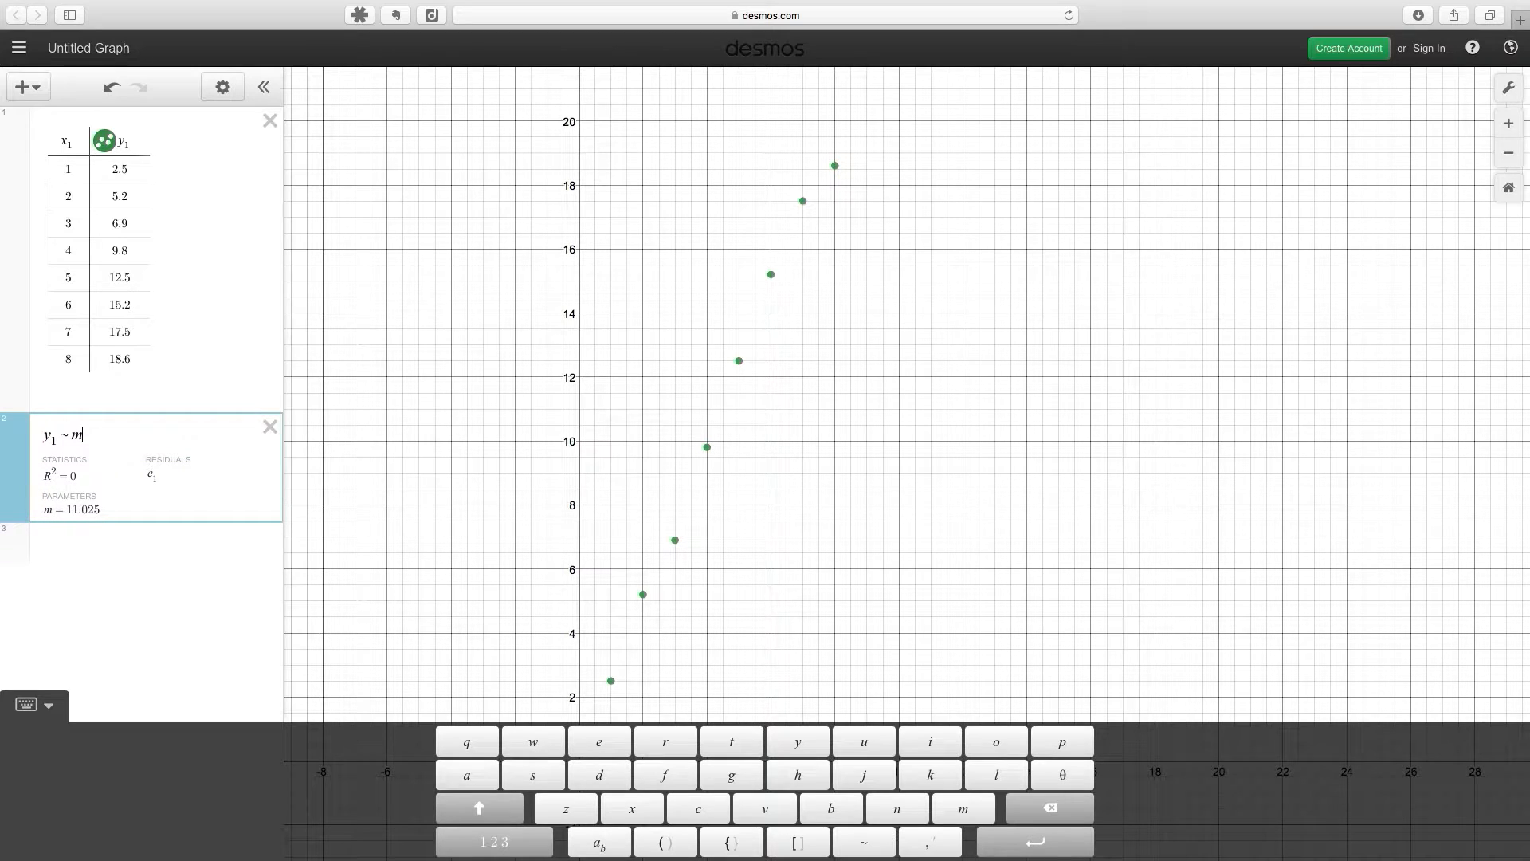
type("x1 ")
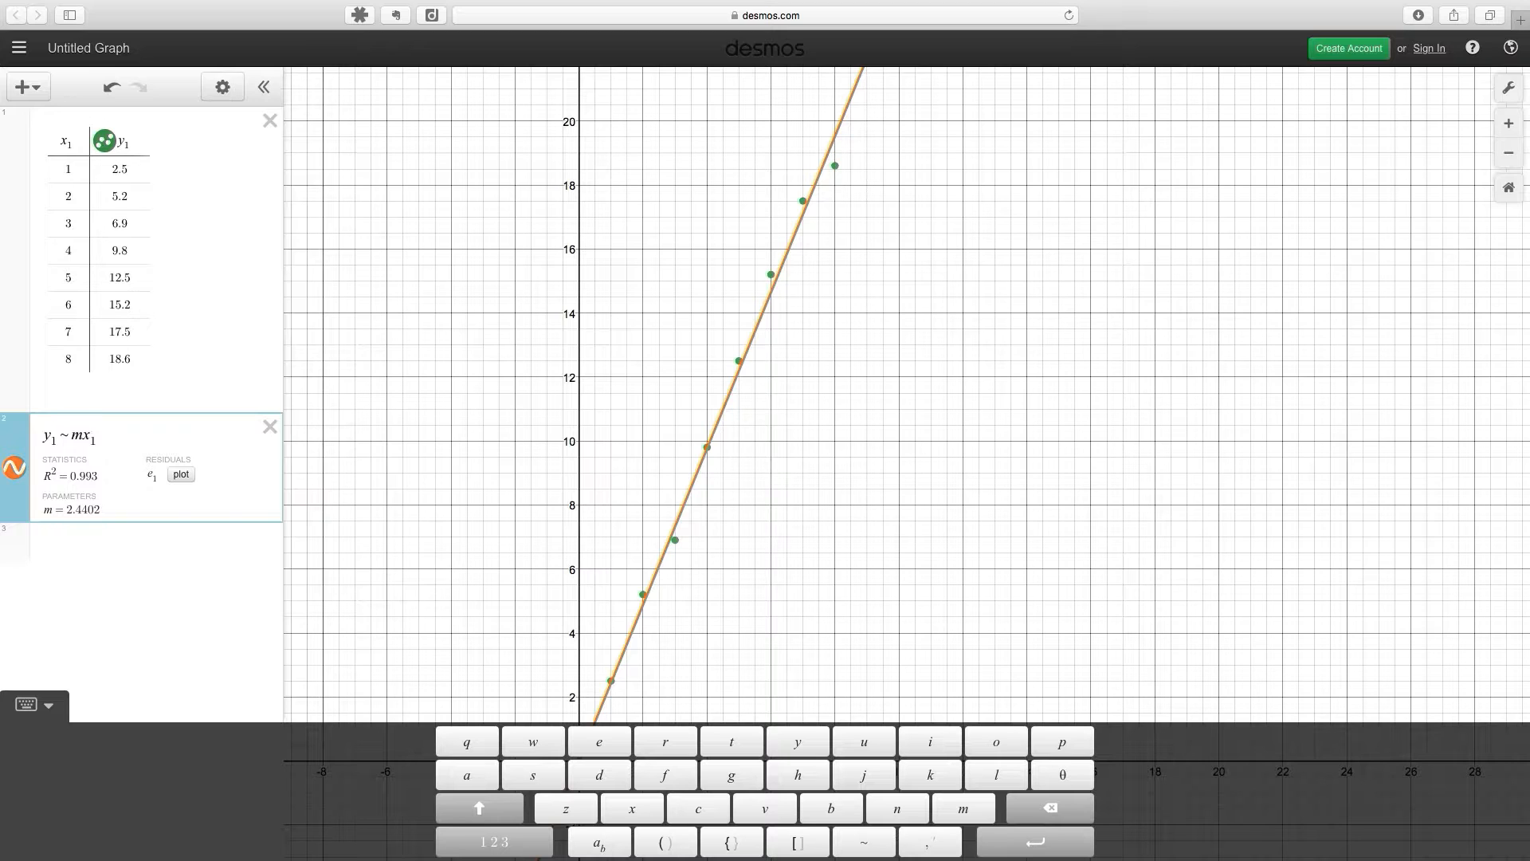
type("+ ")
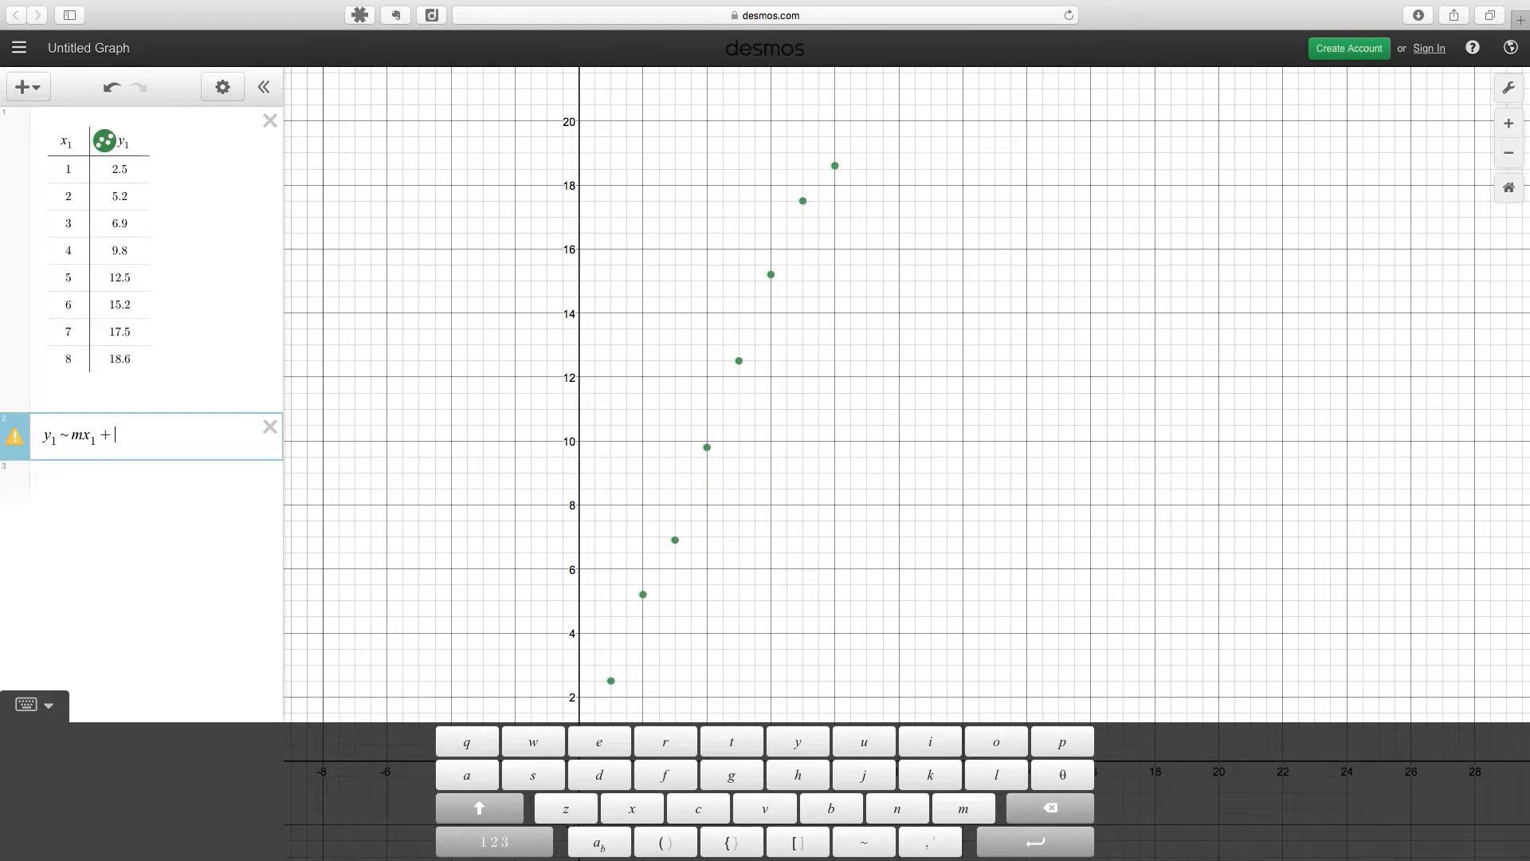
type("c")
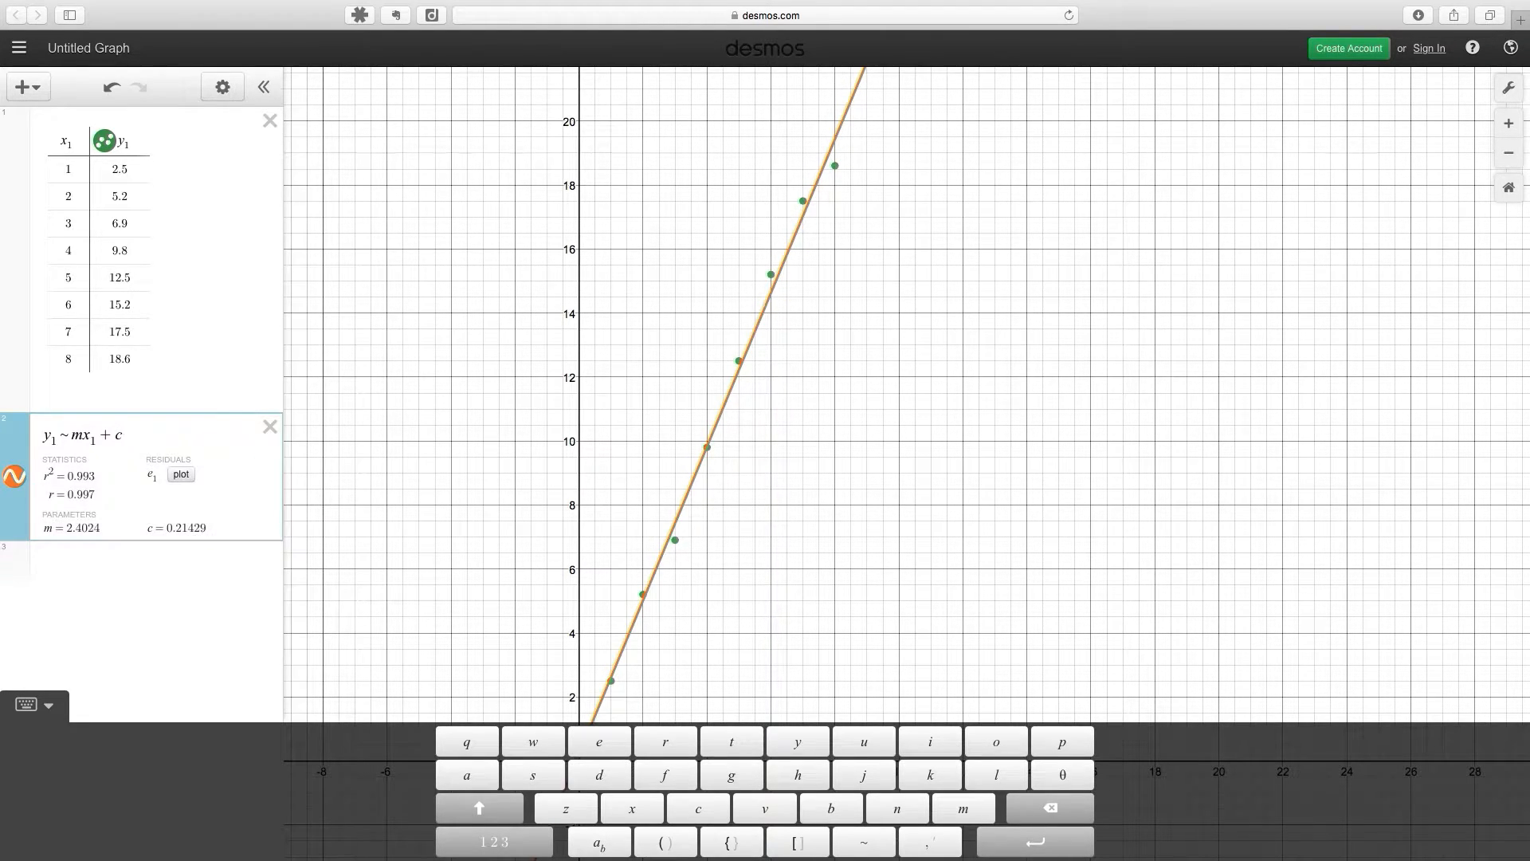
left_click_drag(916, 516, 934, 404)
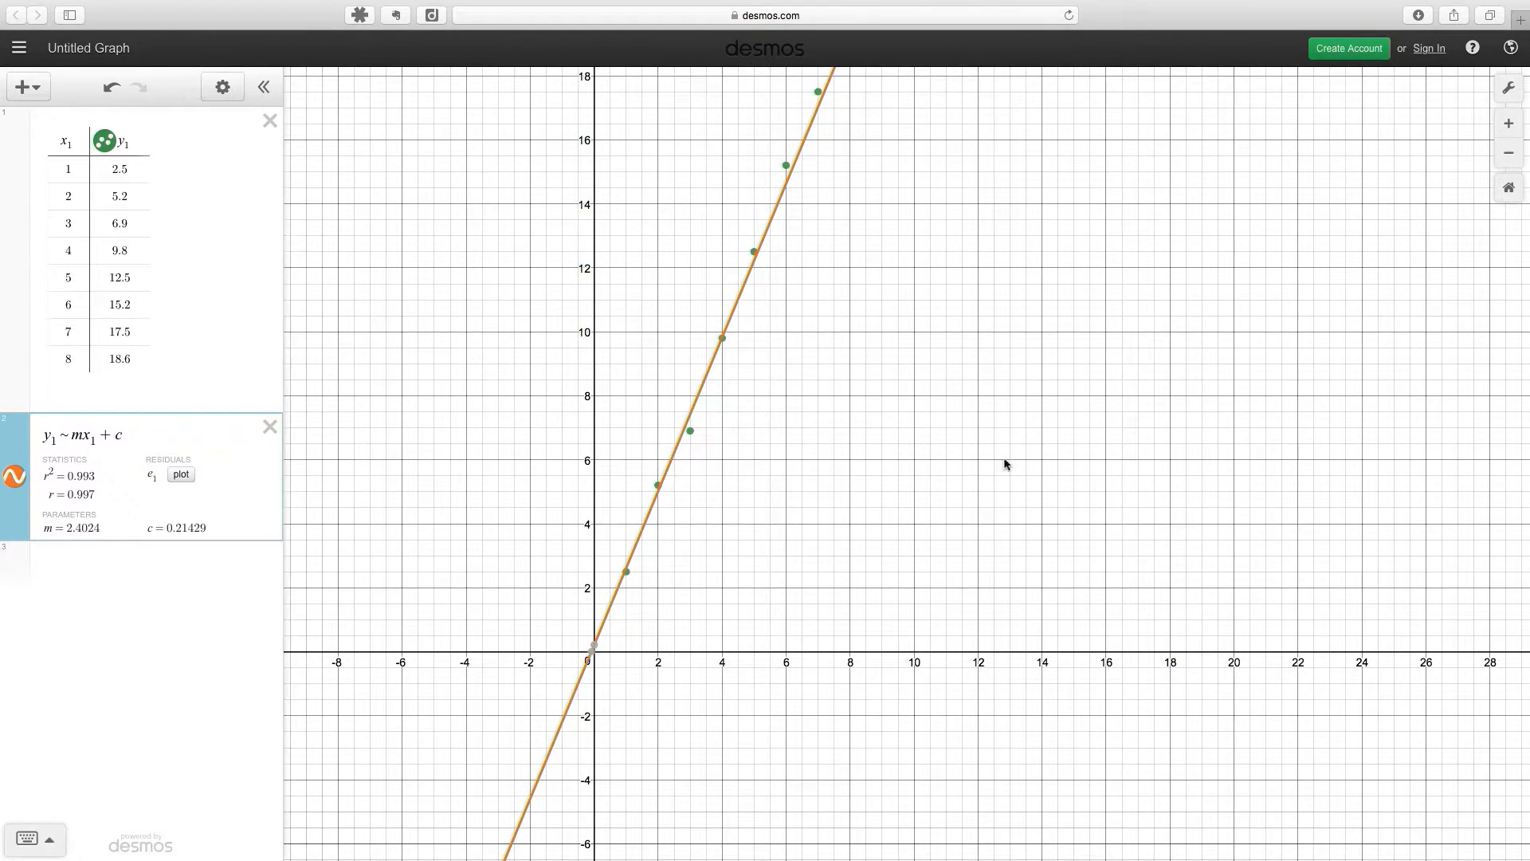
Reframe the graph to show all eight data points and examine the regression line with its m and c parameters
scroll(858, 549, "up", 2)
scroll(856, 546, "down", 5)
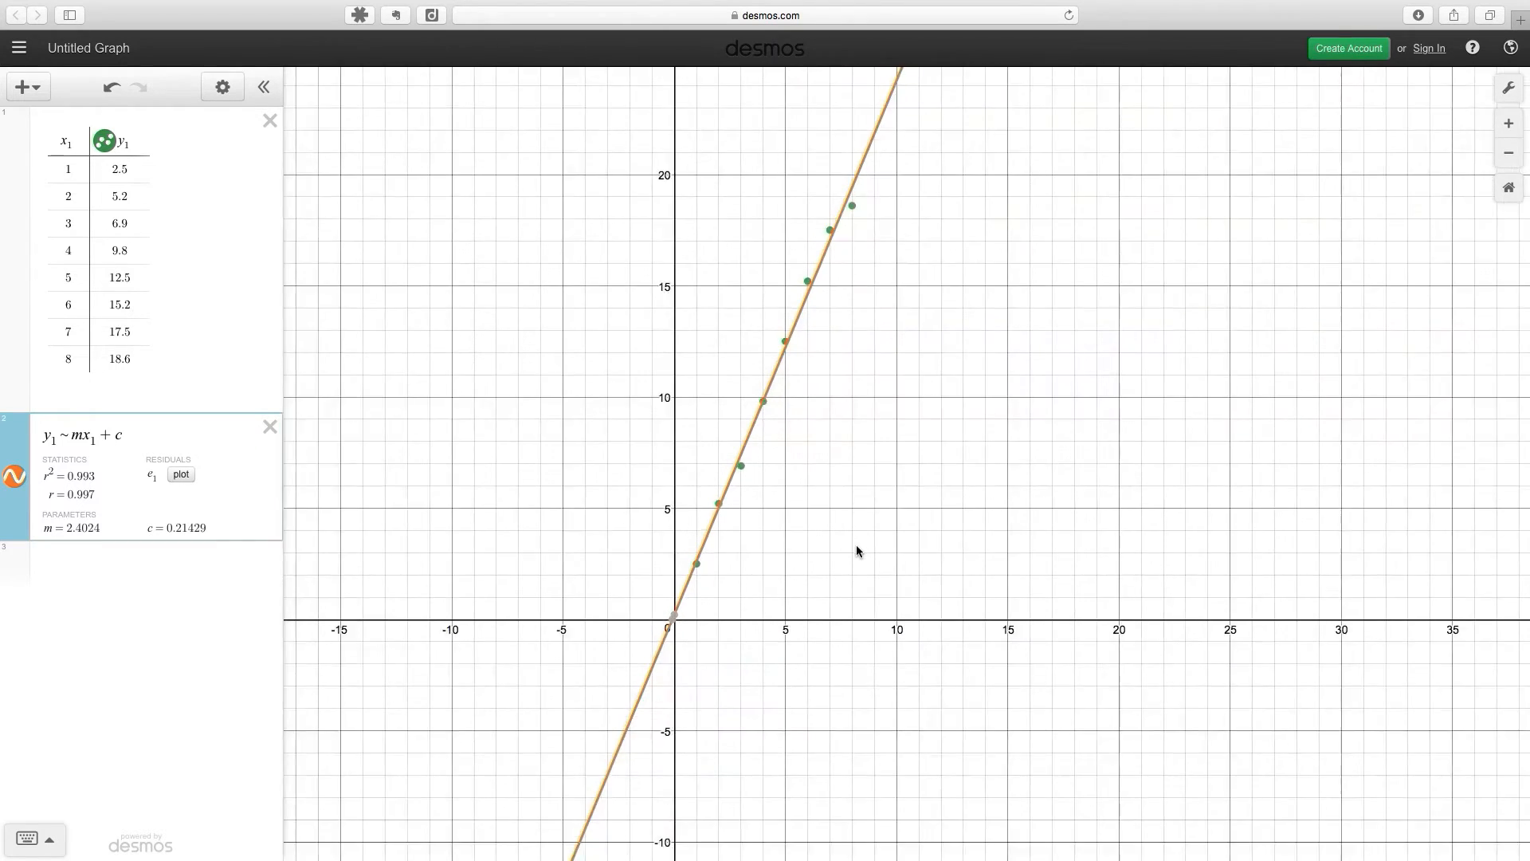
left_click_drag(906, 526, 691, 487)
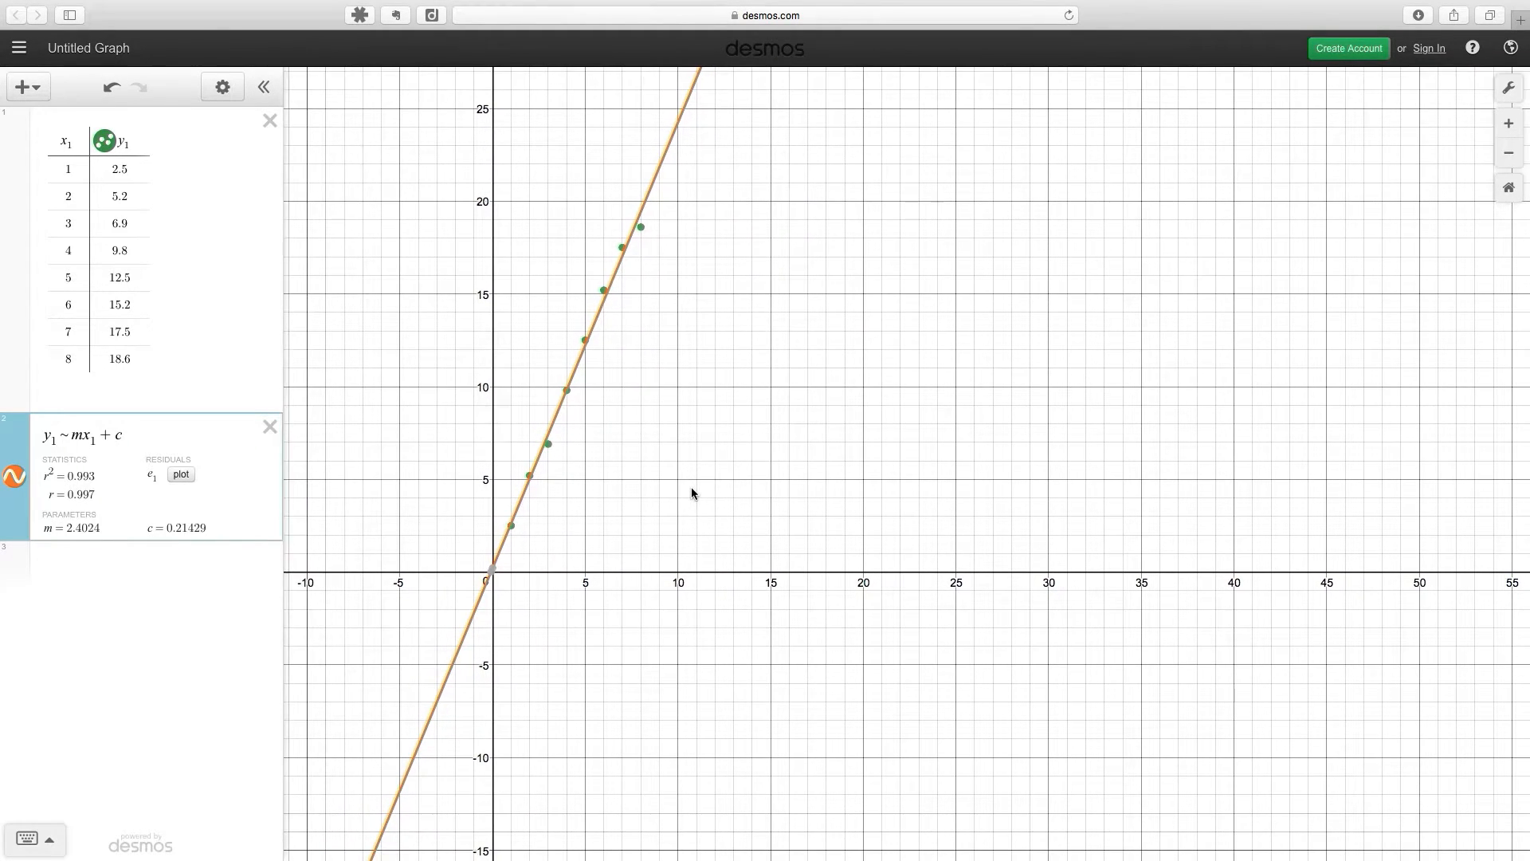
mouse_move(497, 572)
left_click_drag(41, 530, 73, 537)
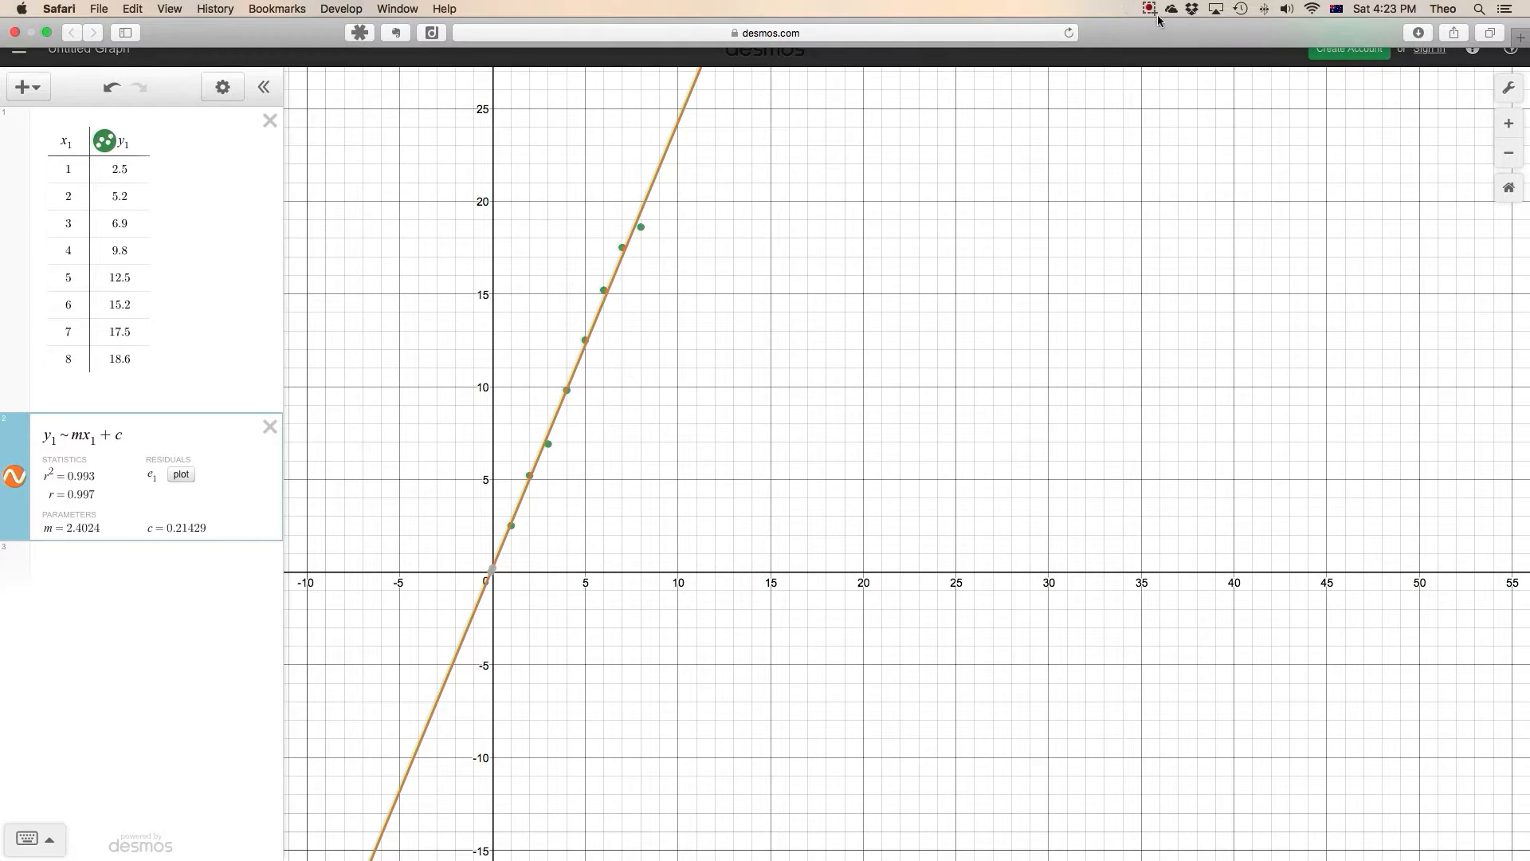
left_click(1153, 11)
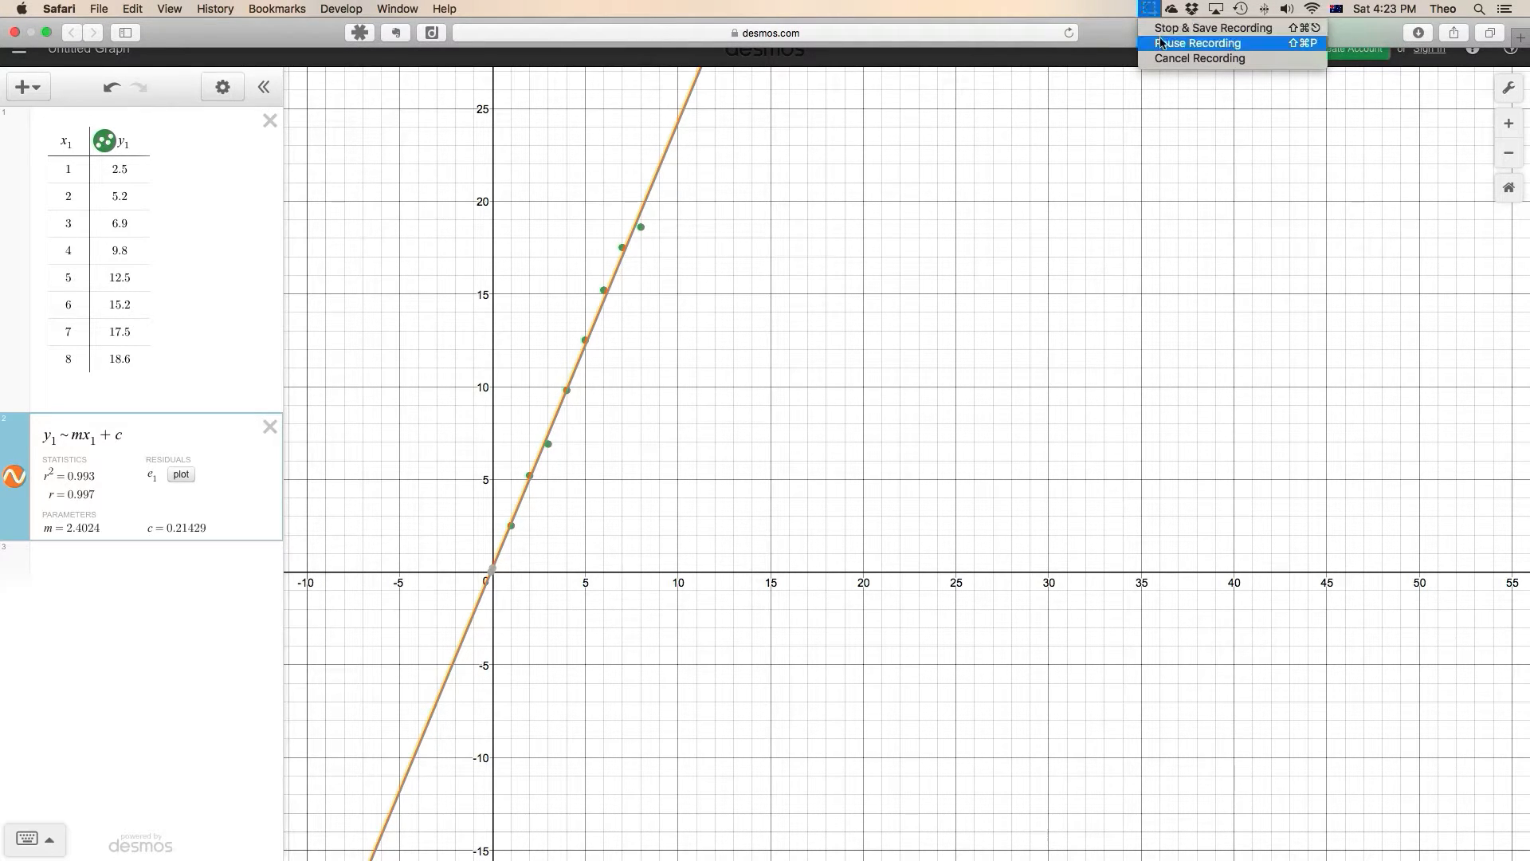
left_click(1166, 43)
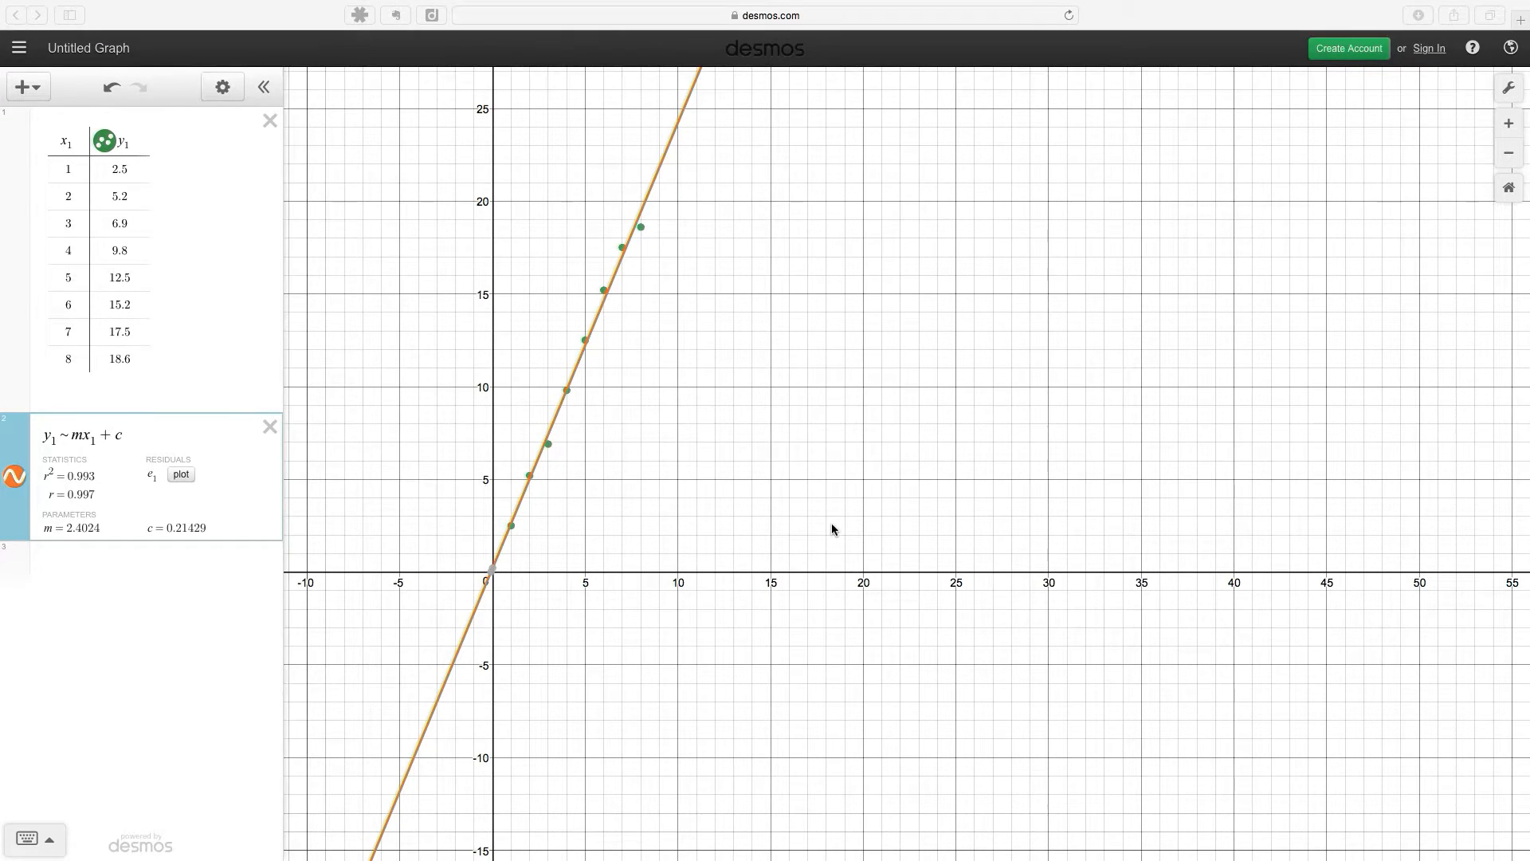
Turn on arrows for the graph axes and label the x-axis "Distance (m)"
left_click(1514, 97)
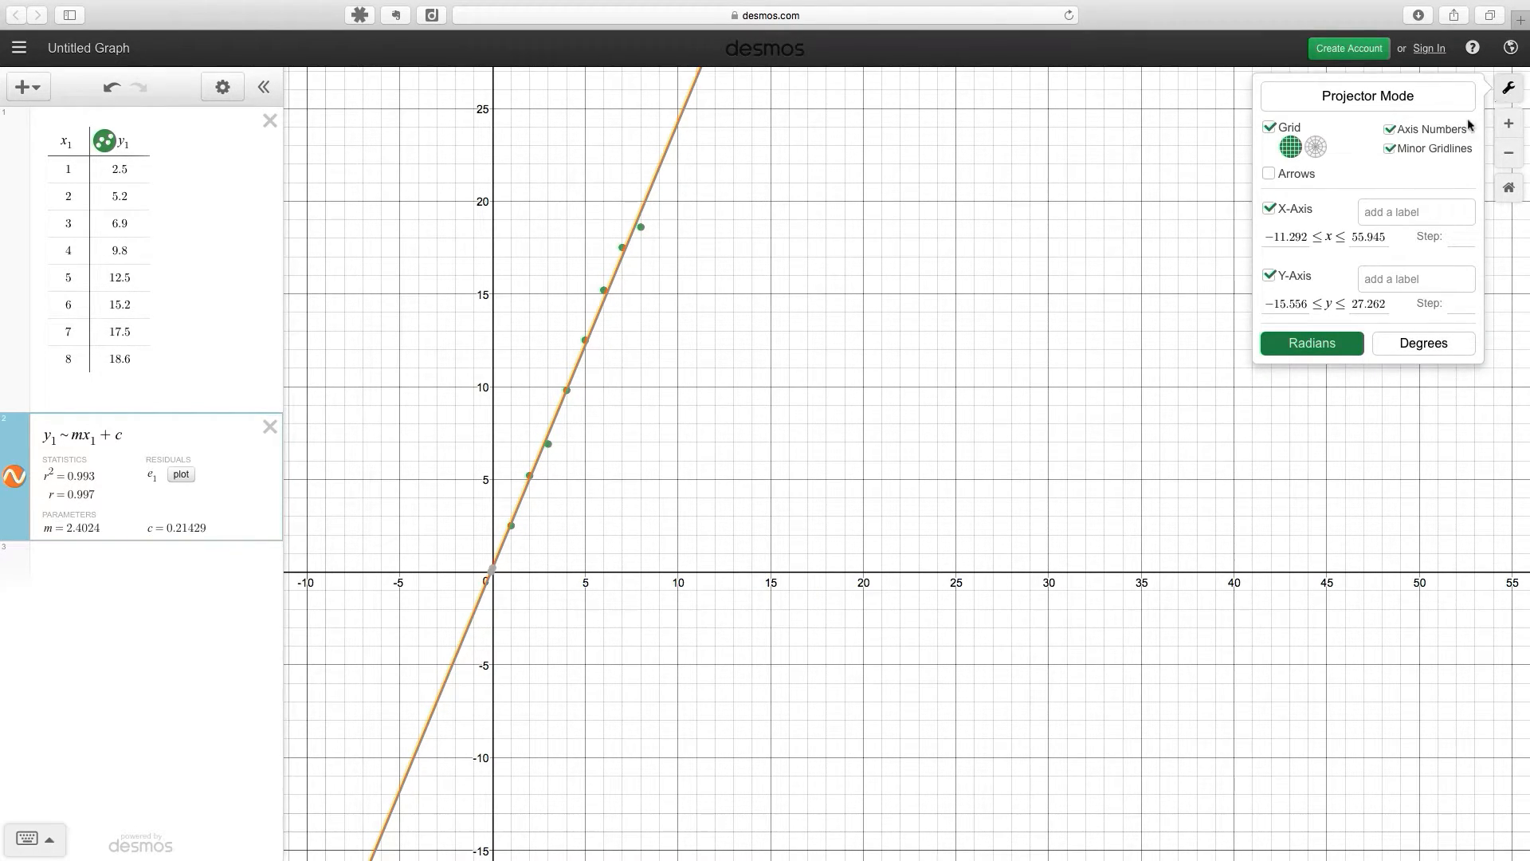
left_click(1268, 176)
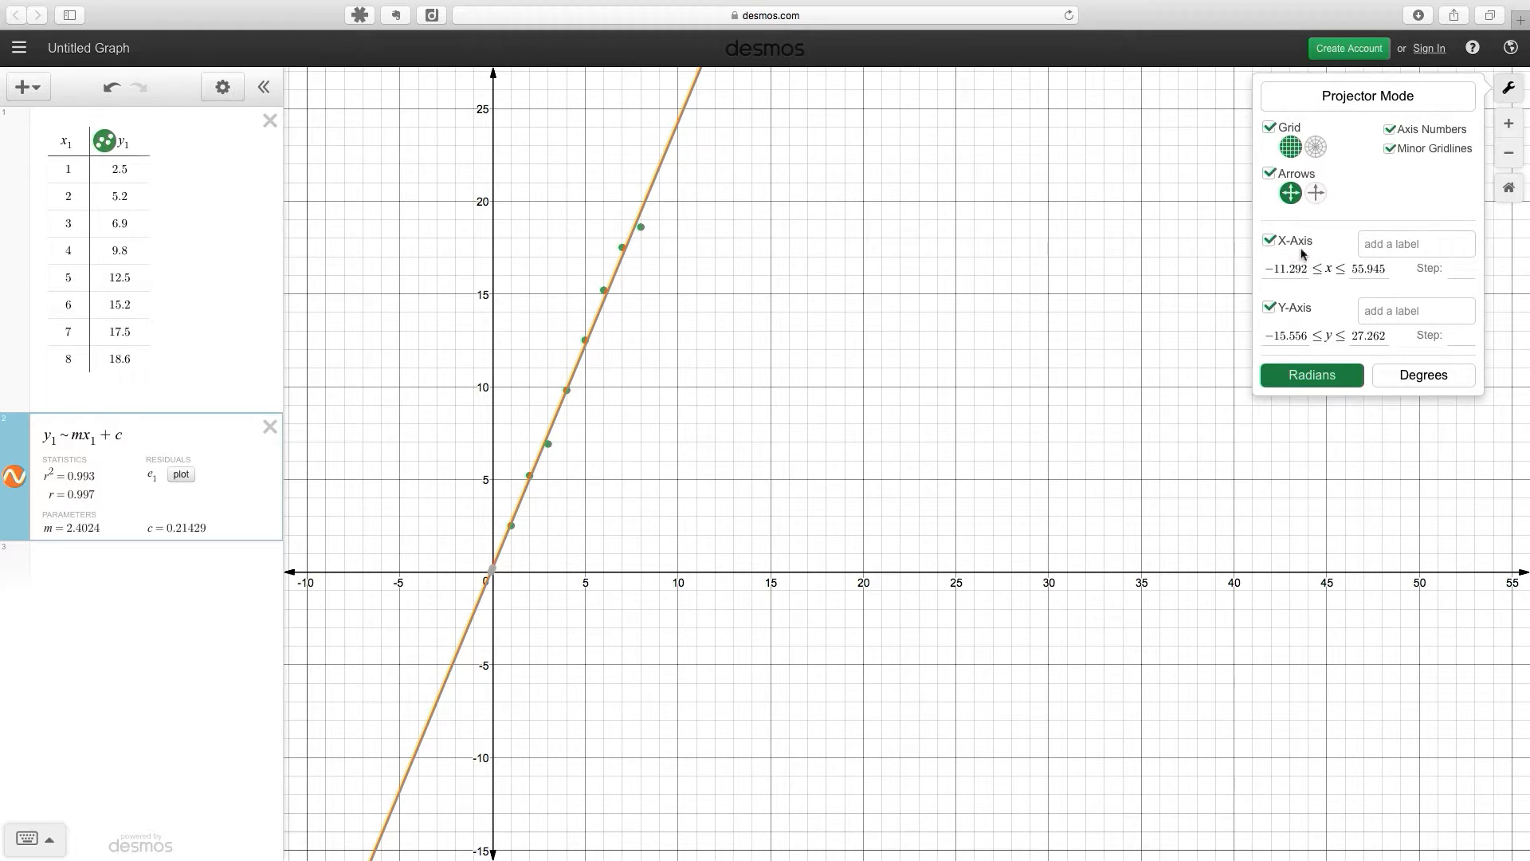
left_click(1408, 244)
type("Distance")
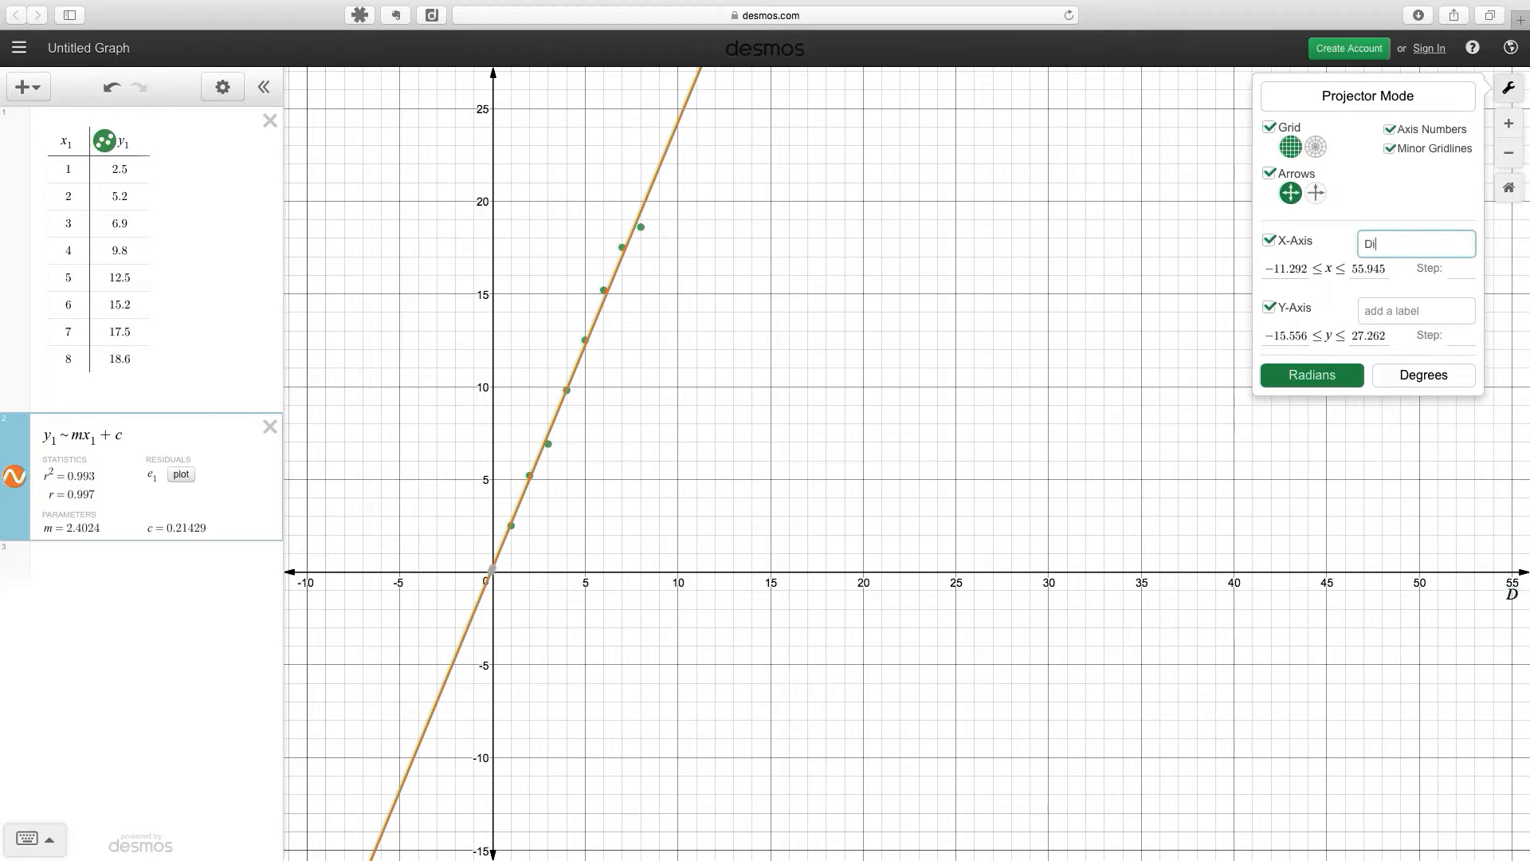
type(" (m)")
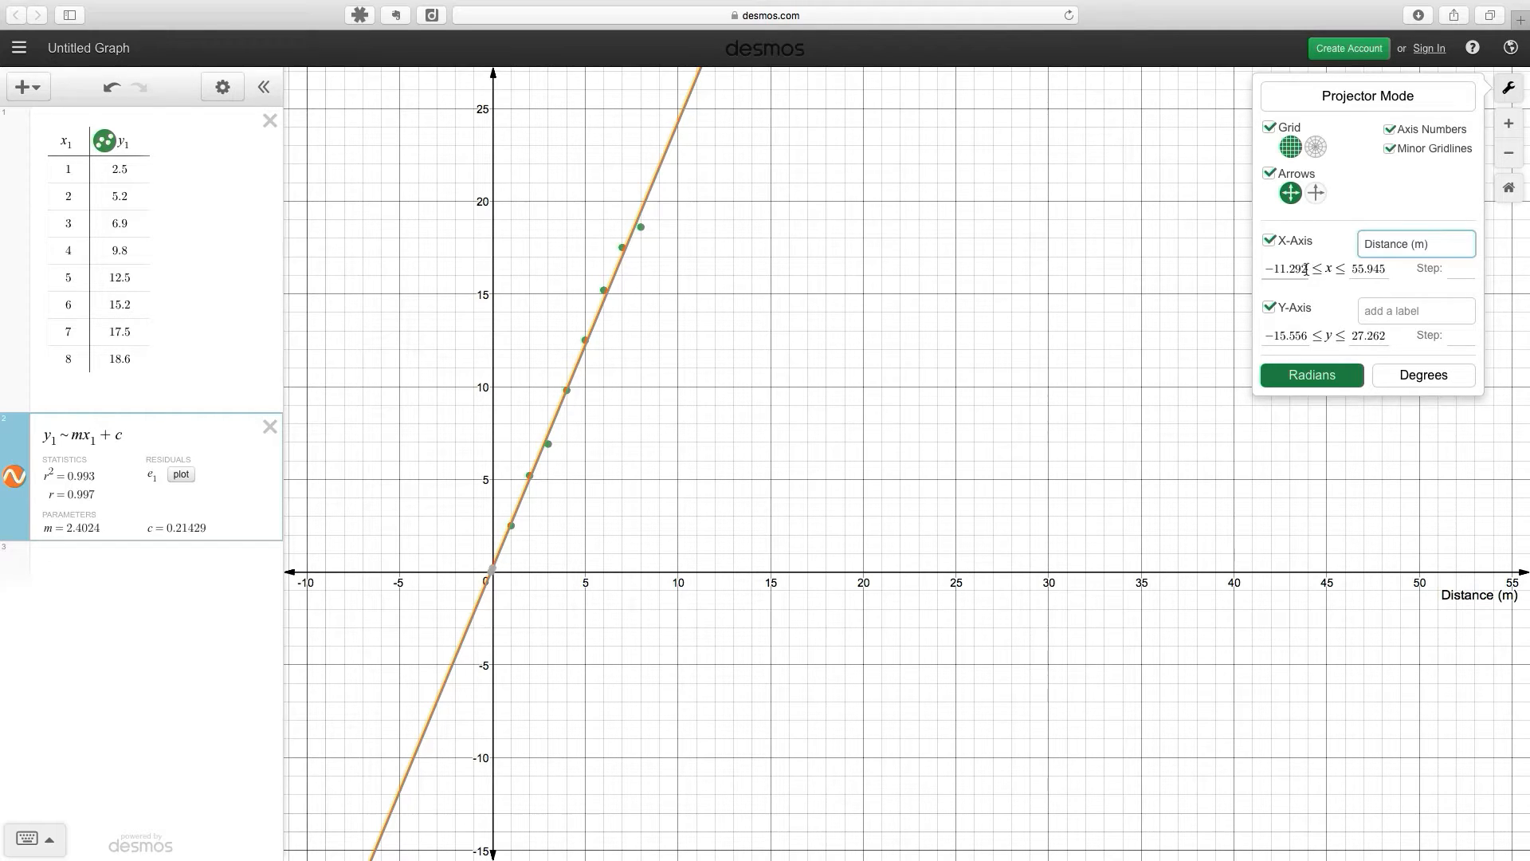
Set the x-axis range from 0 to 20
left_click_drag(1304, 269, 1266, 269)
type("0")
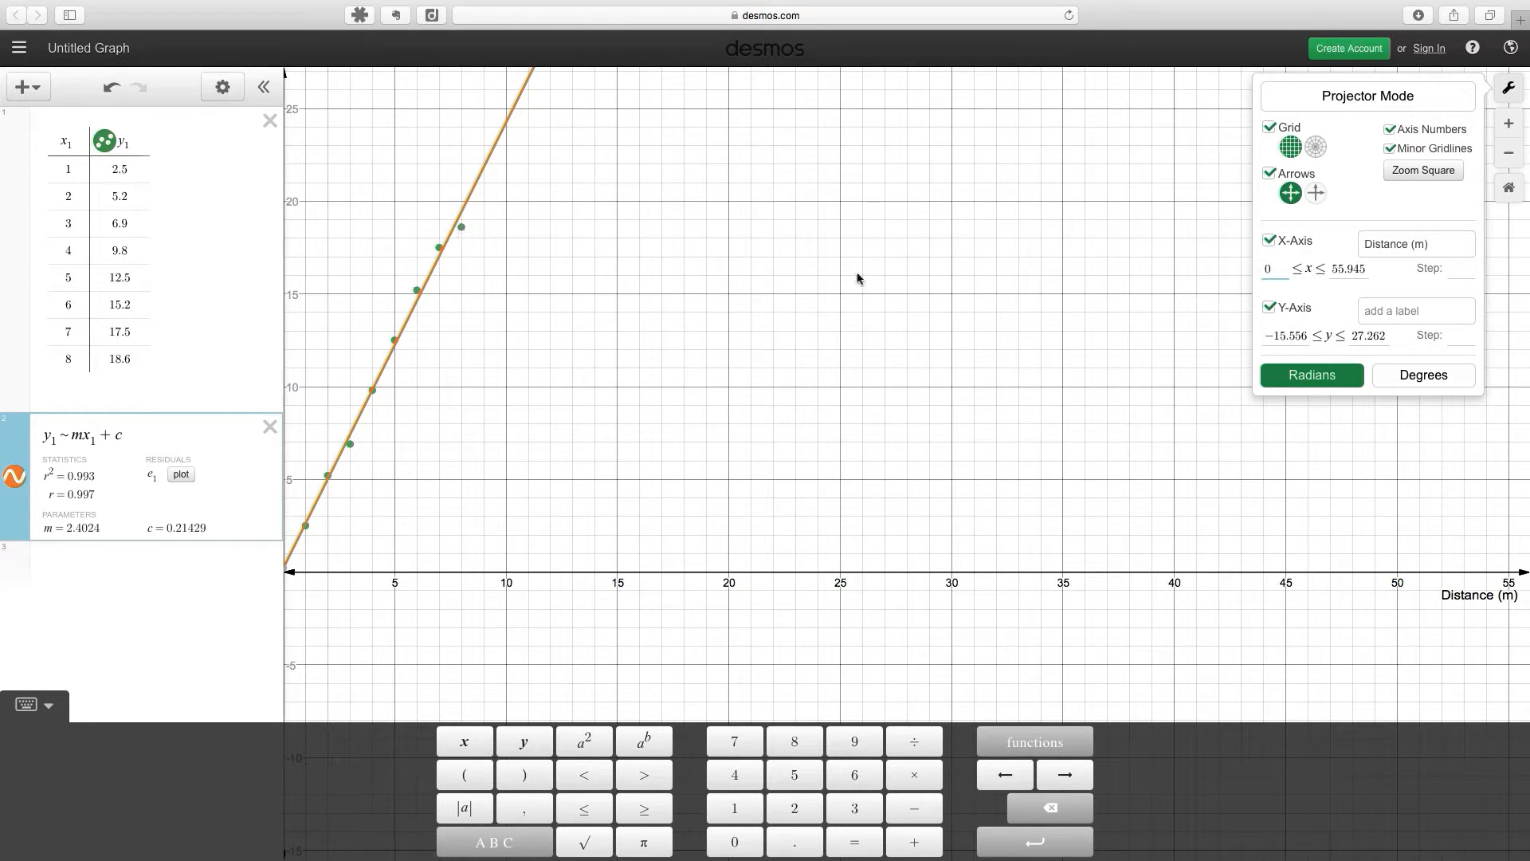
left_click(1342, 269)
left_click_drag(1328, 269, 1365, 269)
type("20")
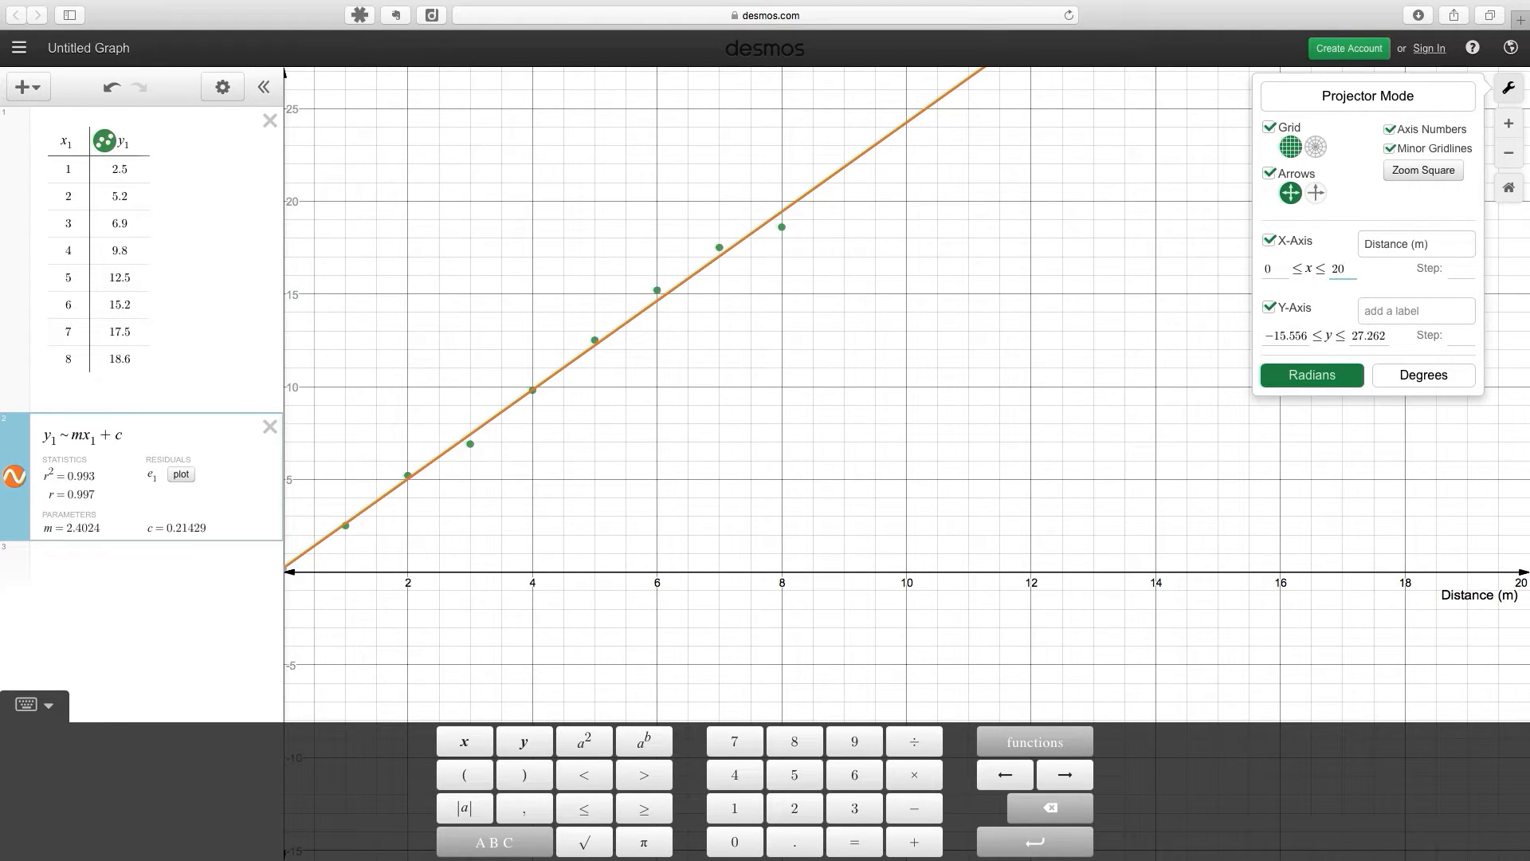
Label the y-axis "Time (sec)" and shift the graph to bring the whole vertical axis with its numbers into view
left_click(1407, 312)
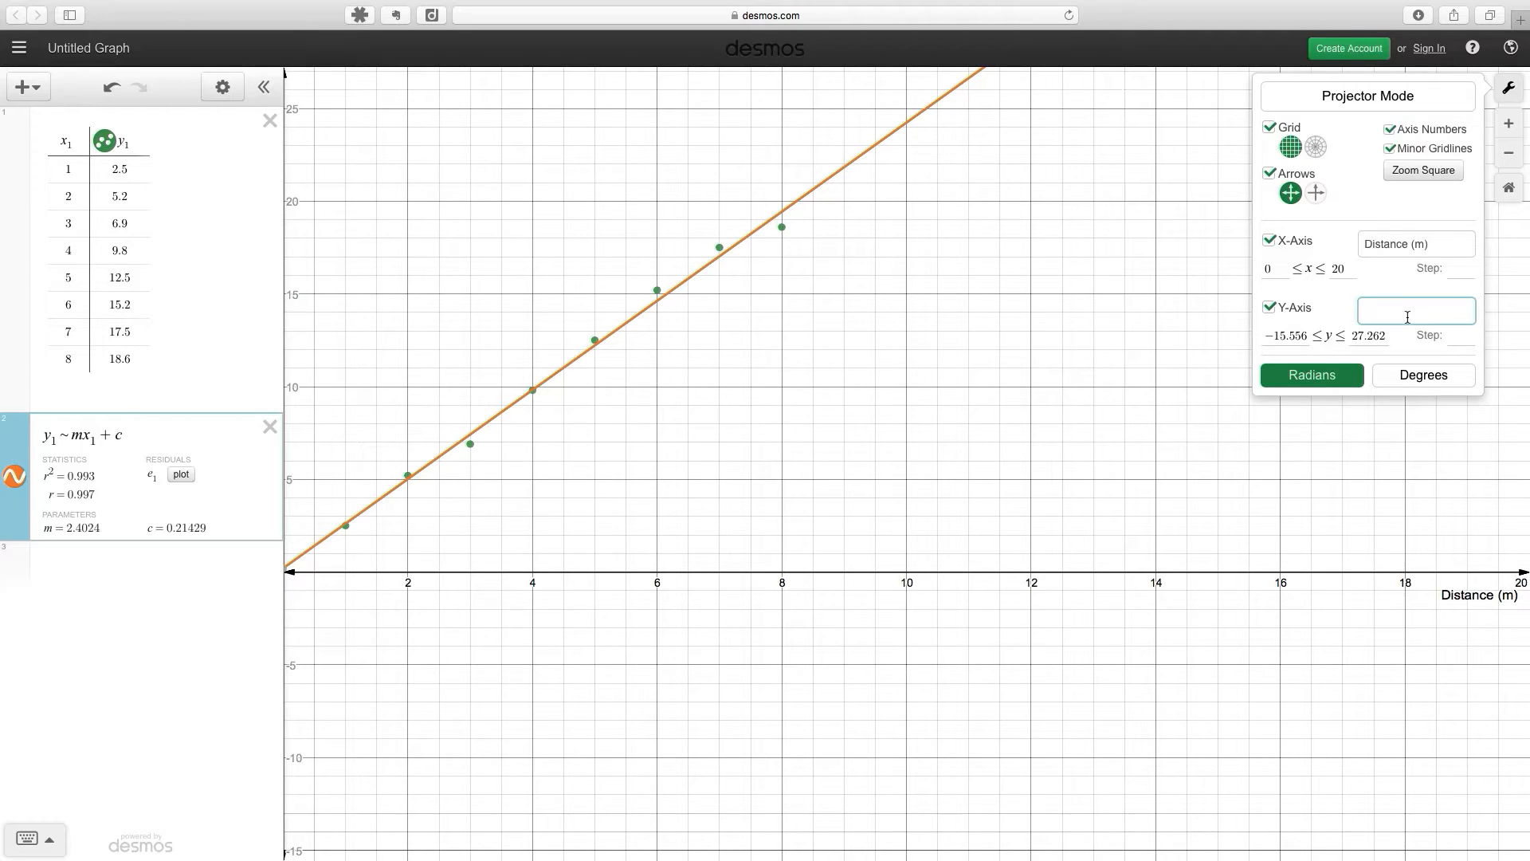
type("Time (sec)")
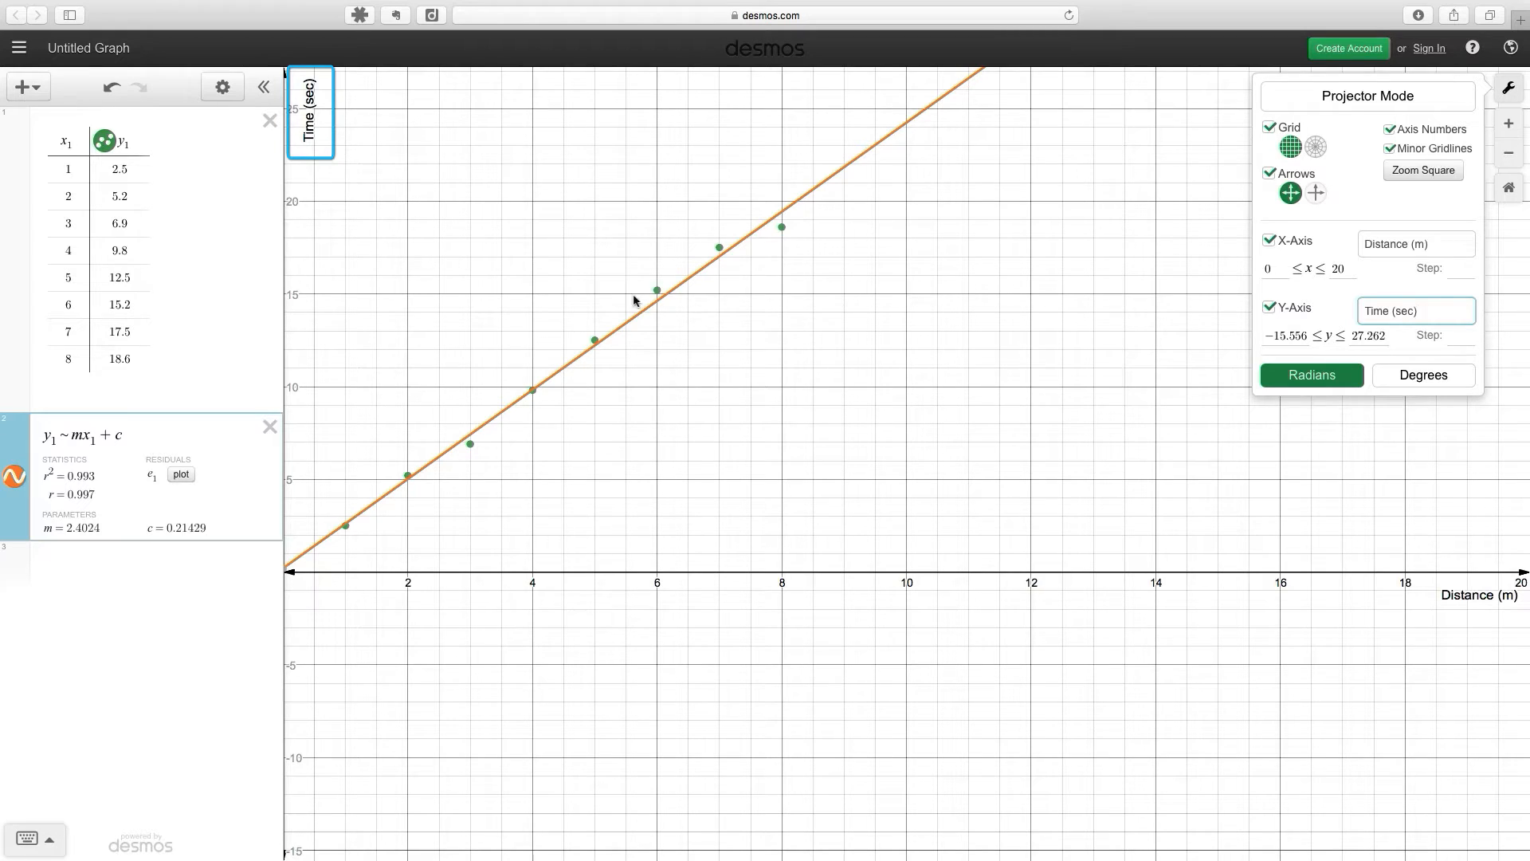
left_click(1140, 394)
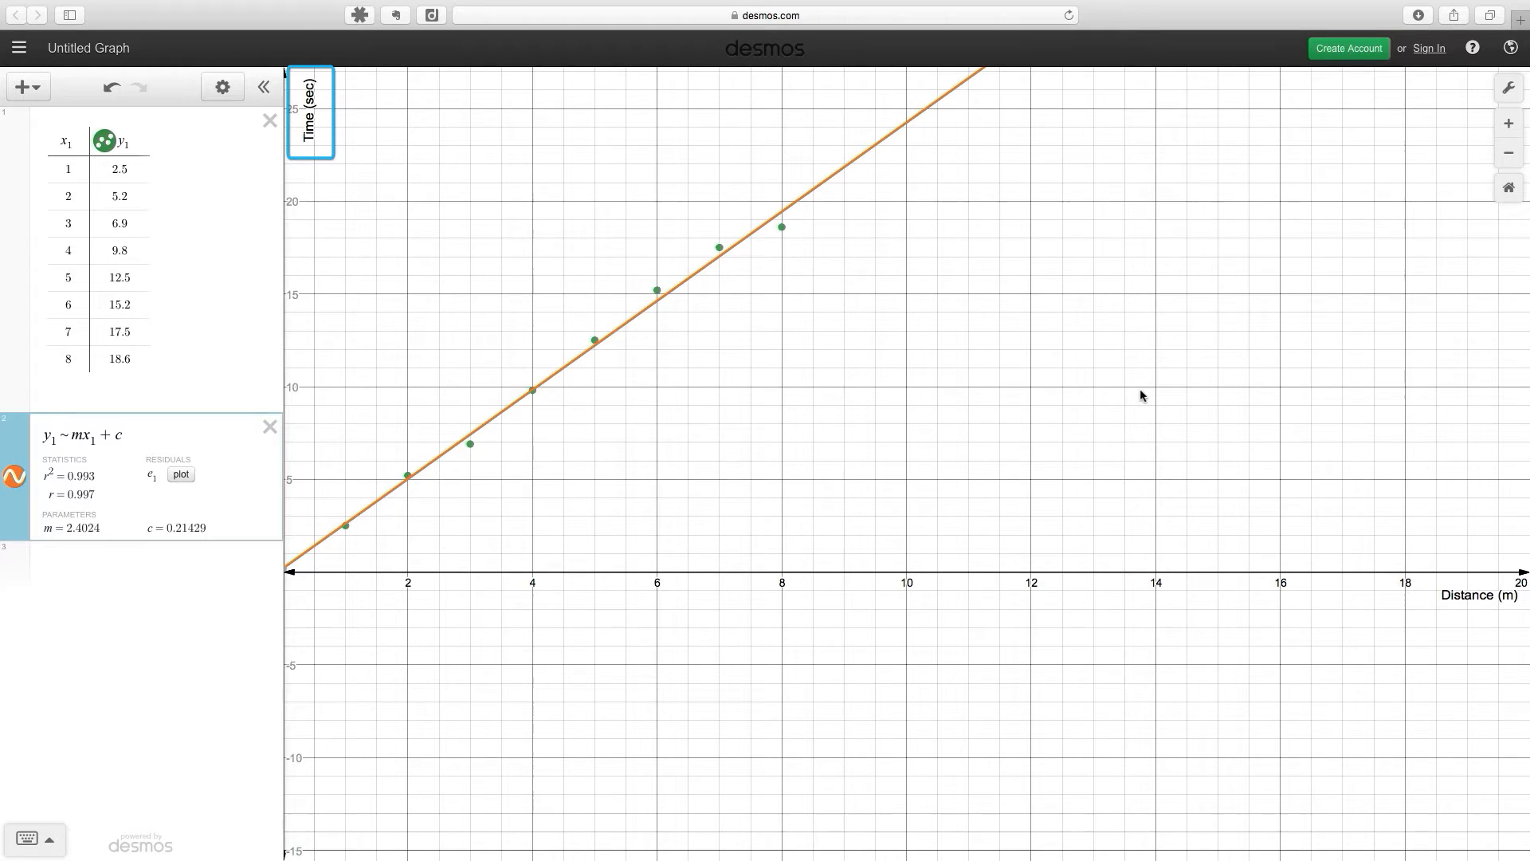
left_click_drag(684, 487, 739, 501)
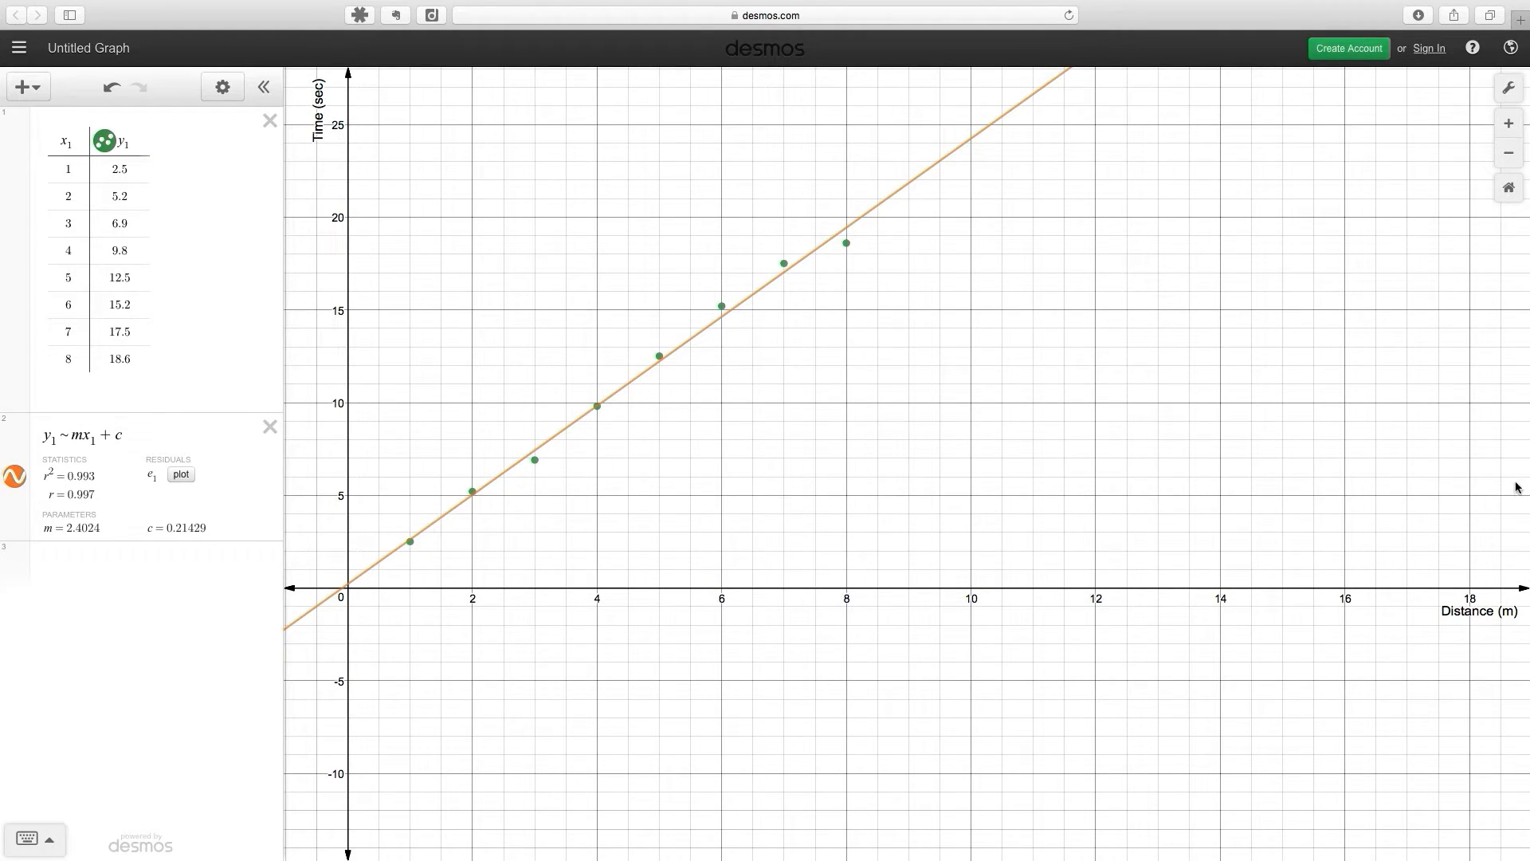
mouse_move(987, 482)
left_mouse_down()
mouse_move(972, 490)
mouse_move(985, 492)
left_mouse_up()
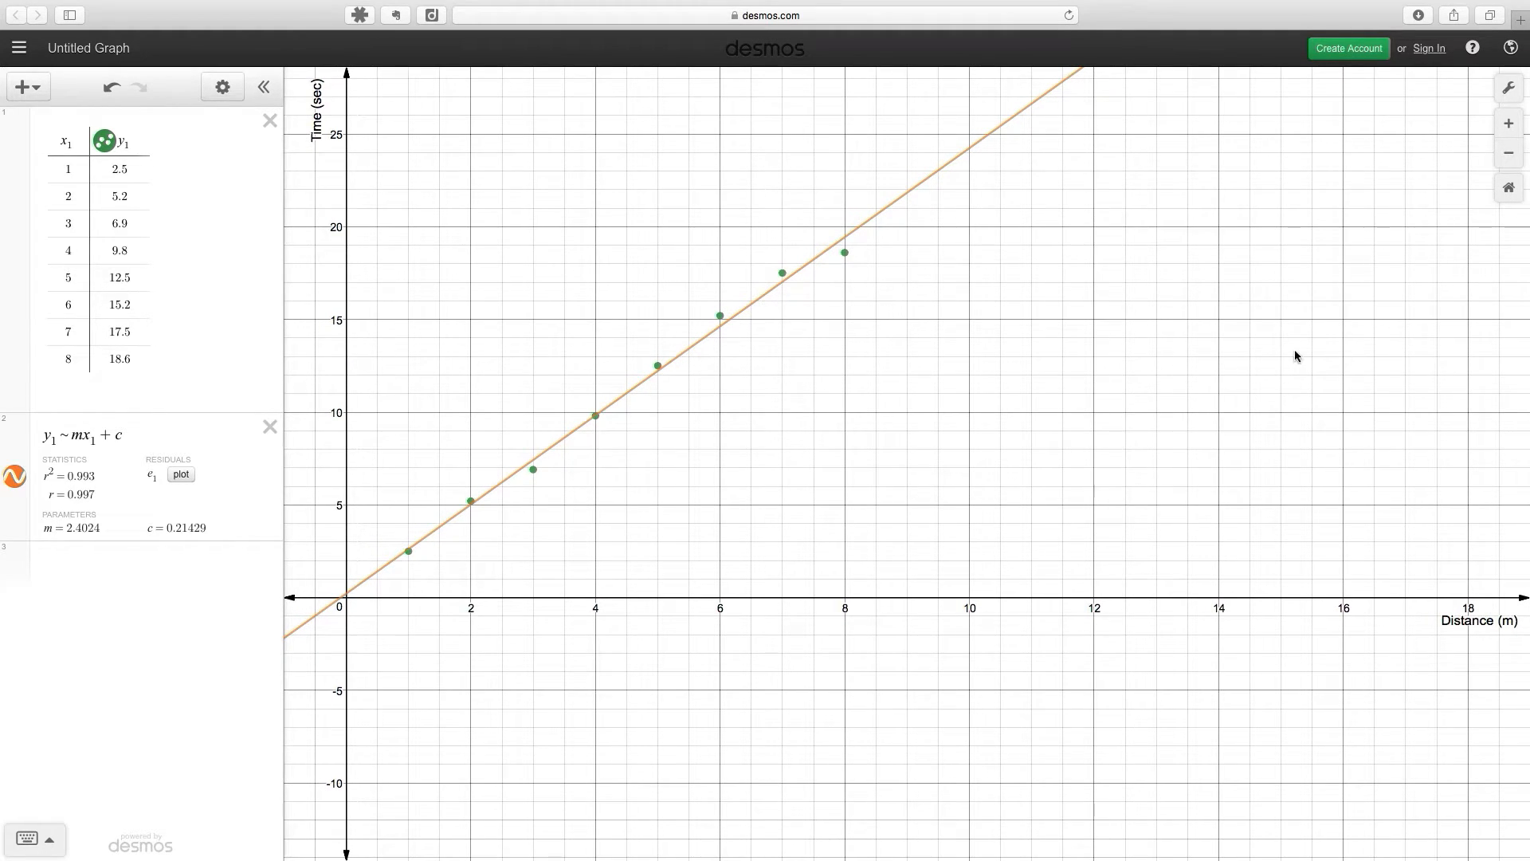
Take the graph window out of full screen and minimise the journal window behind it
mouse_move(1145, 7)
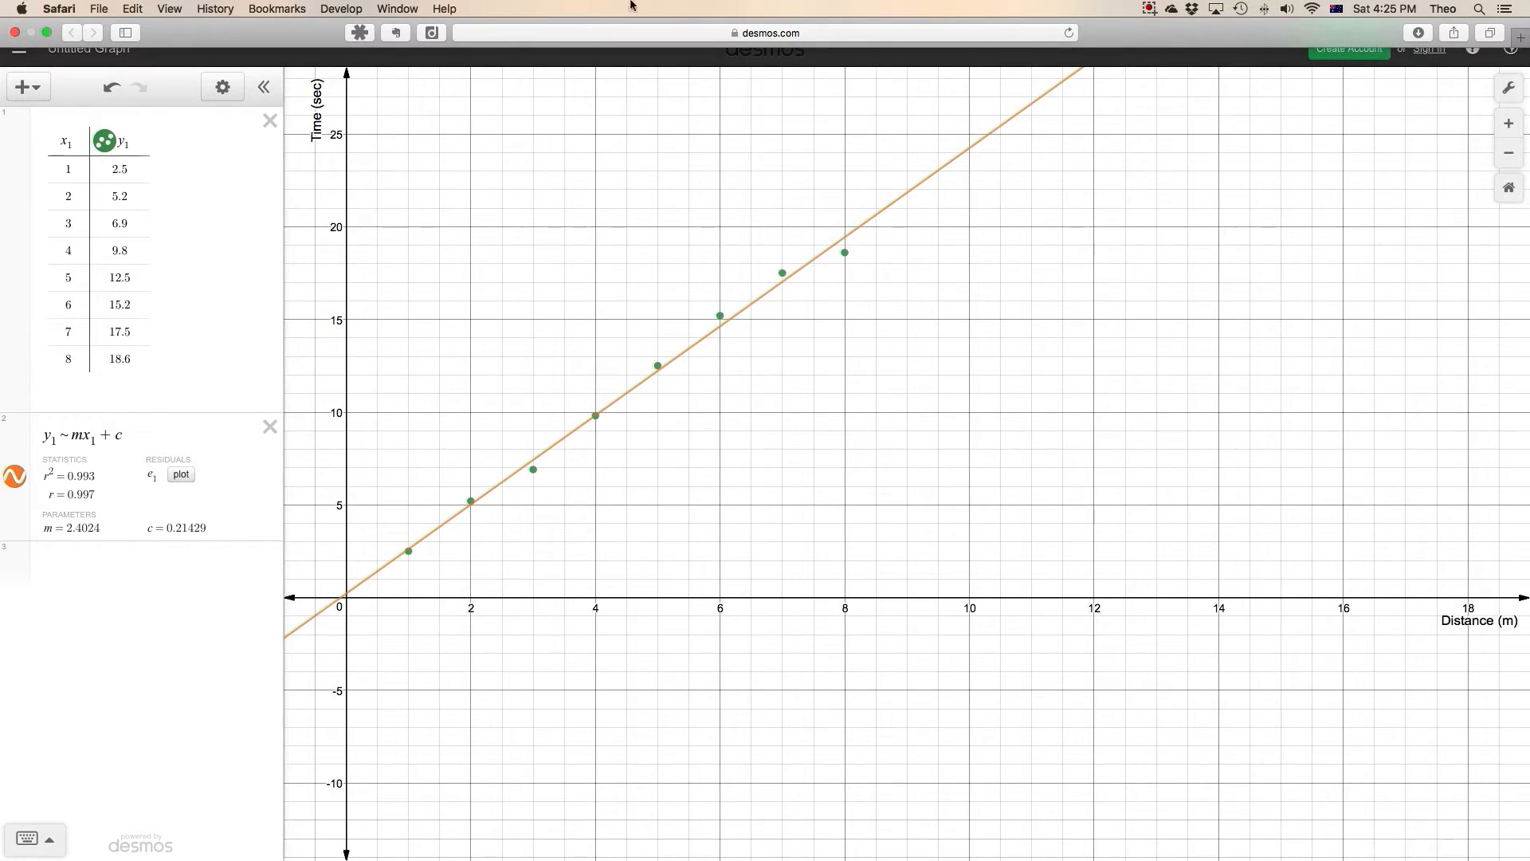
left_click(46, 33)
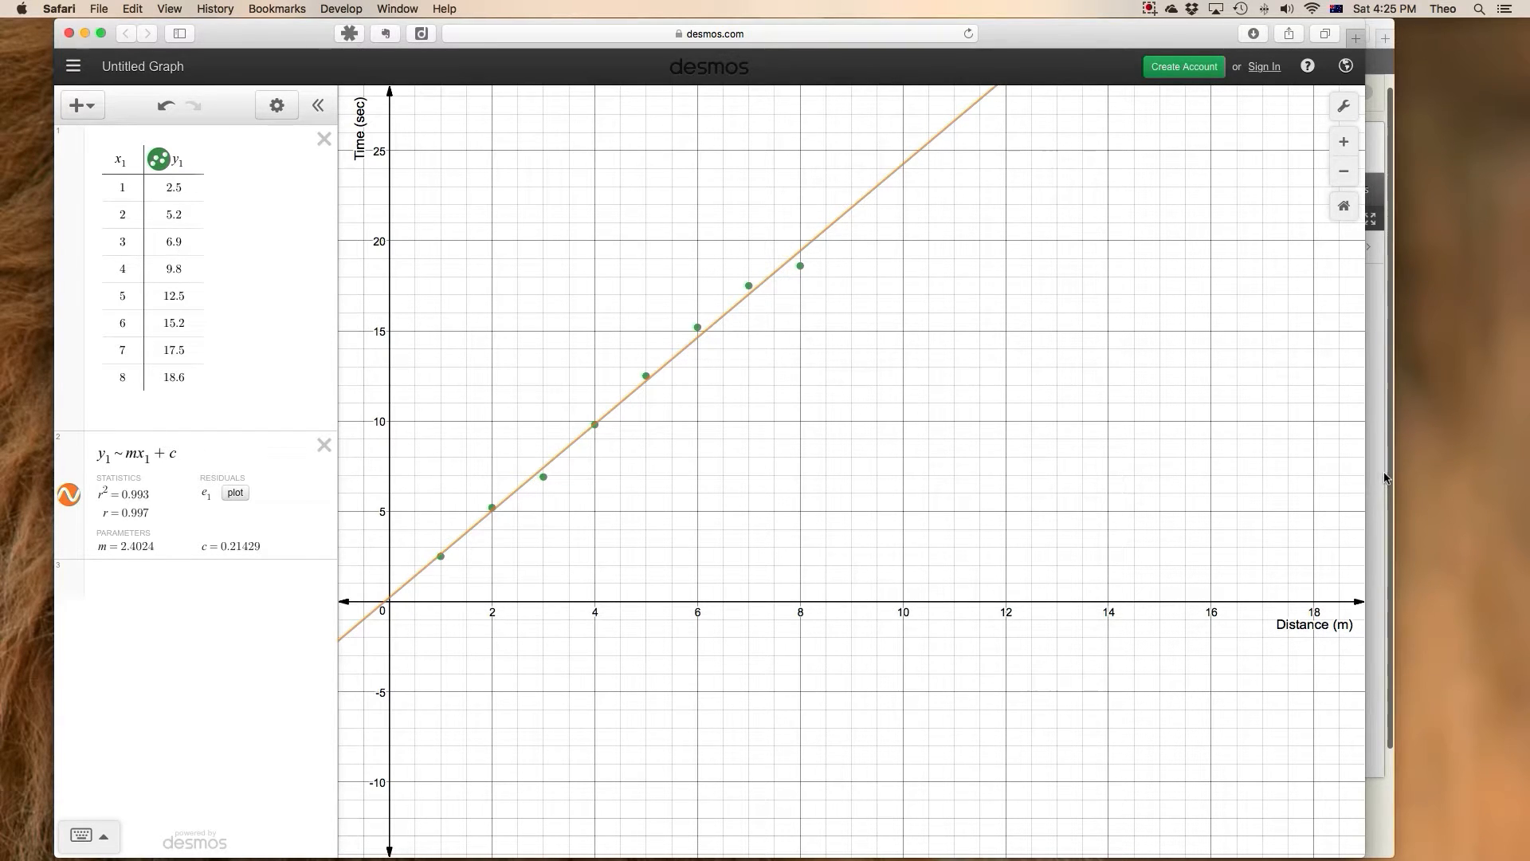
left_click(1385, 28)
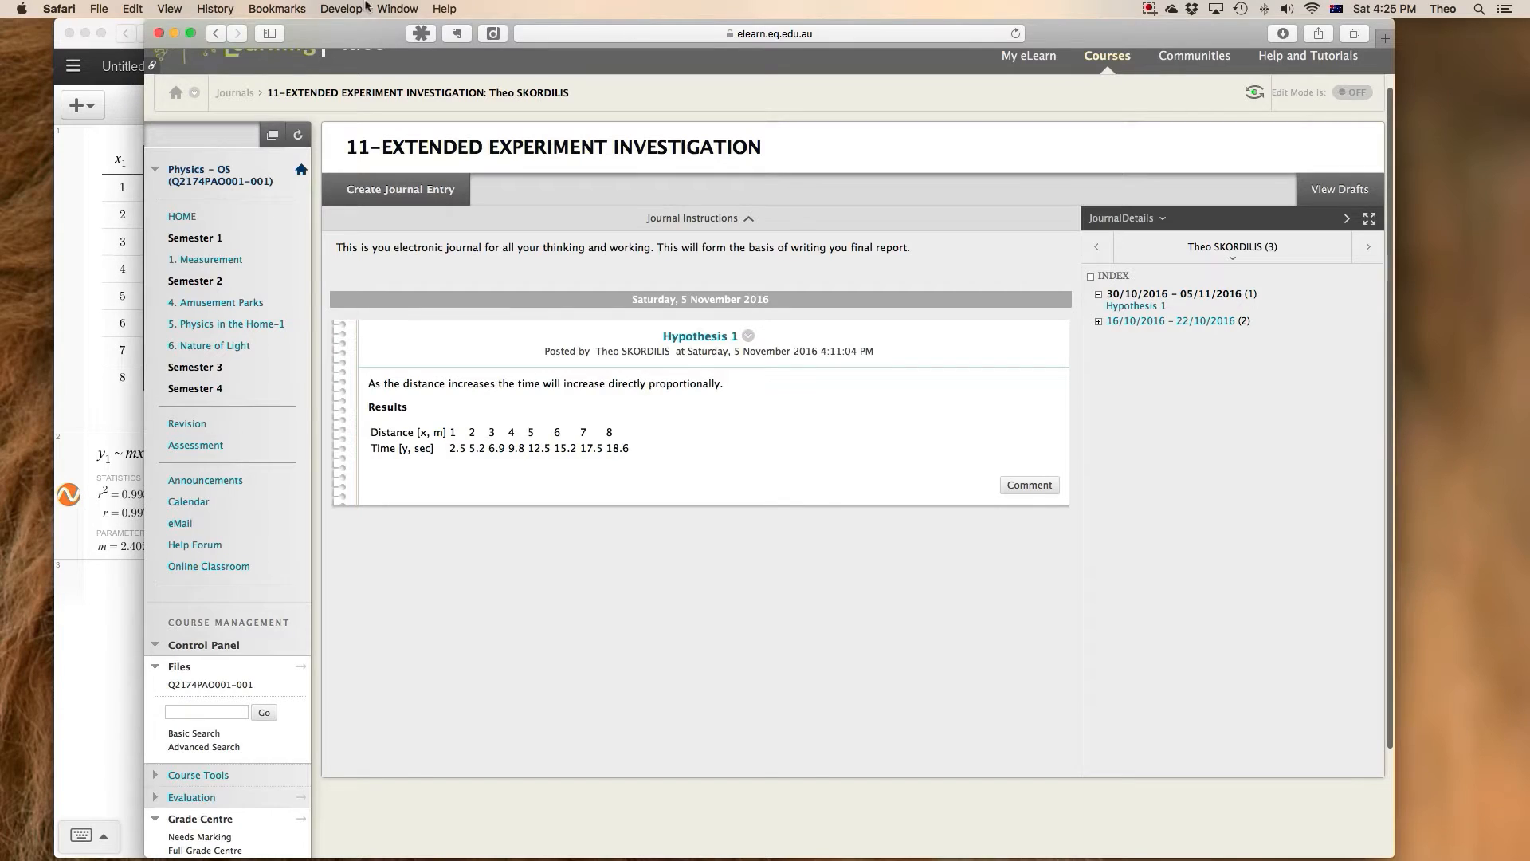
left_click(175, 34)
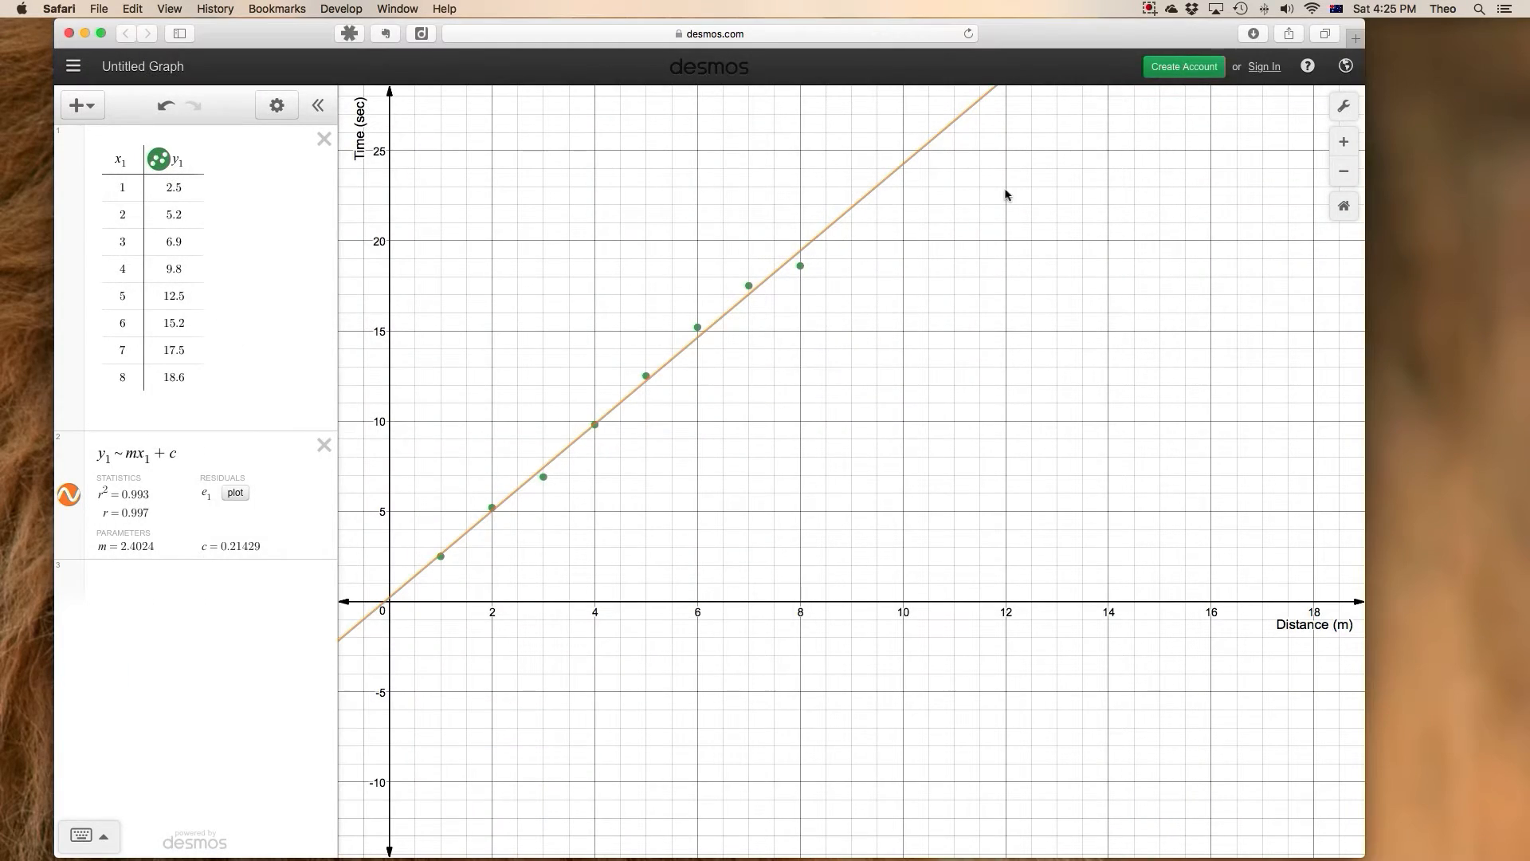
Narrow the graph window and reframe the plot around the eight data points with both axis labels in view
left_click_drag(1365, 335, 929, 332)
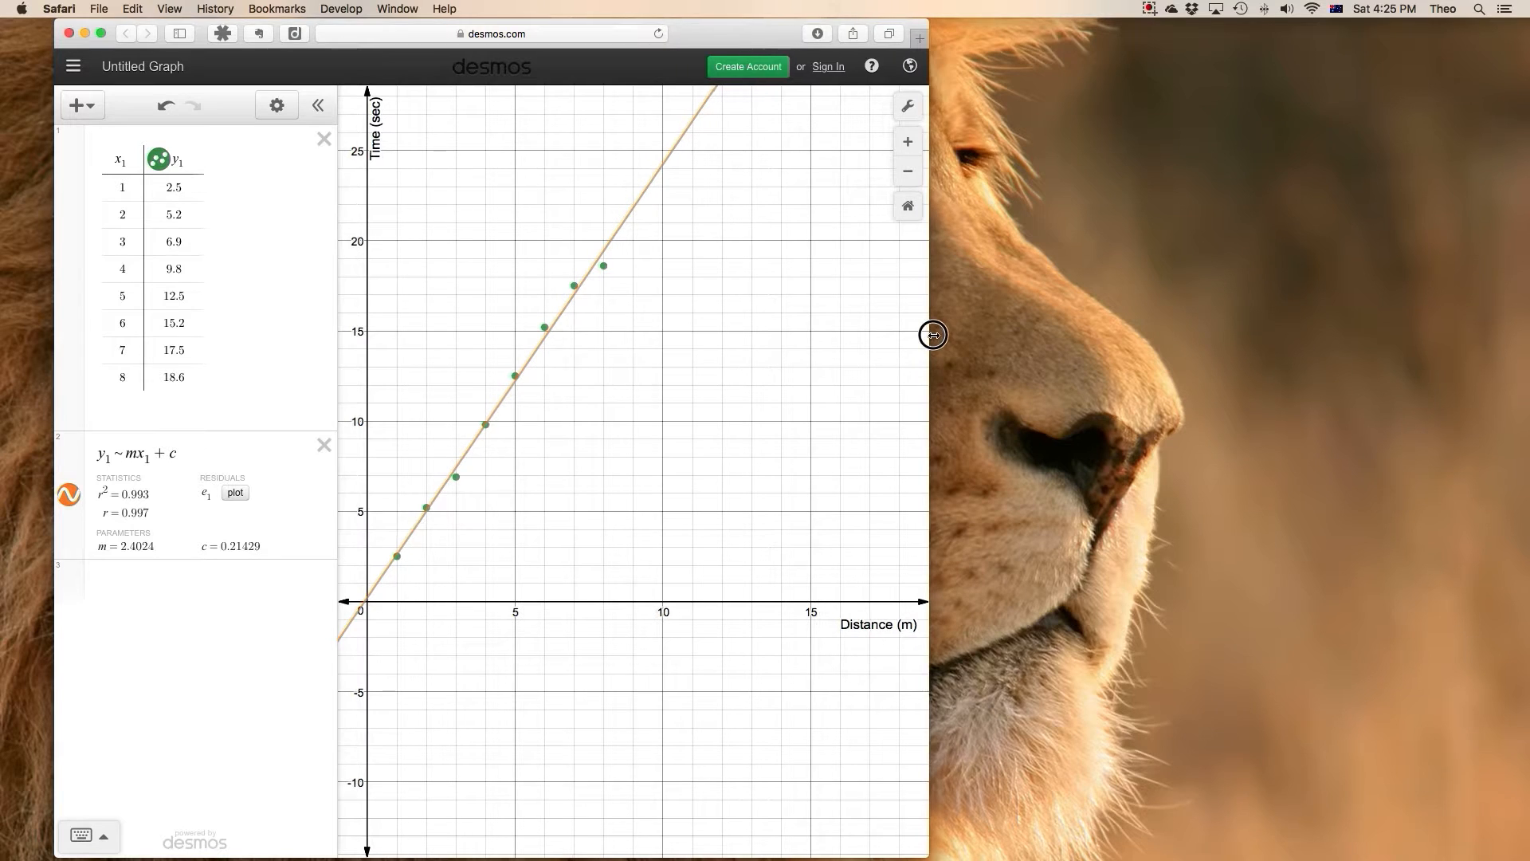
left_click_drag(719, 360, 660, 379)
scroll(714, 361, "up", 3)
scroll(714, 361, "down", 6)
scroll(714, 361, "up", 2)
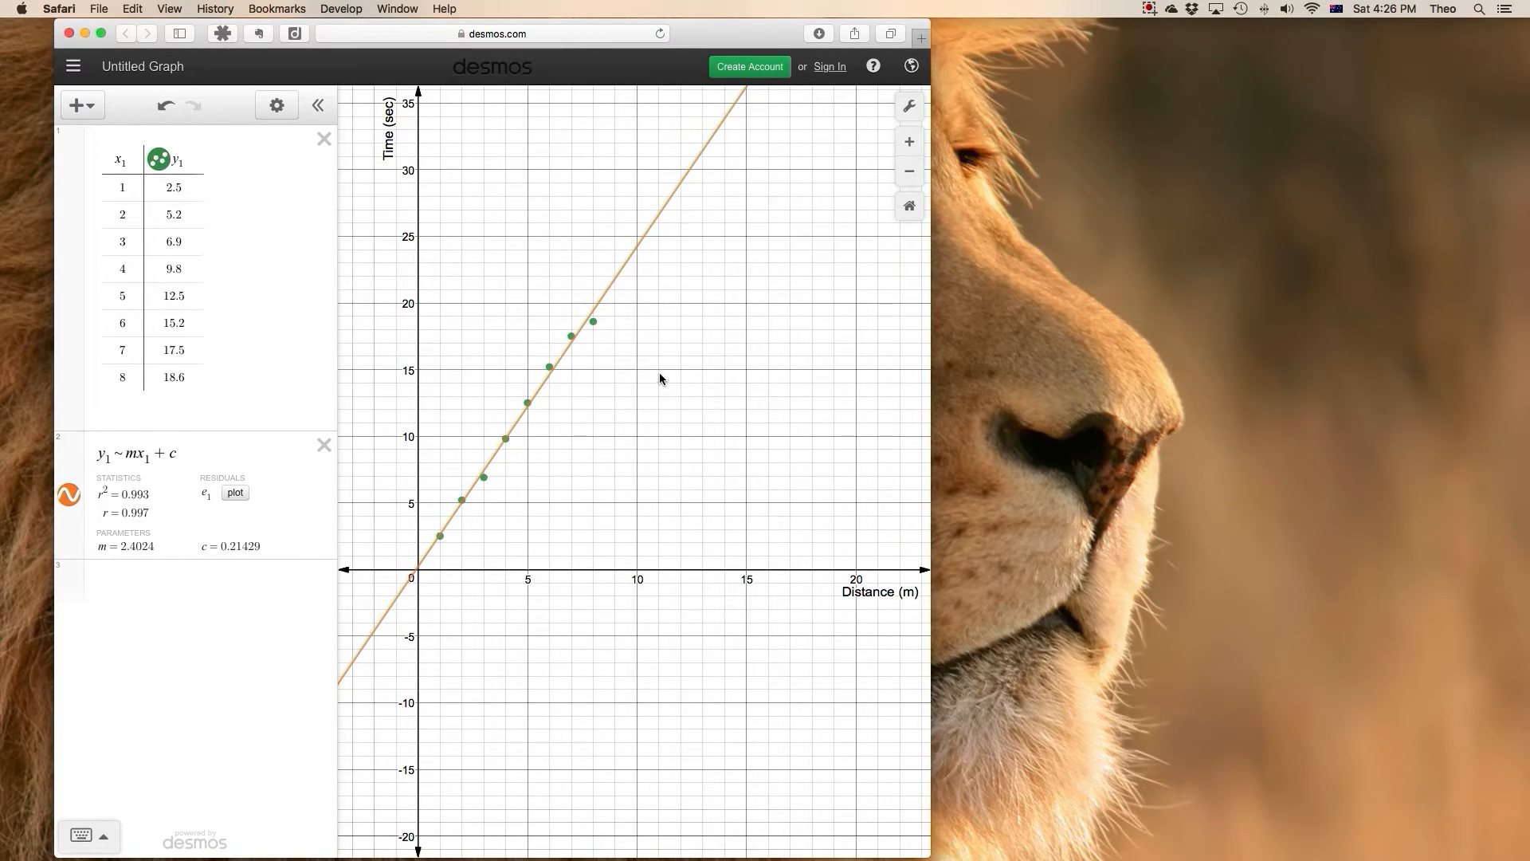
left_click_drag(581, 302, 584, 150)
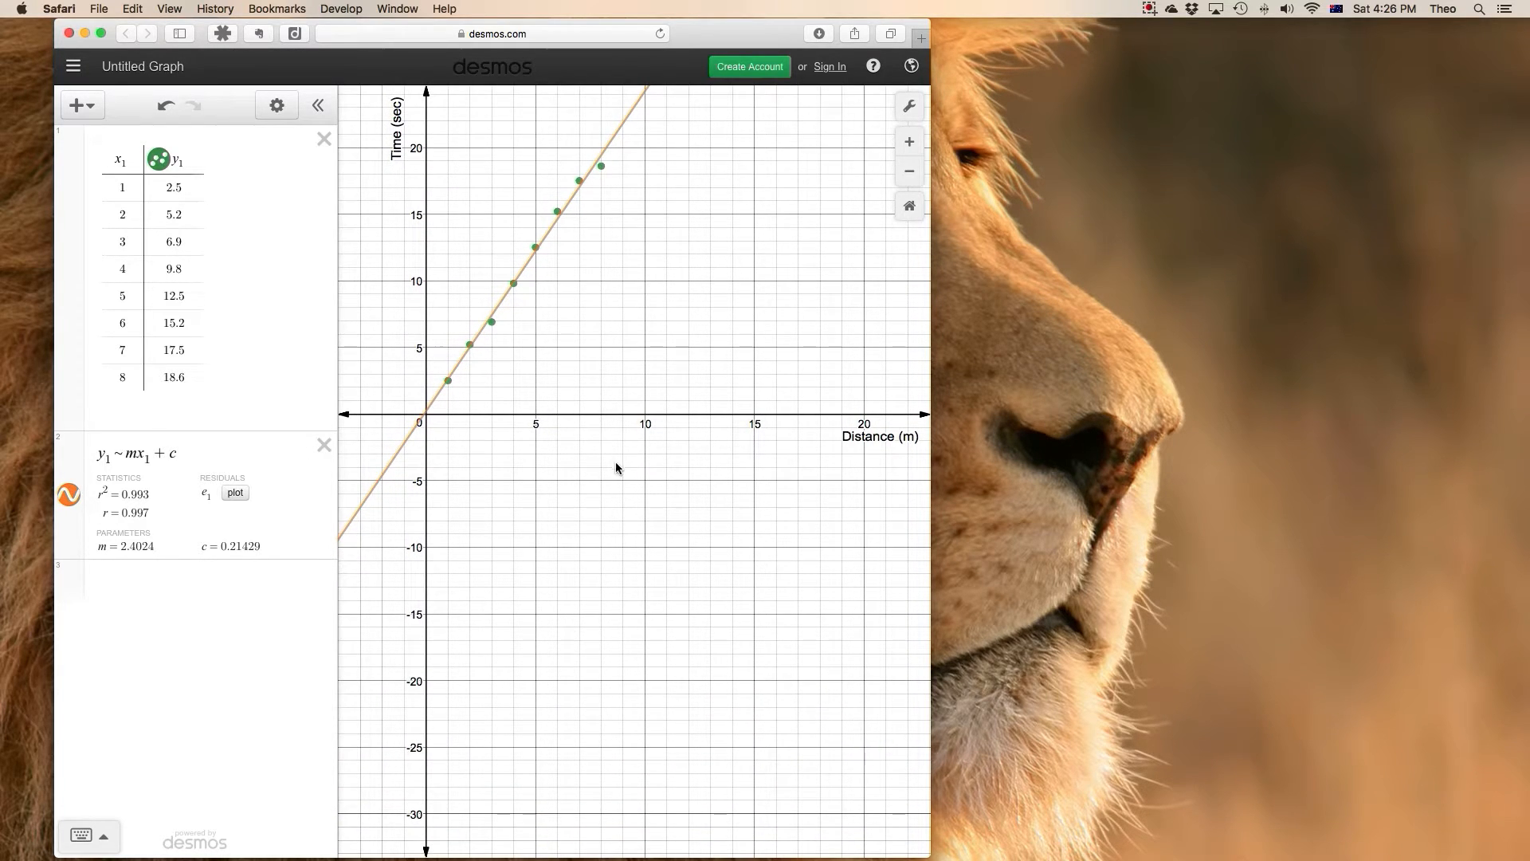
scroll(615, 462, "up", 5)
left_click_drag(614, 463, 758, 639)
scroll(690, 568, "up", 2)
scroll(686, 562, "down", 2)
left_click_drag(686, 561, 657, 572)
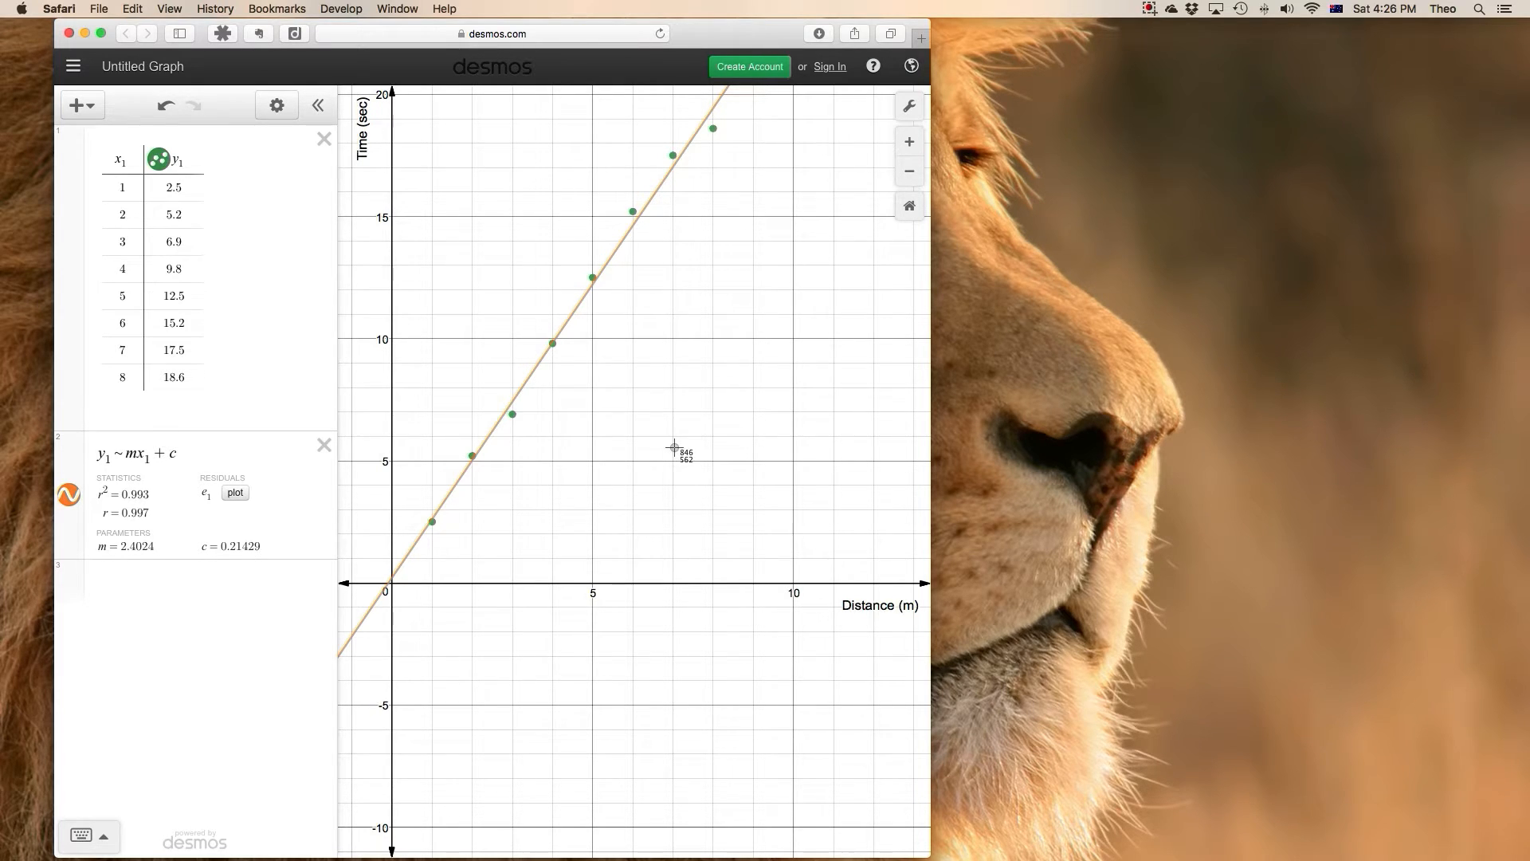
Capture the plotted area with both labelled axes as a screenshot and check the saved image in Preview
left_click_drag(349, 86, 928, 624)
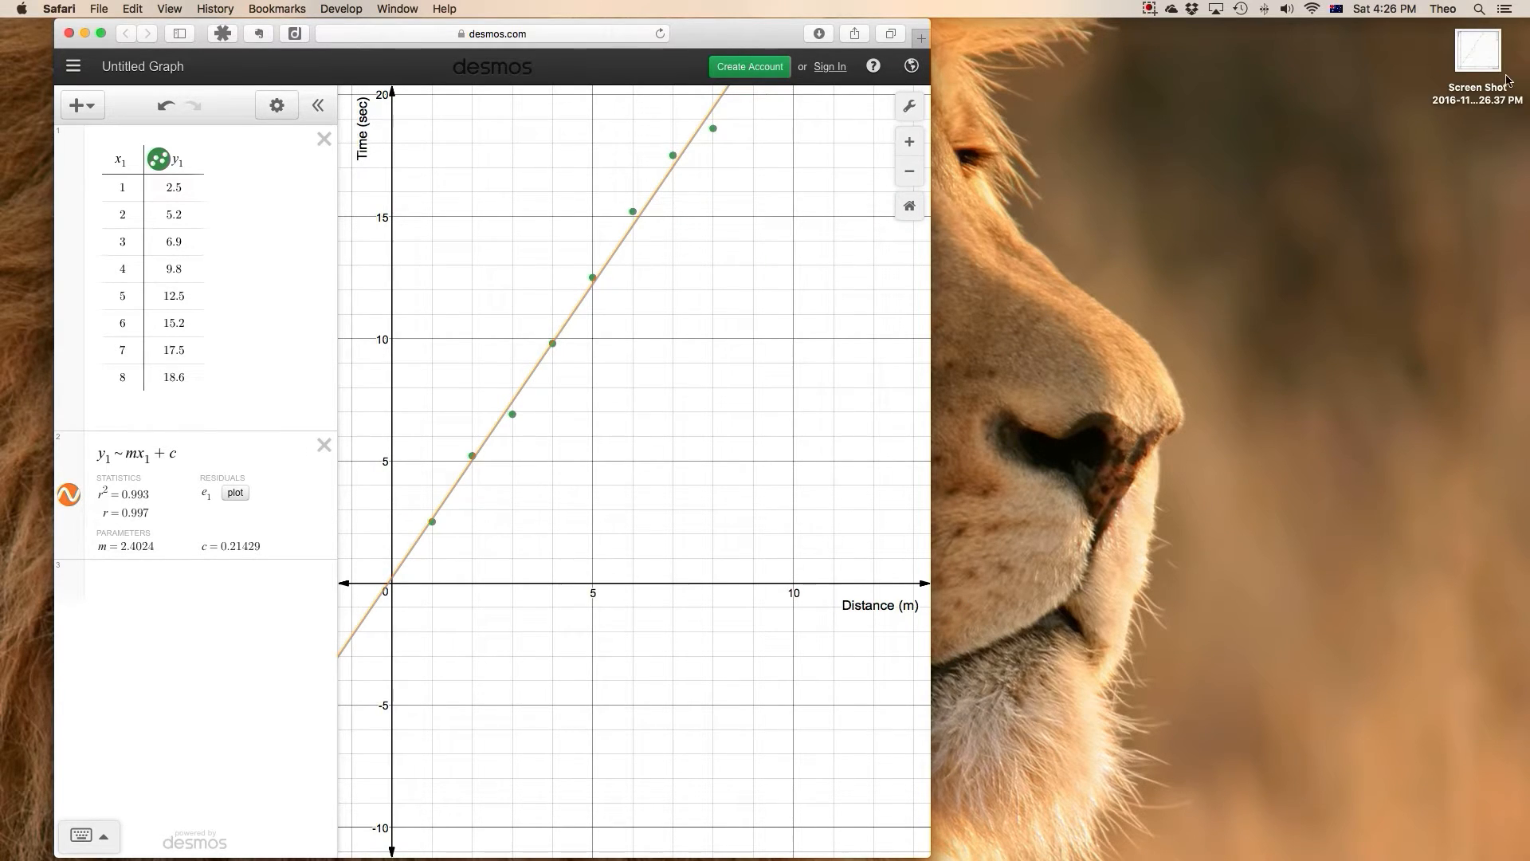
left_click(1480, 45)
double_click(1480, 45)
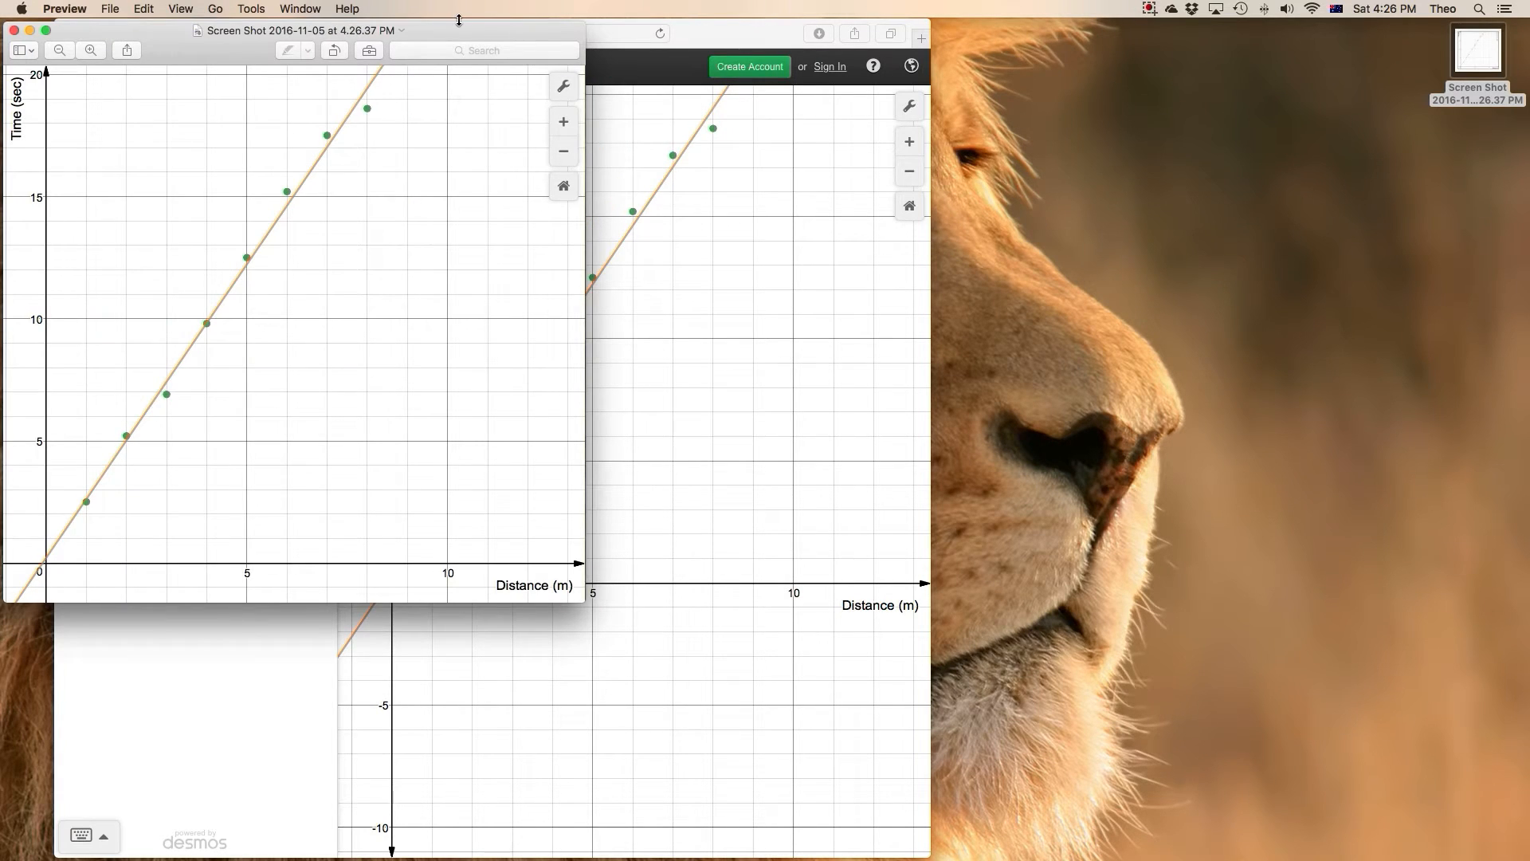
left_click_drag(454, 29, 837, 52)
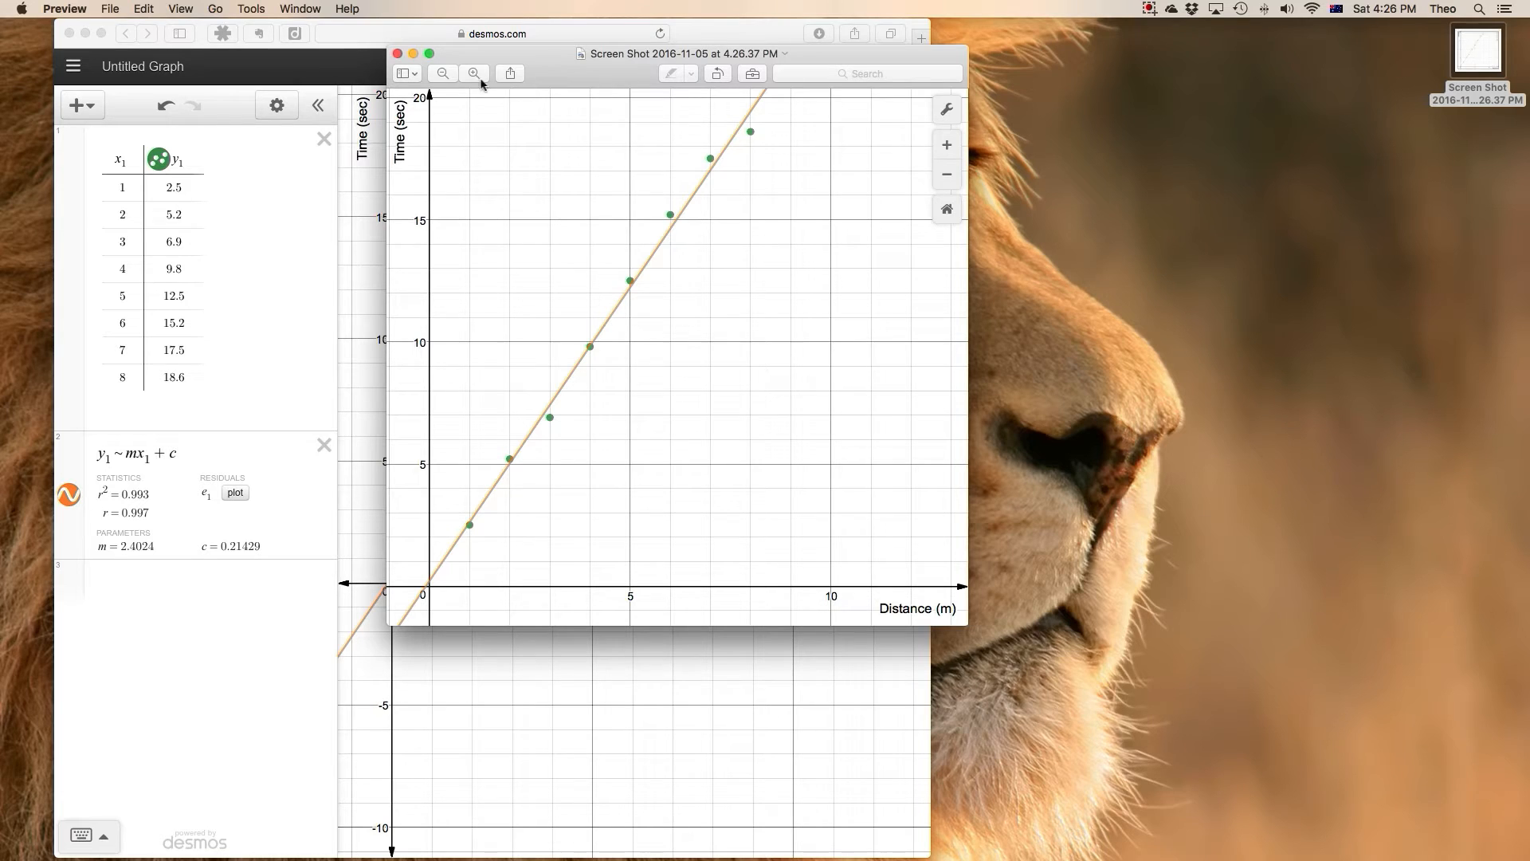
left_click(397, 54)
Create a blank document in Microsoft Word and insert the graph screenshot from the desktop into it
mouse_move(721, 821)
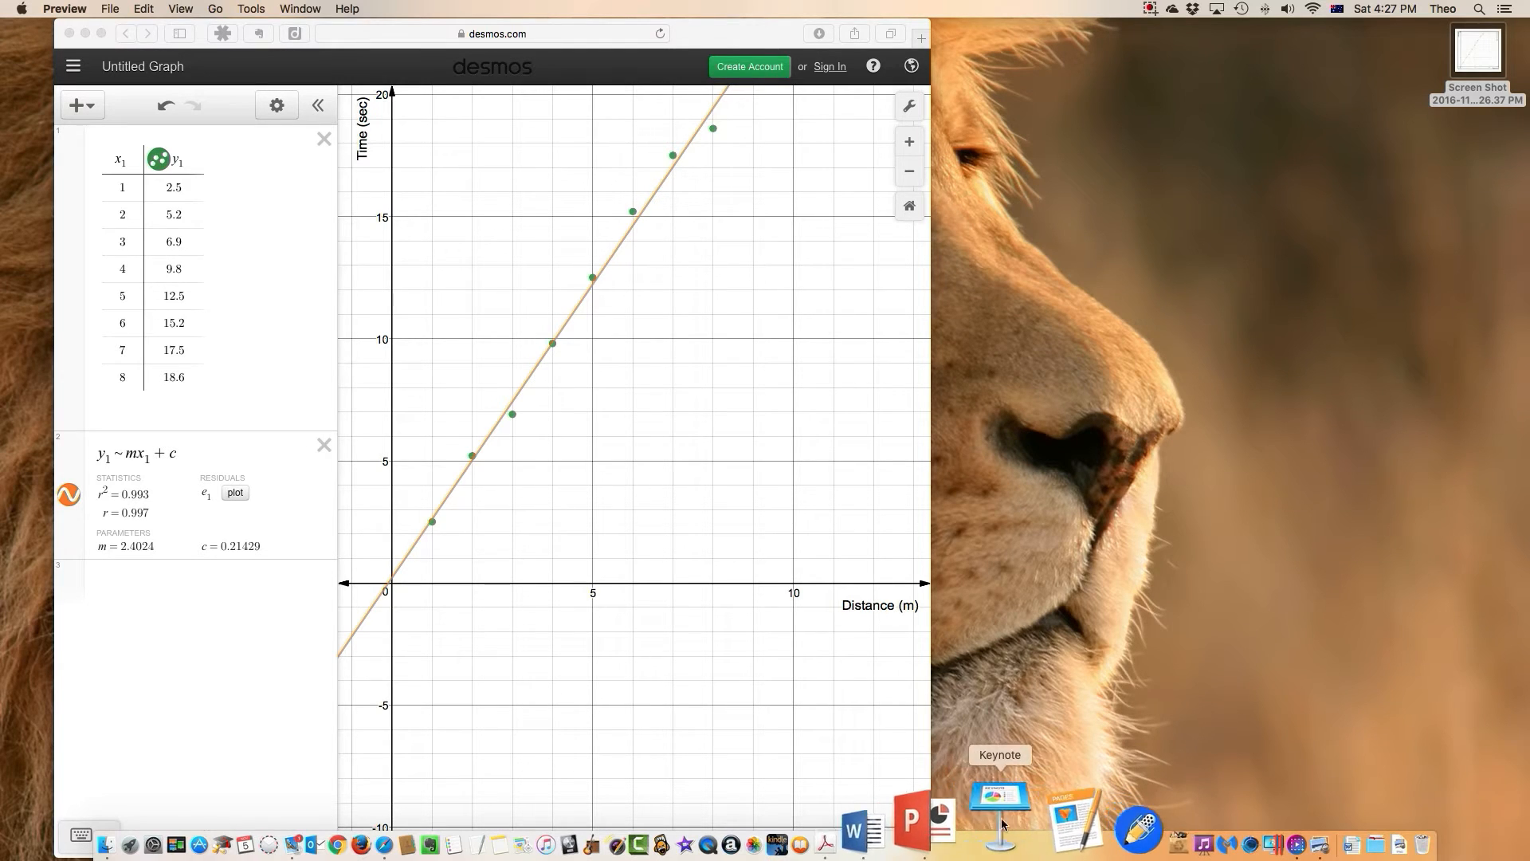
left_click(917, 833)
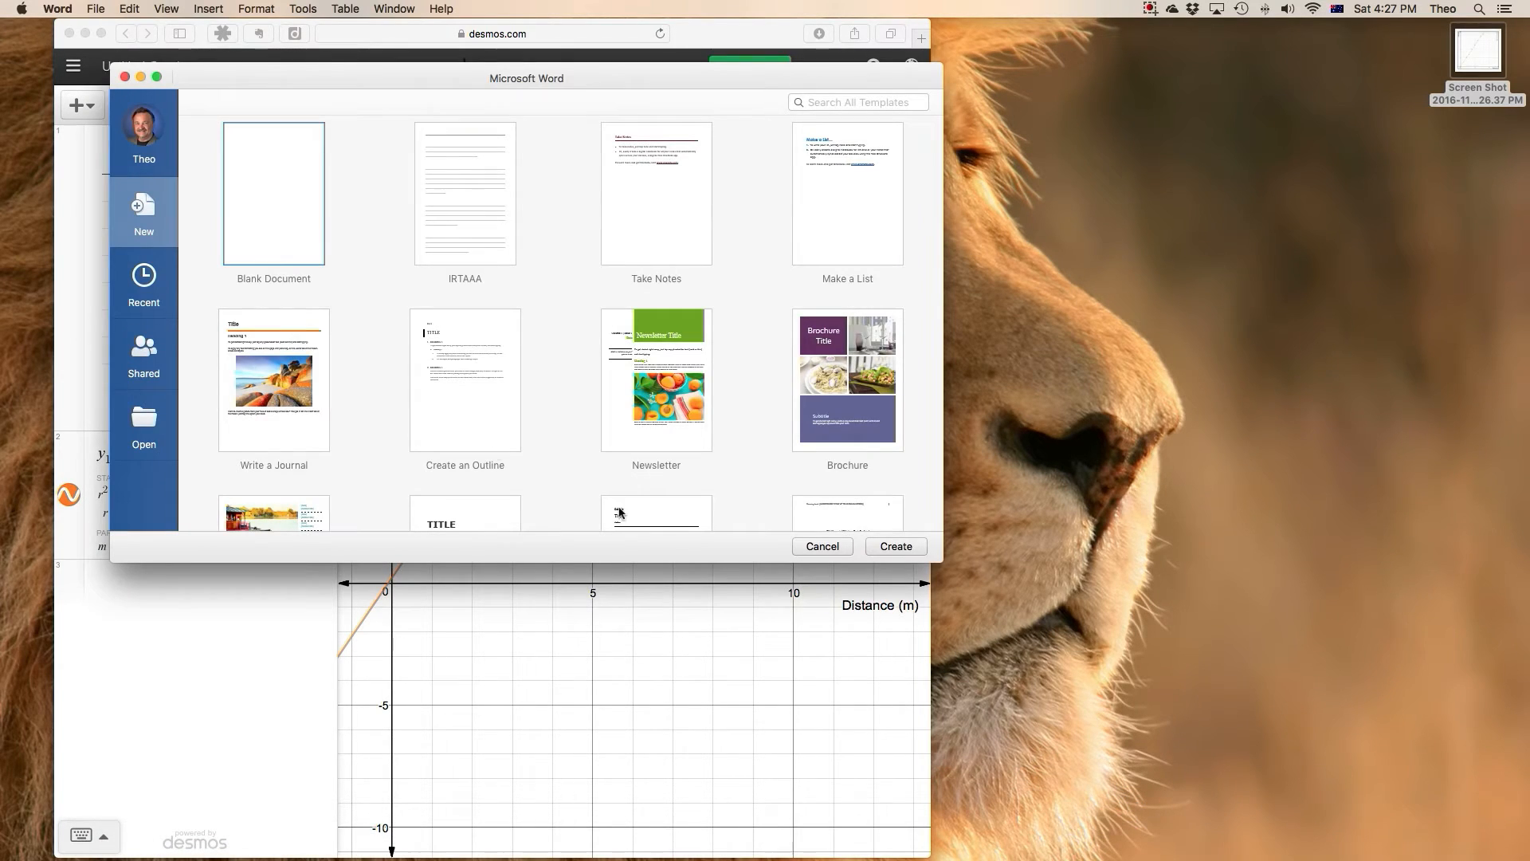
double_click(260, 198)
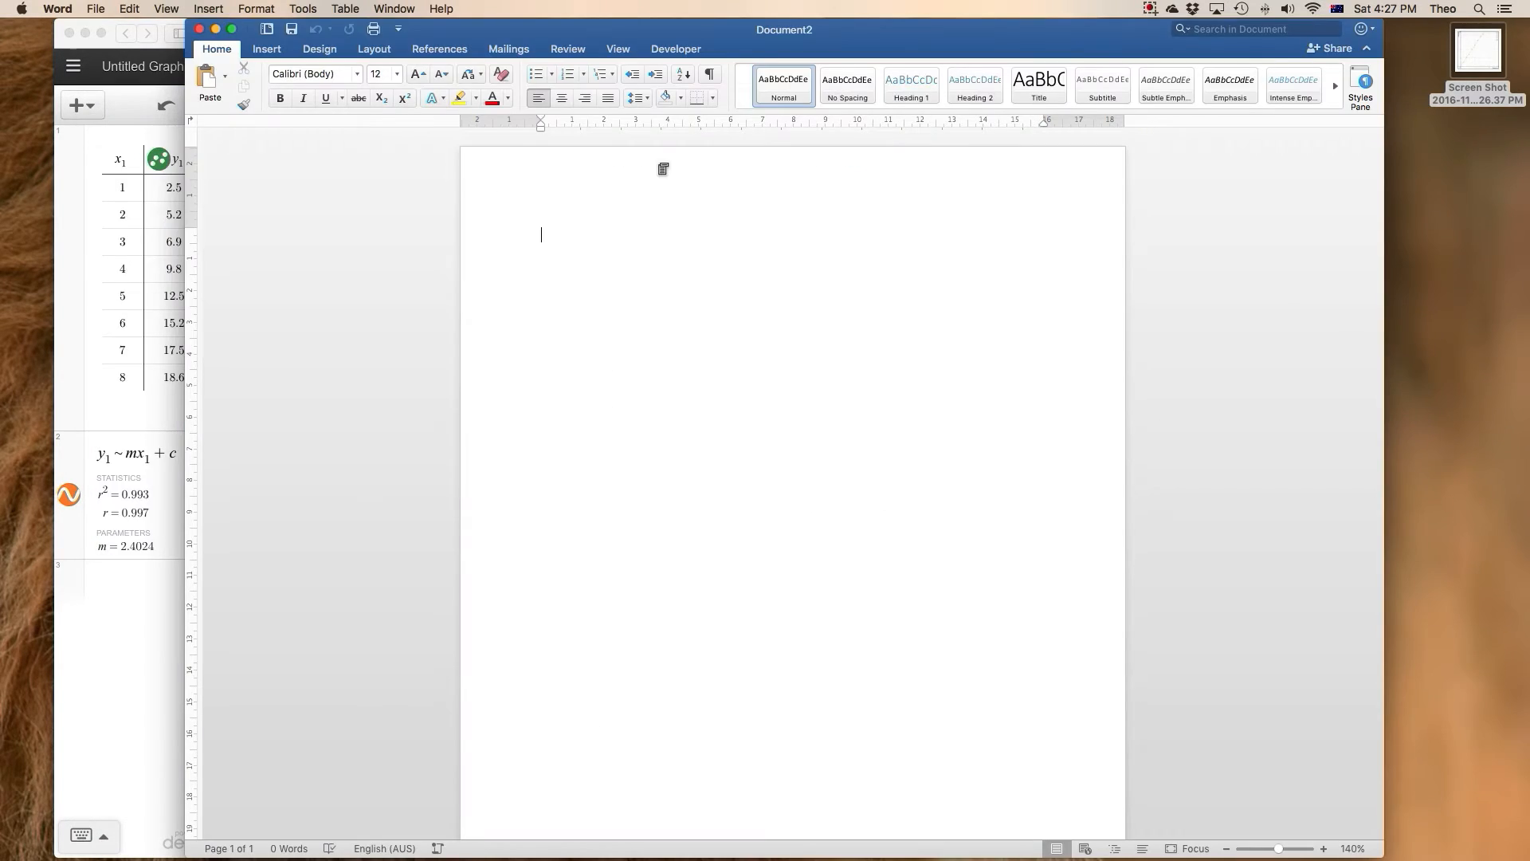
left_click_drag(1478, 49, 740, 297)
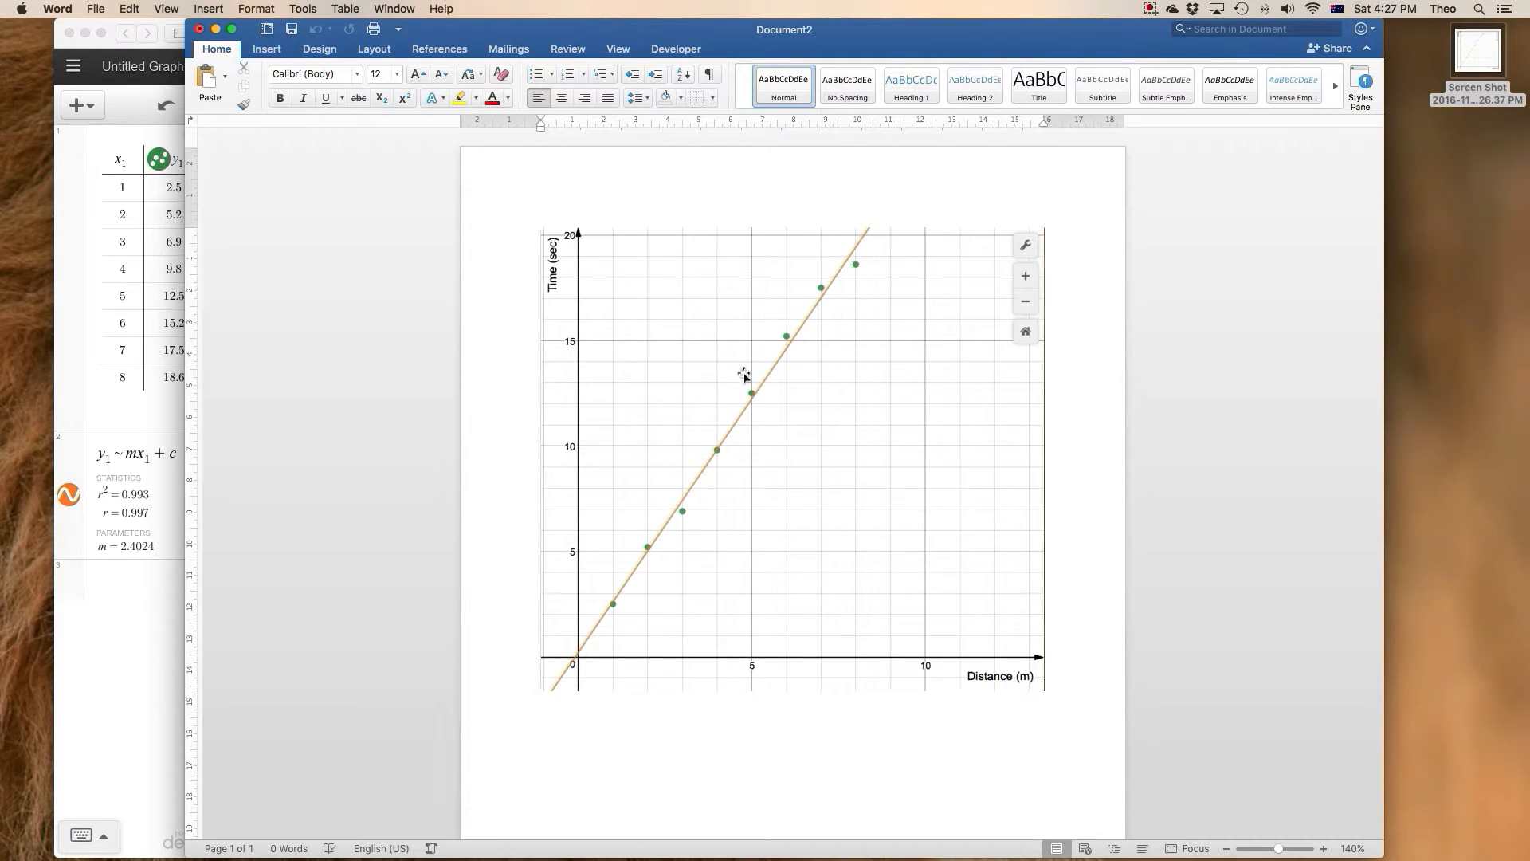
Add the title "Graph of Distance versus Time" on a new line above the graph image
left_click(719, 200)
left_click(534, 263)
key("Return")
left_click(595, 211)
type("G")
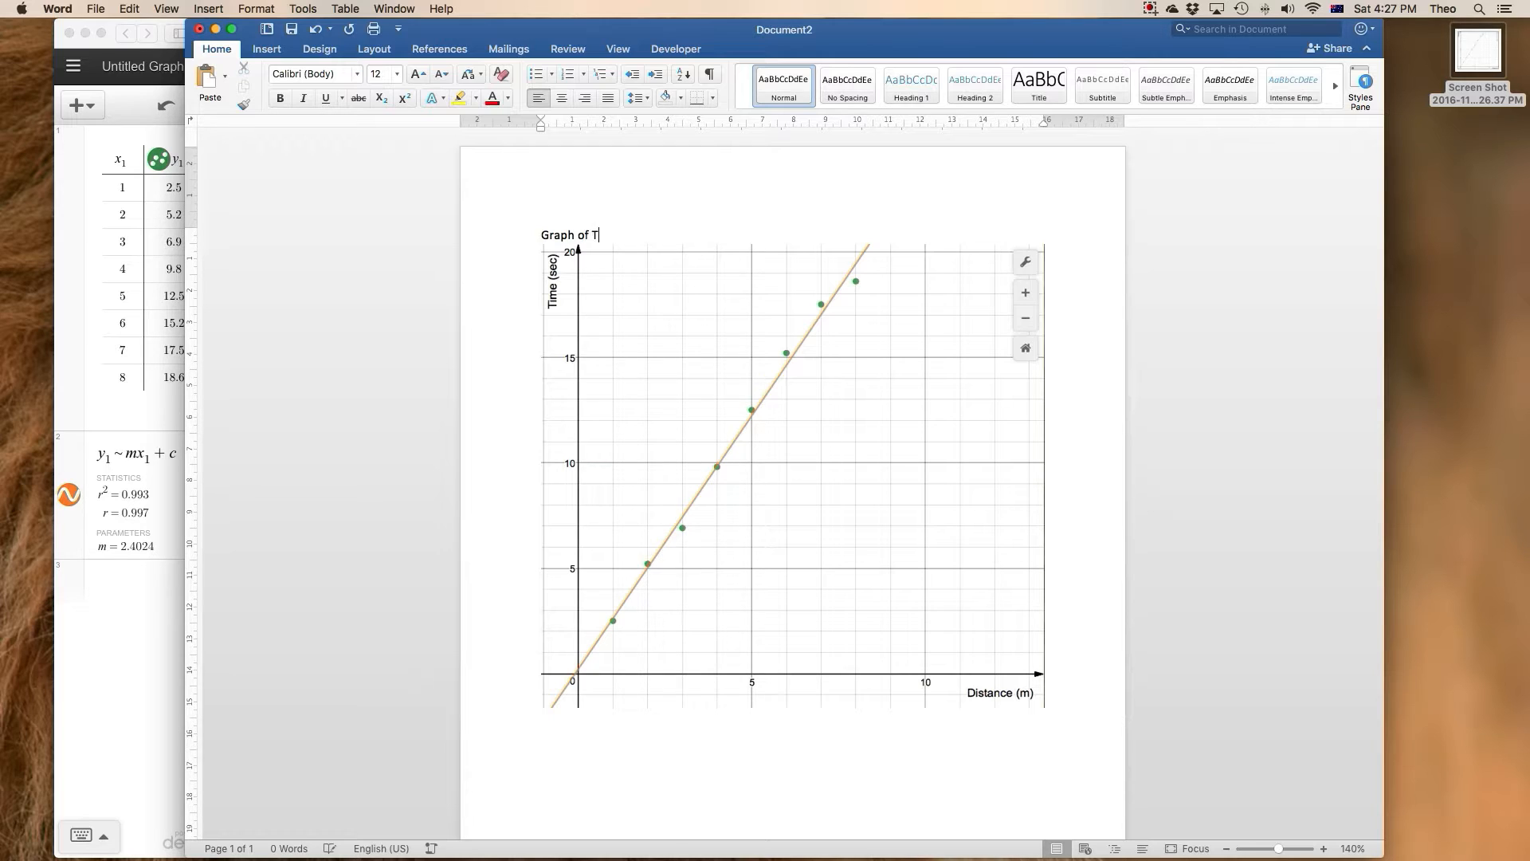
type("raph of Do")
type("stance versus Tim")
double_click(630, 227)
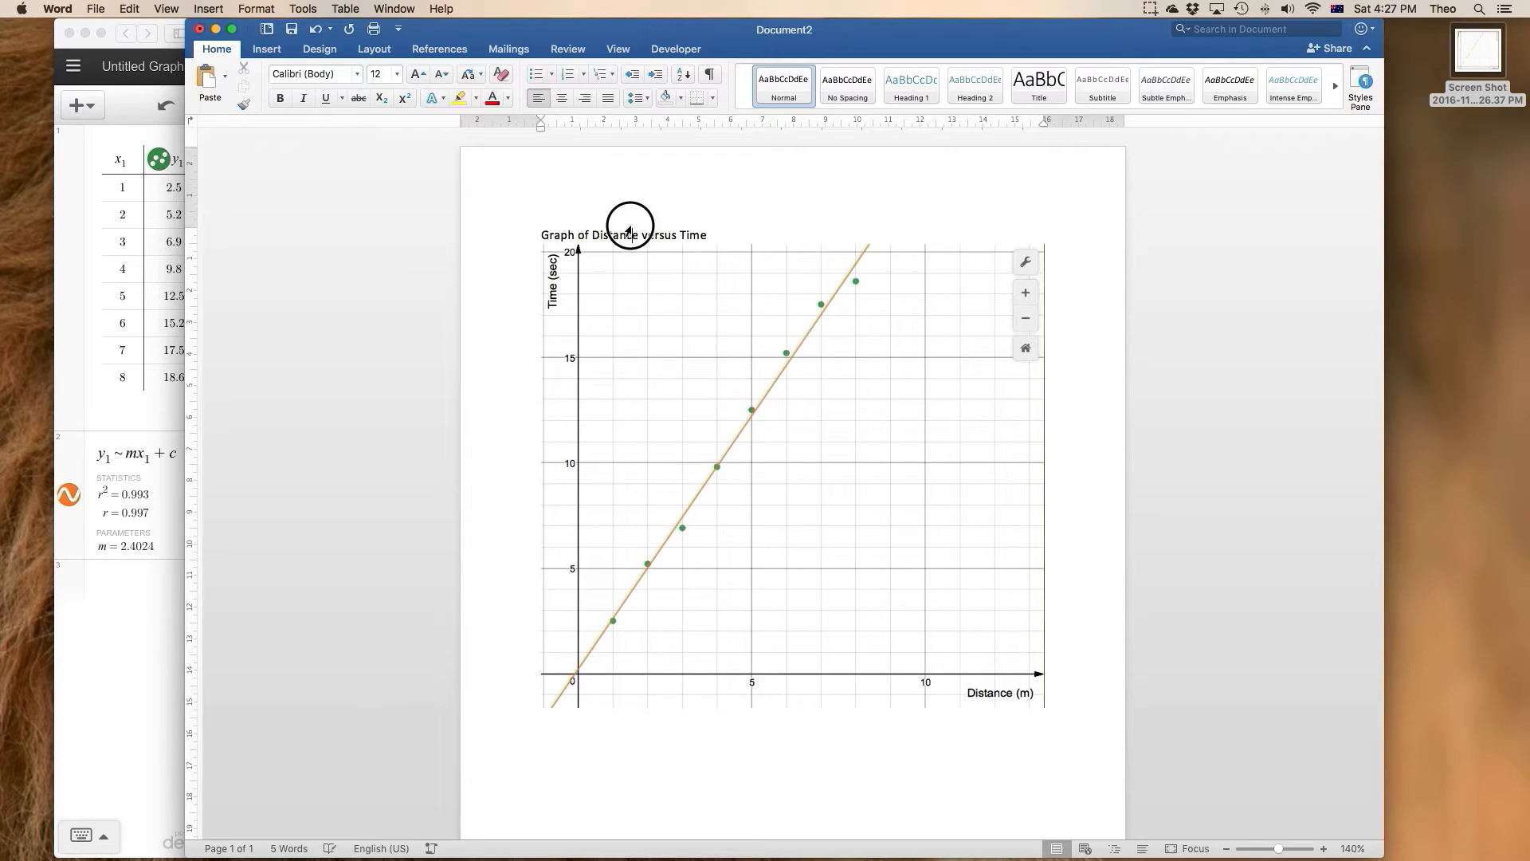
triple_click(701, 239)
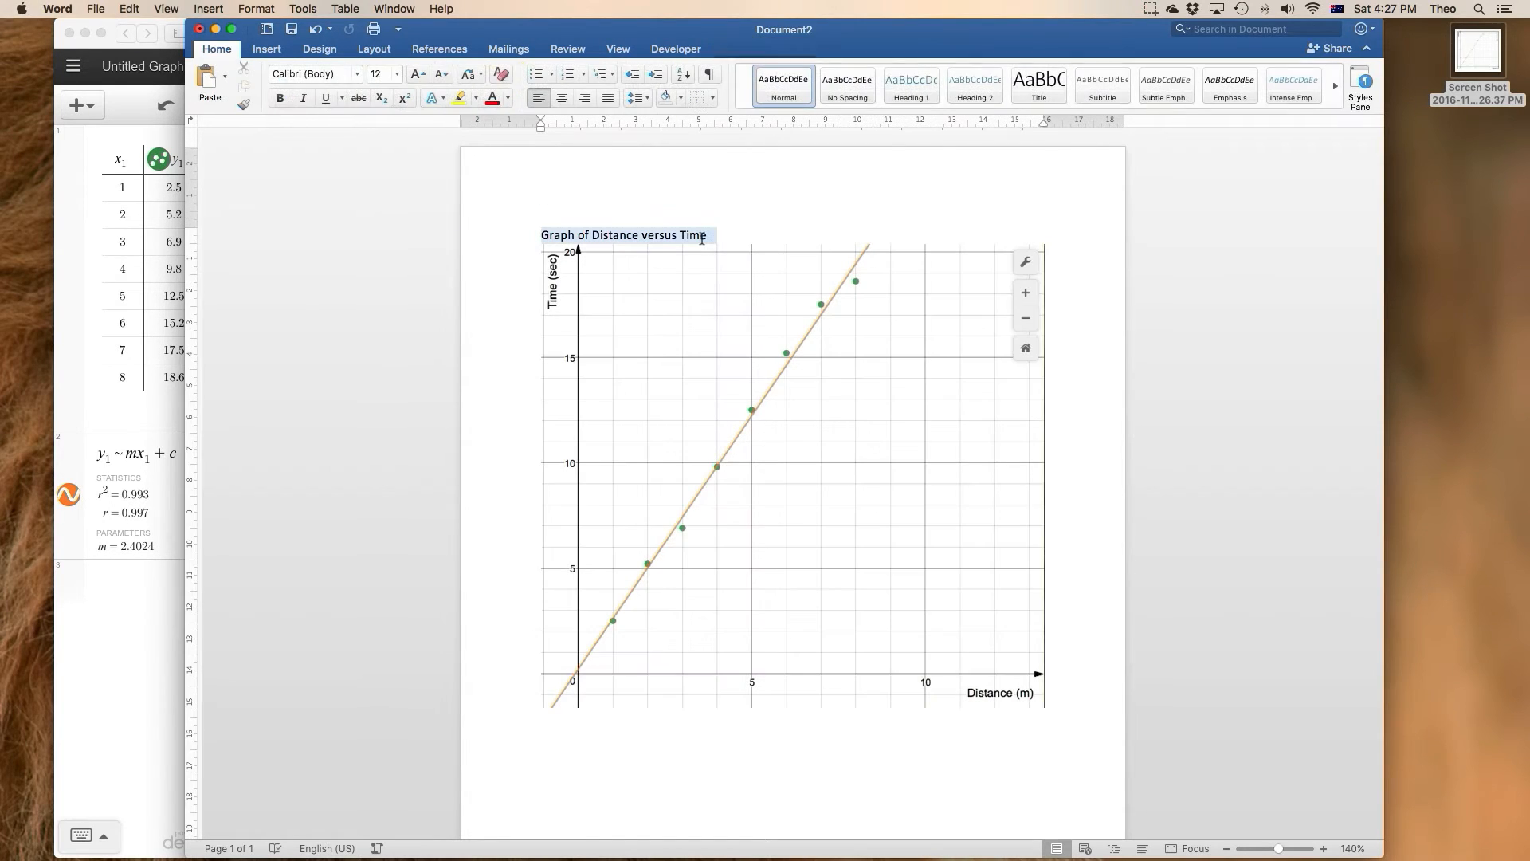
left_click(765, 225)
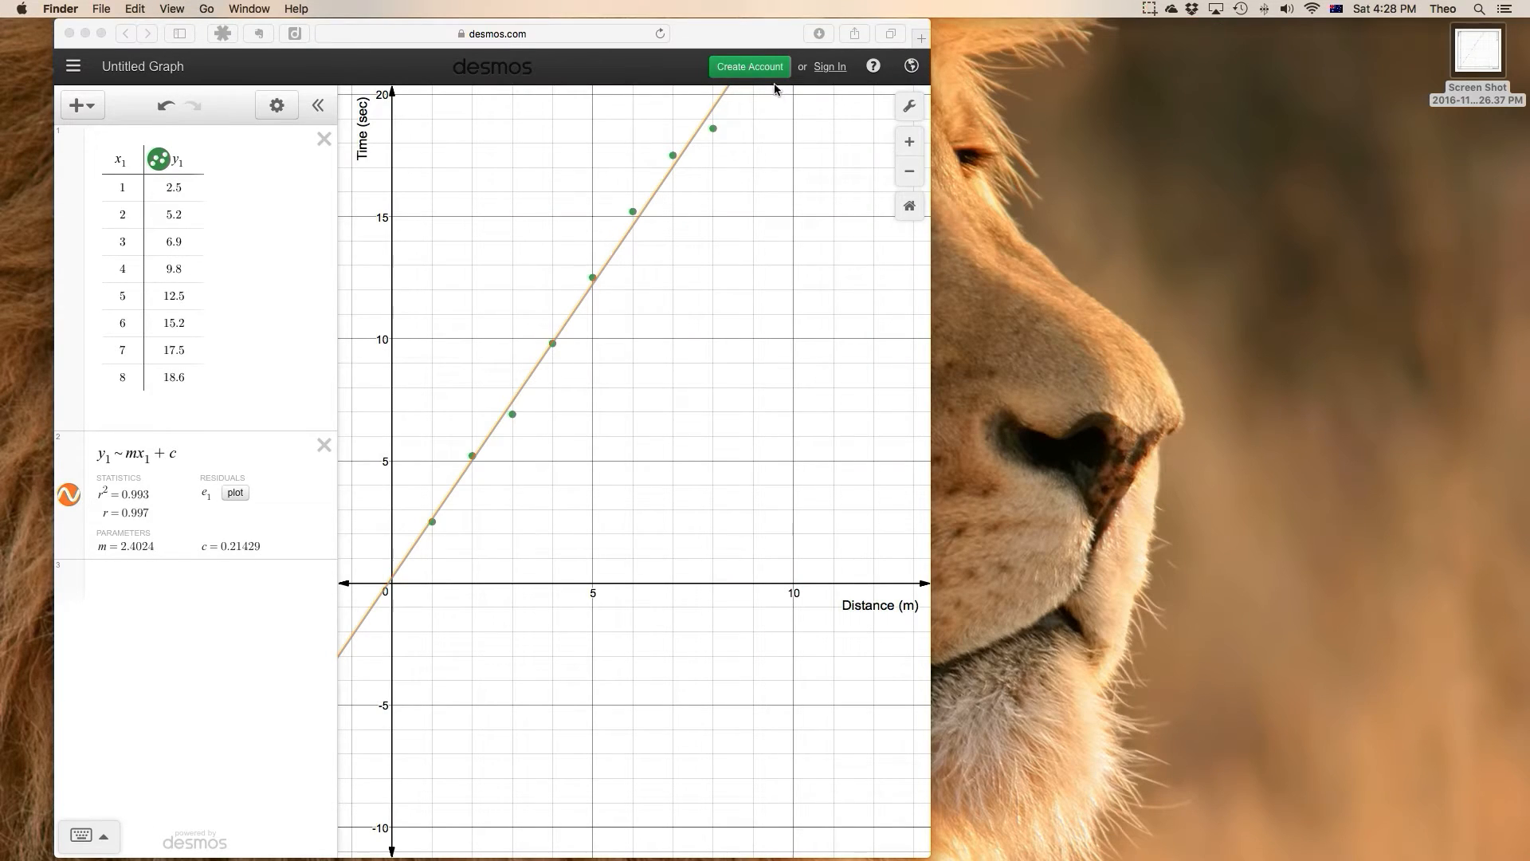
Capture the linear regression's equation, statistics and parameters as a screenshot from the full-screen graph page, and return to the windowed view
left_click(105, 35)
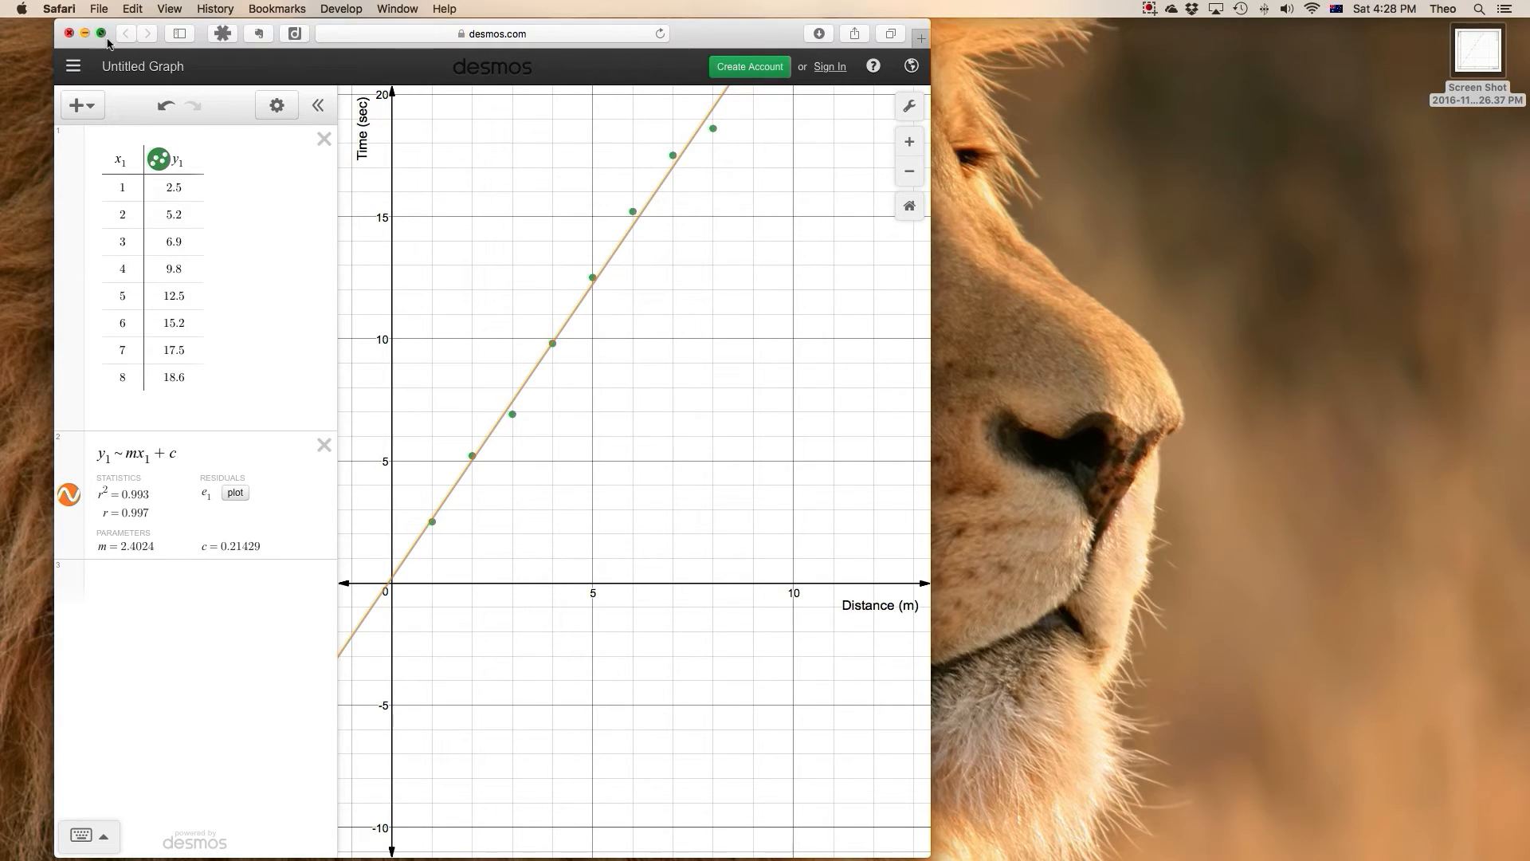
left_click(104, 36)
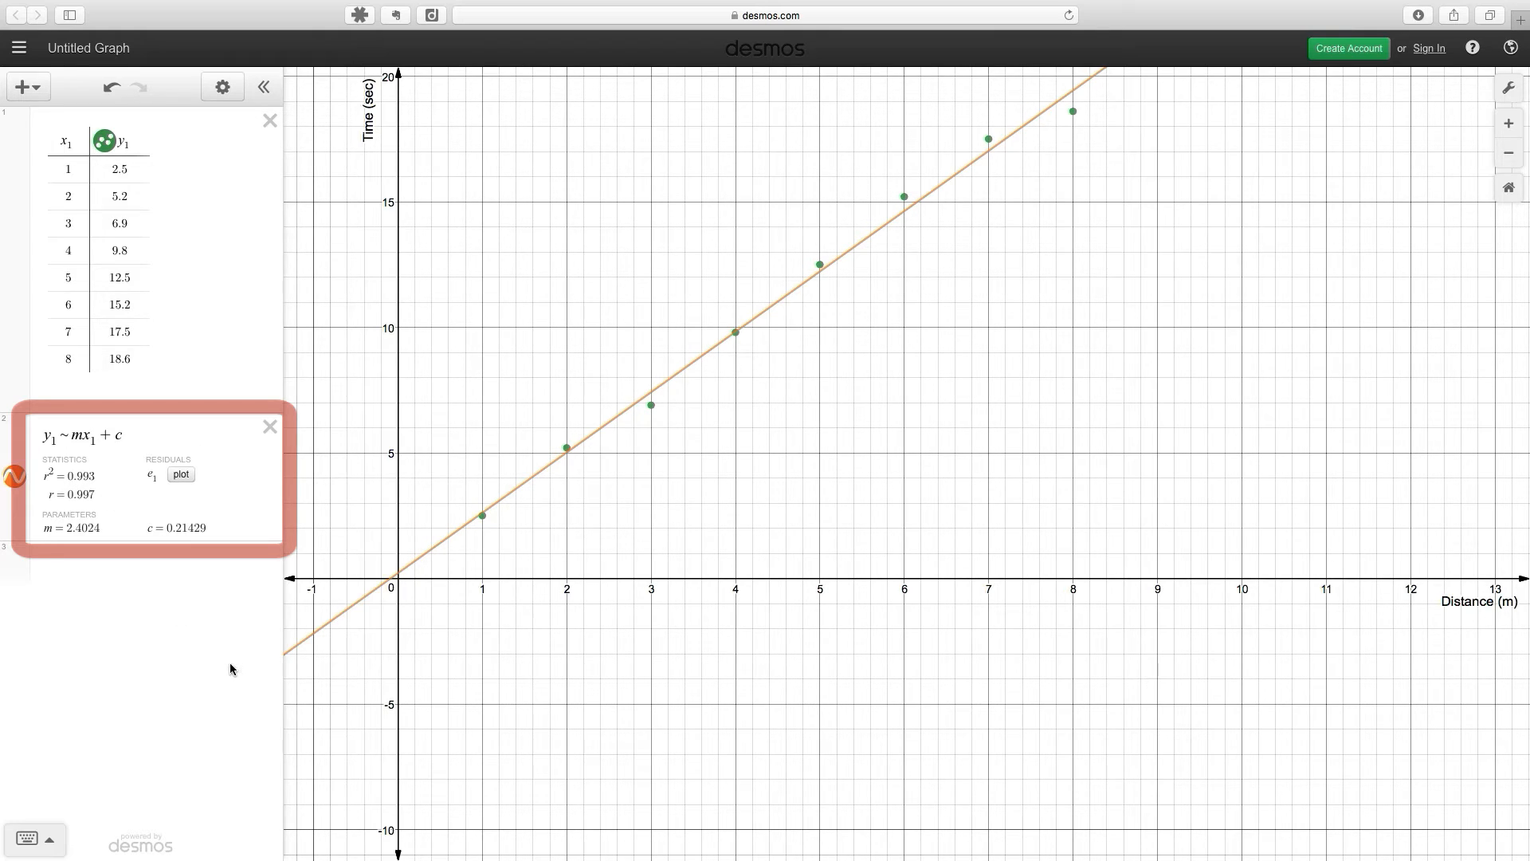
key("super+shift+4")
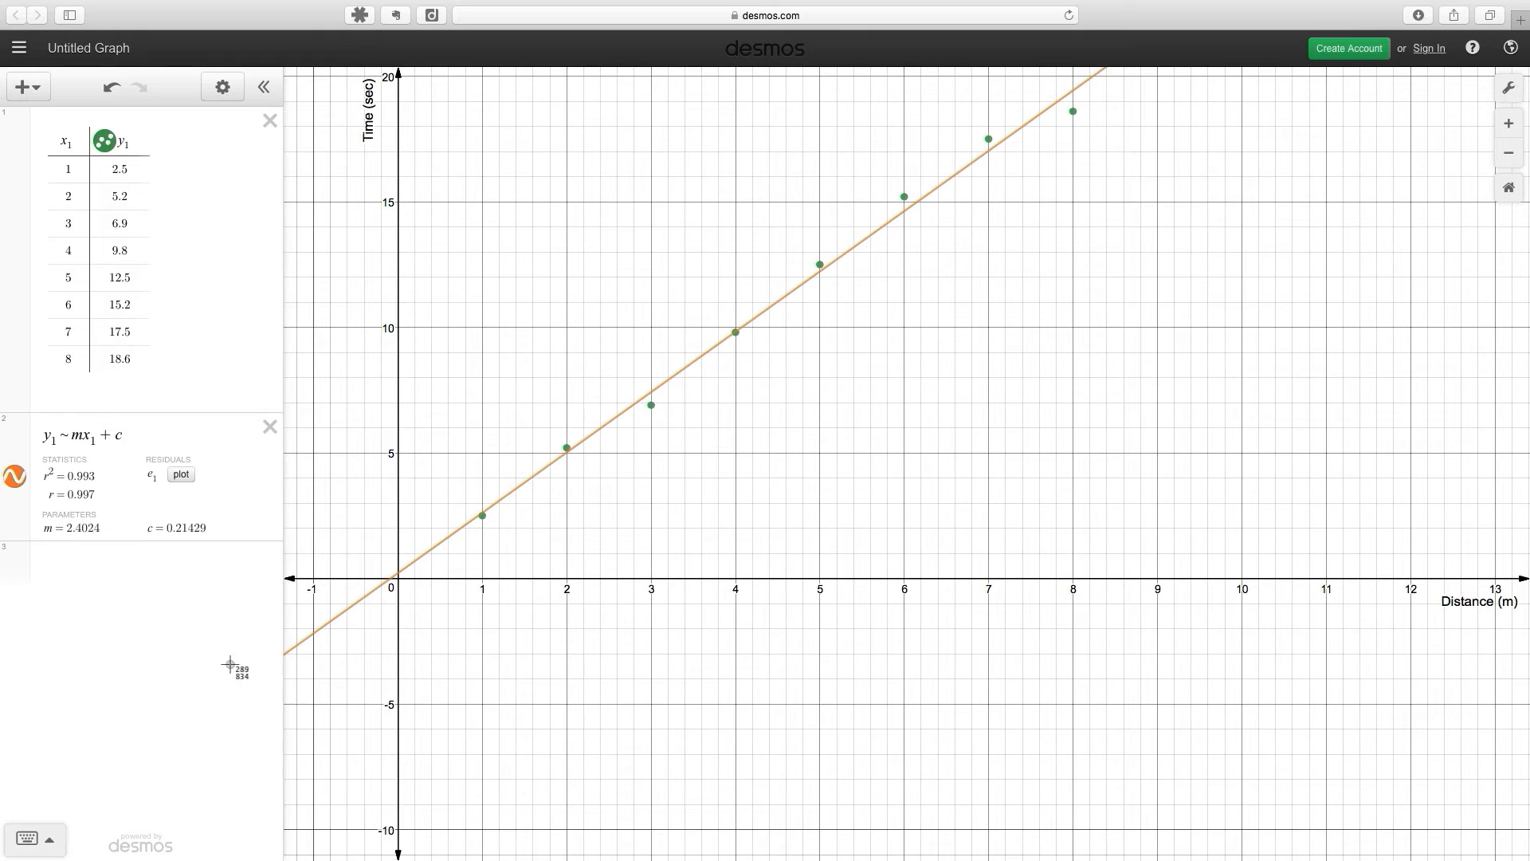
left_click_drag(36, 421, 218, 540)
mouse_move(83, 4)
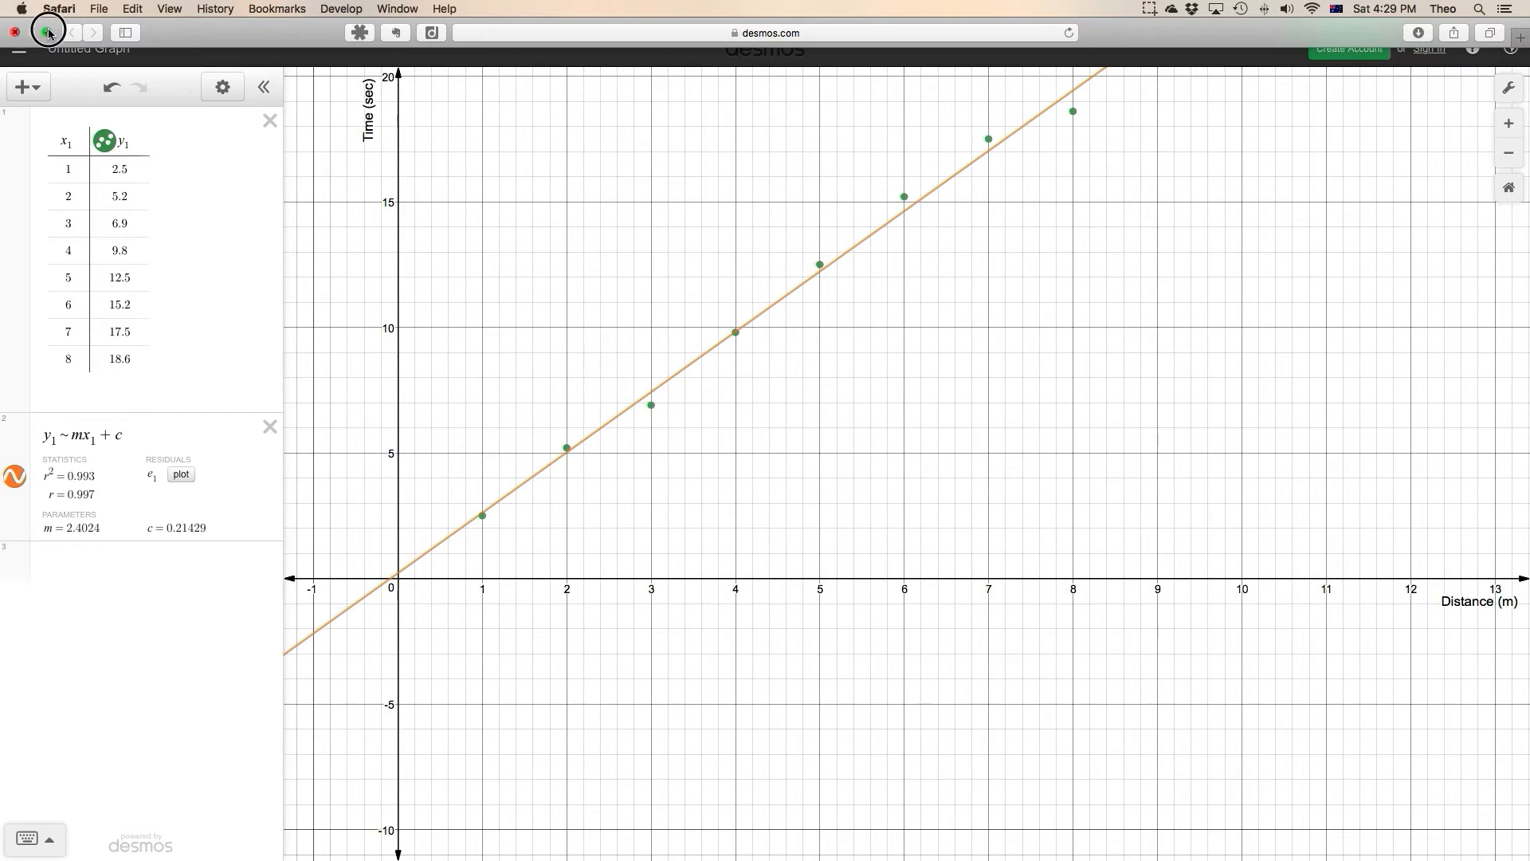
left_click(47, 32)
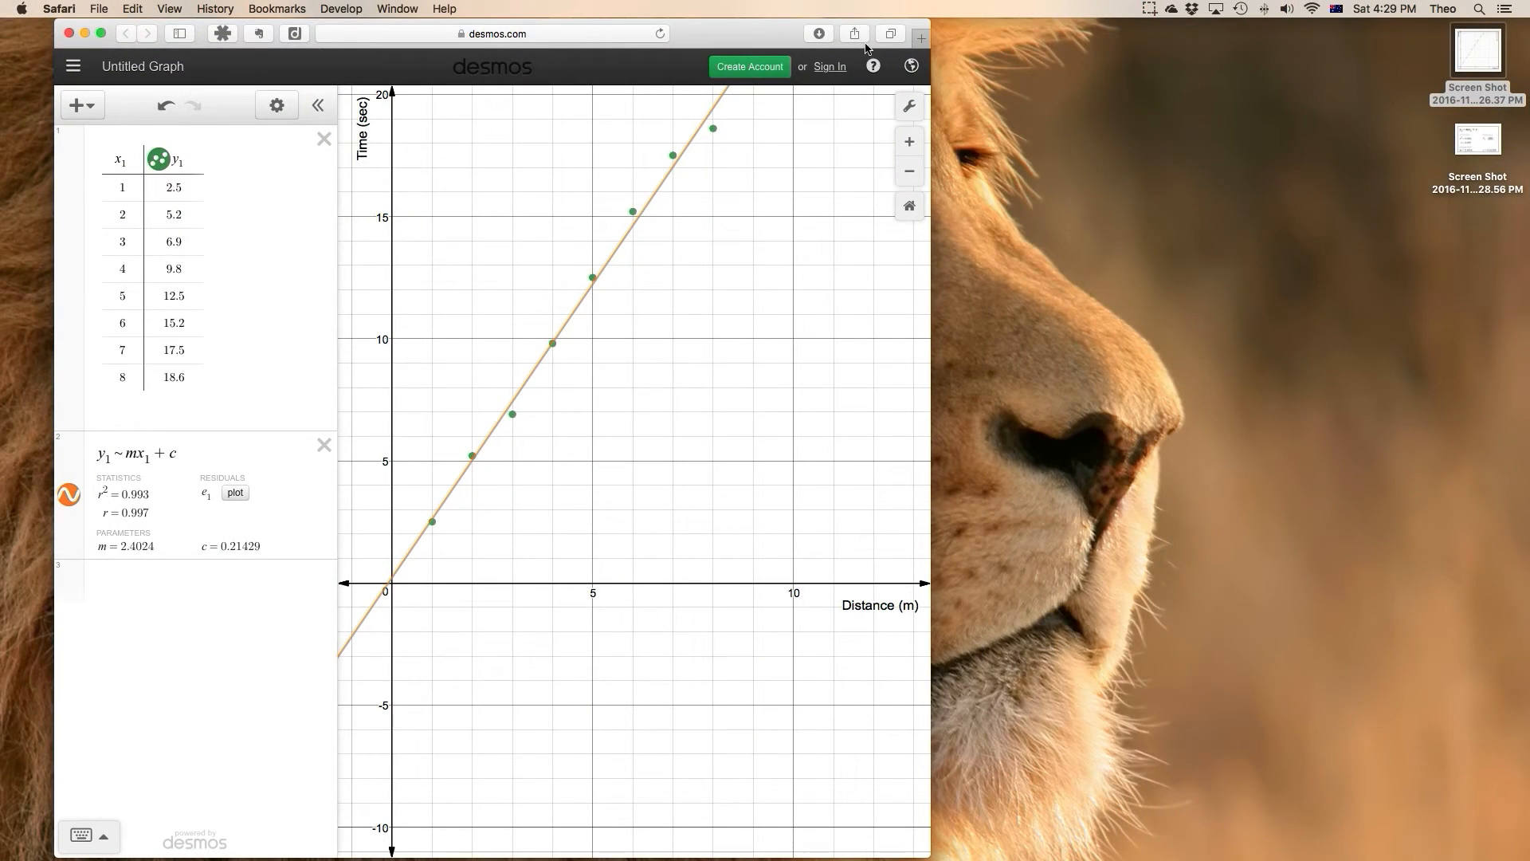
Check the new screenshot of the regression statistics in Preview and close it
left_click_drag(735, 29, 975, 29)
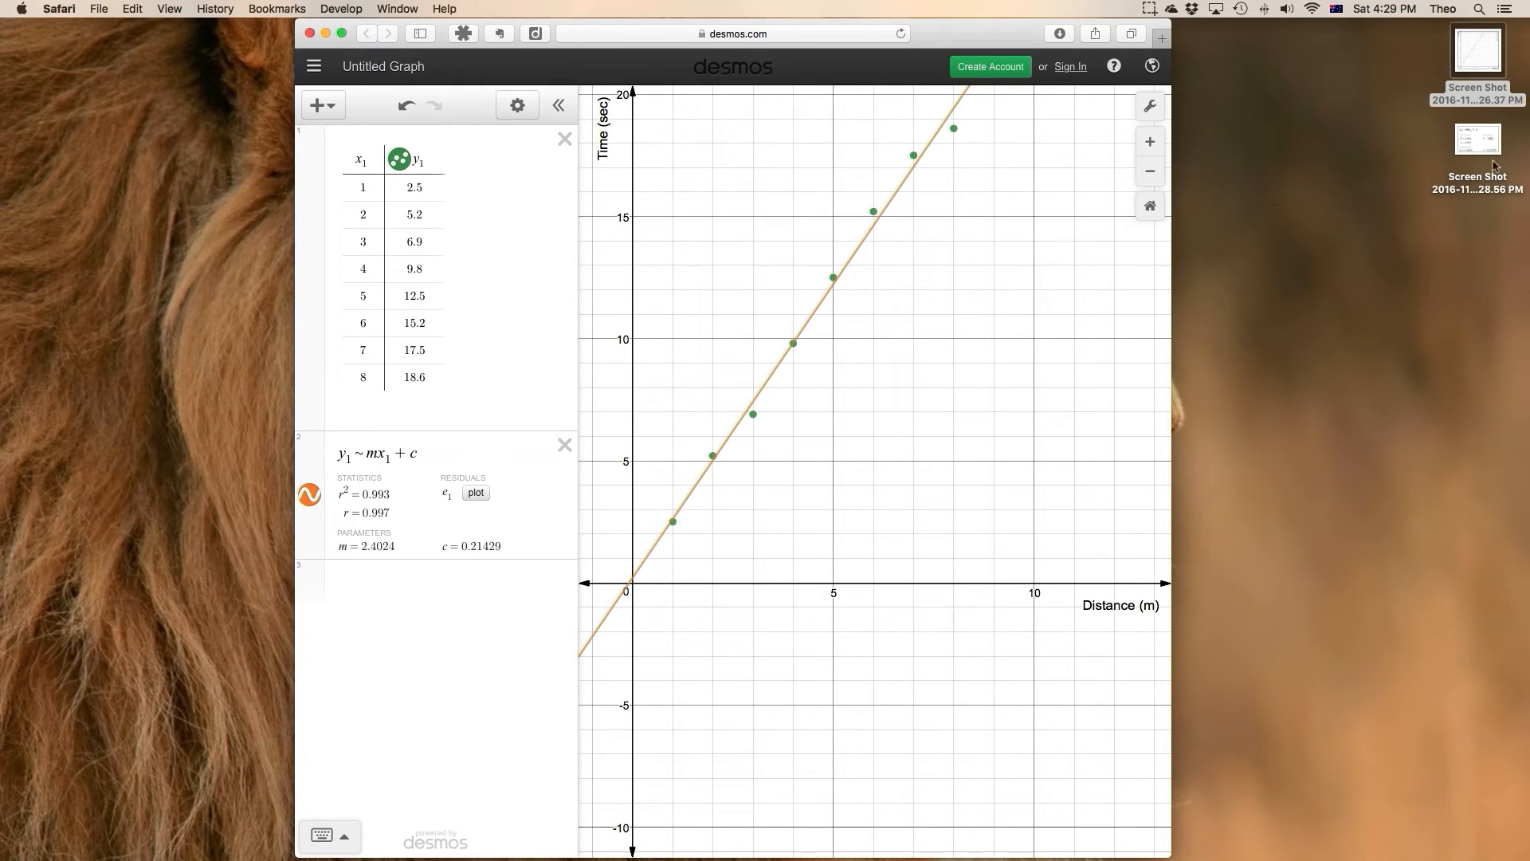
left_click(1472, 145)
double_click(1473, 145)
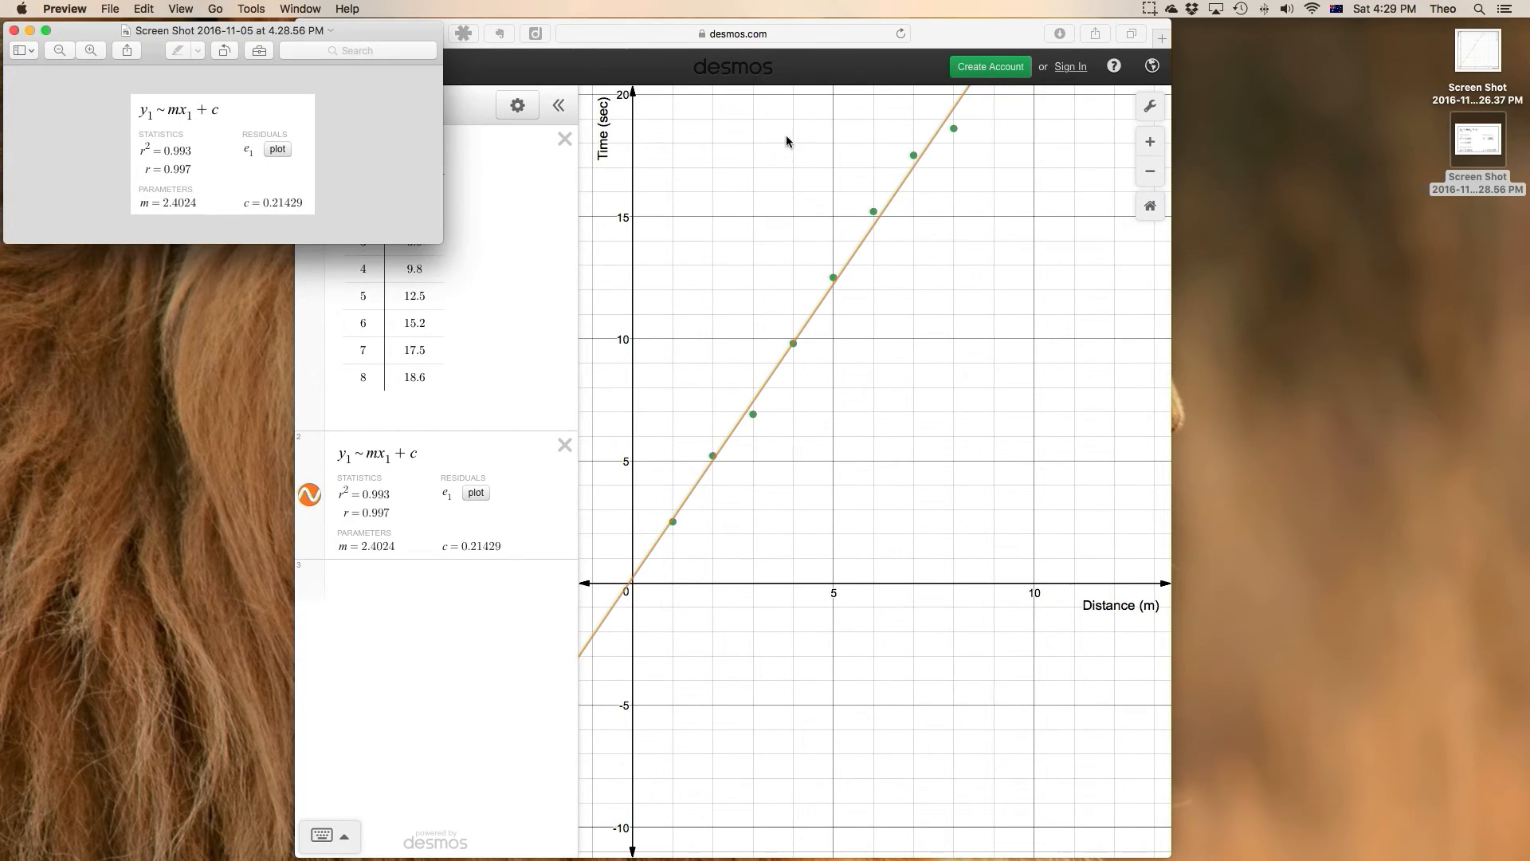
left_click_drag(360, 17, 1002, 178)
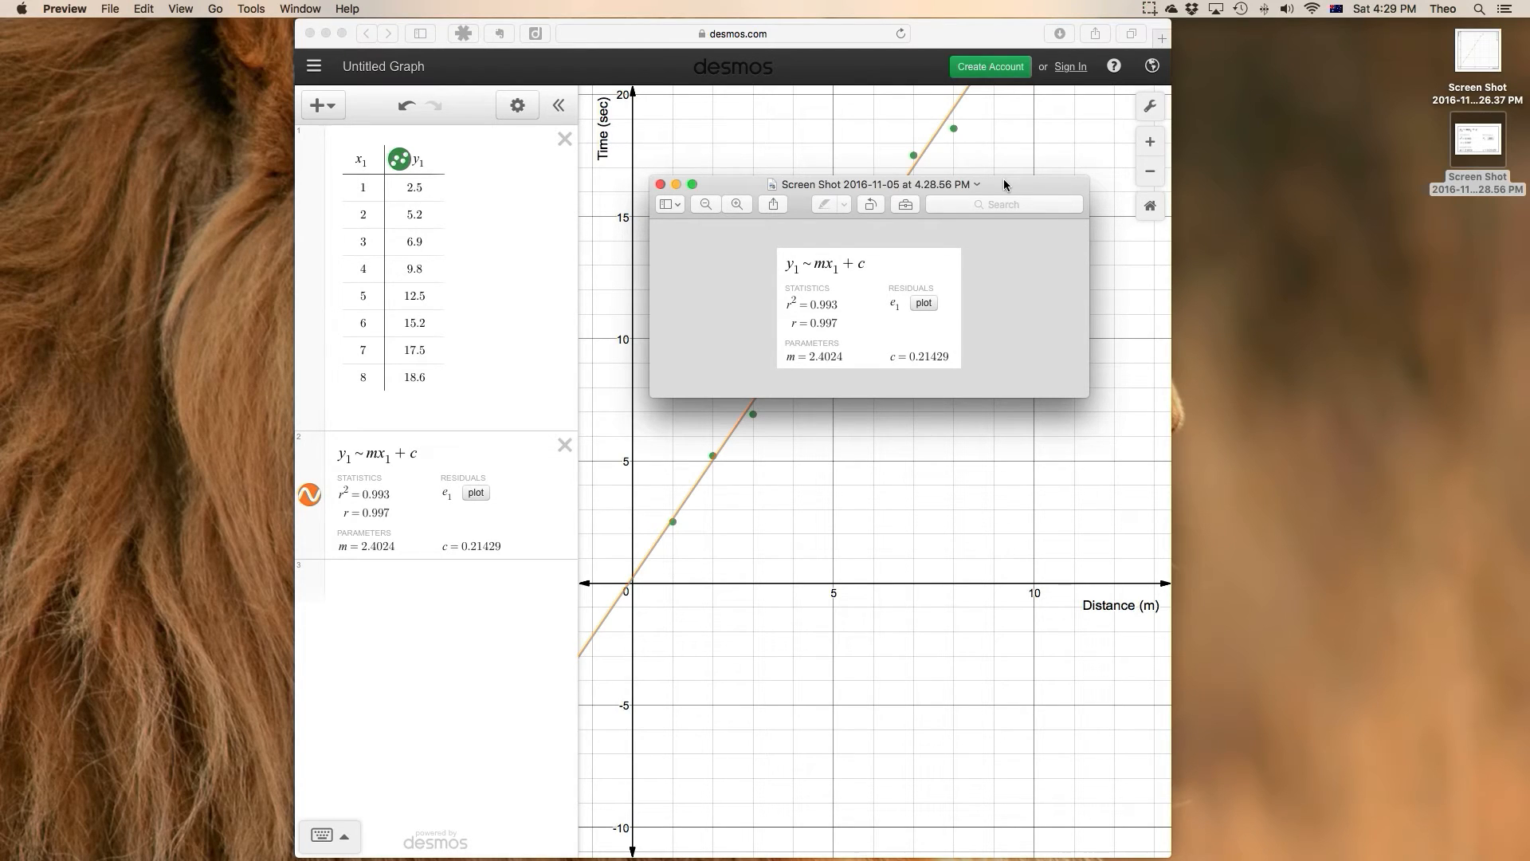
left_click(661, 184)
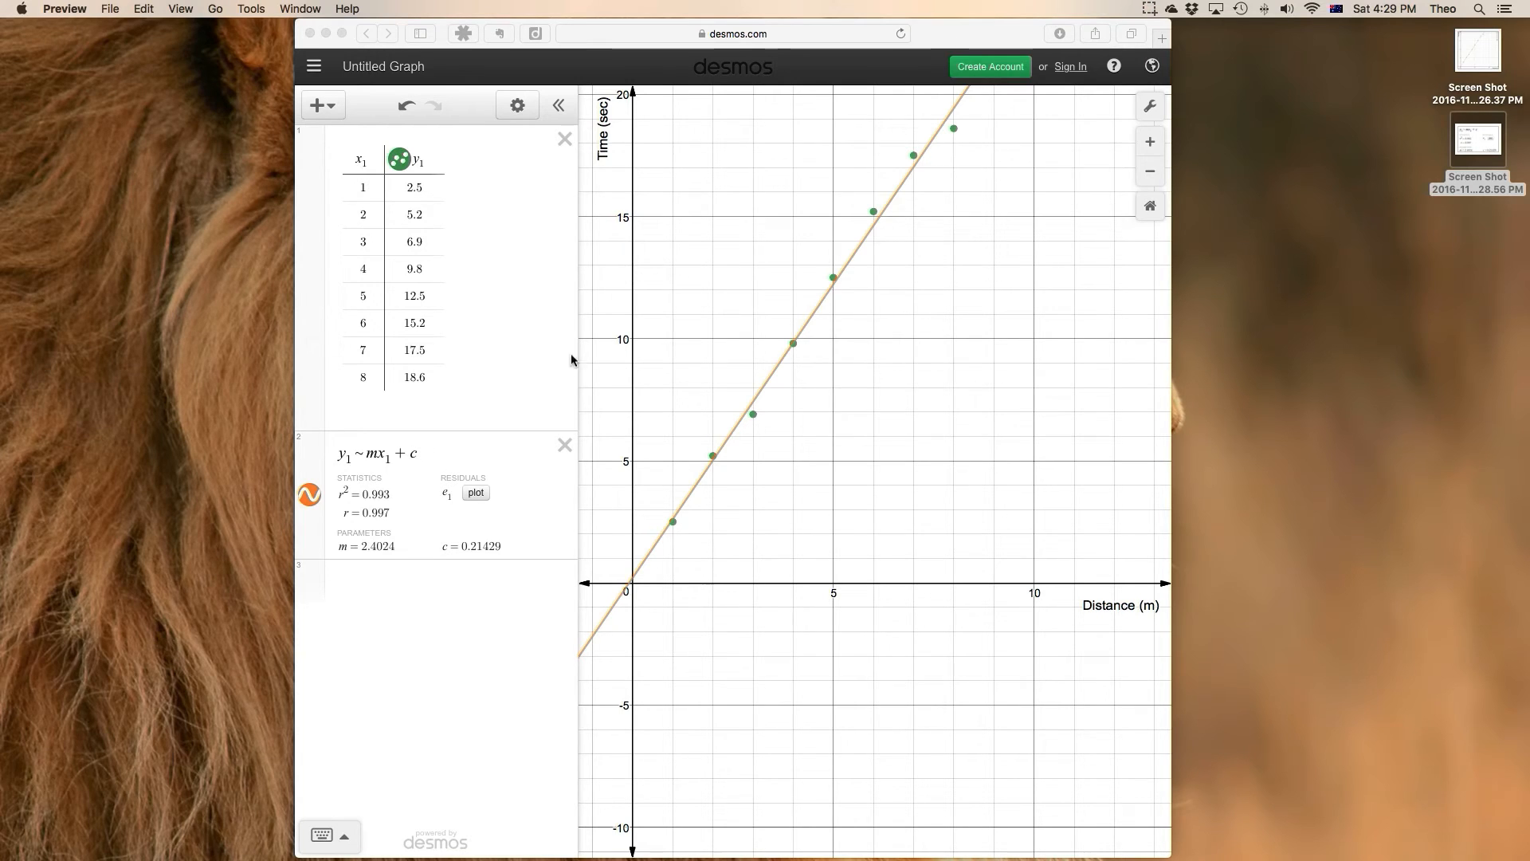
Hide the linear regression line and add an empty expression above the data table
left_click(549, 458)
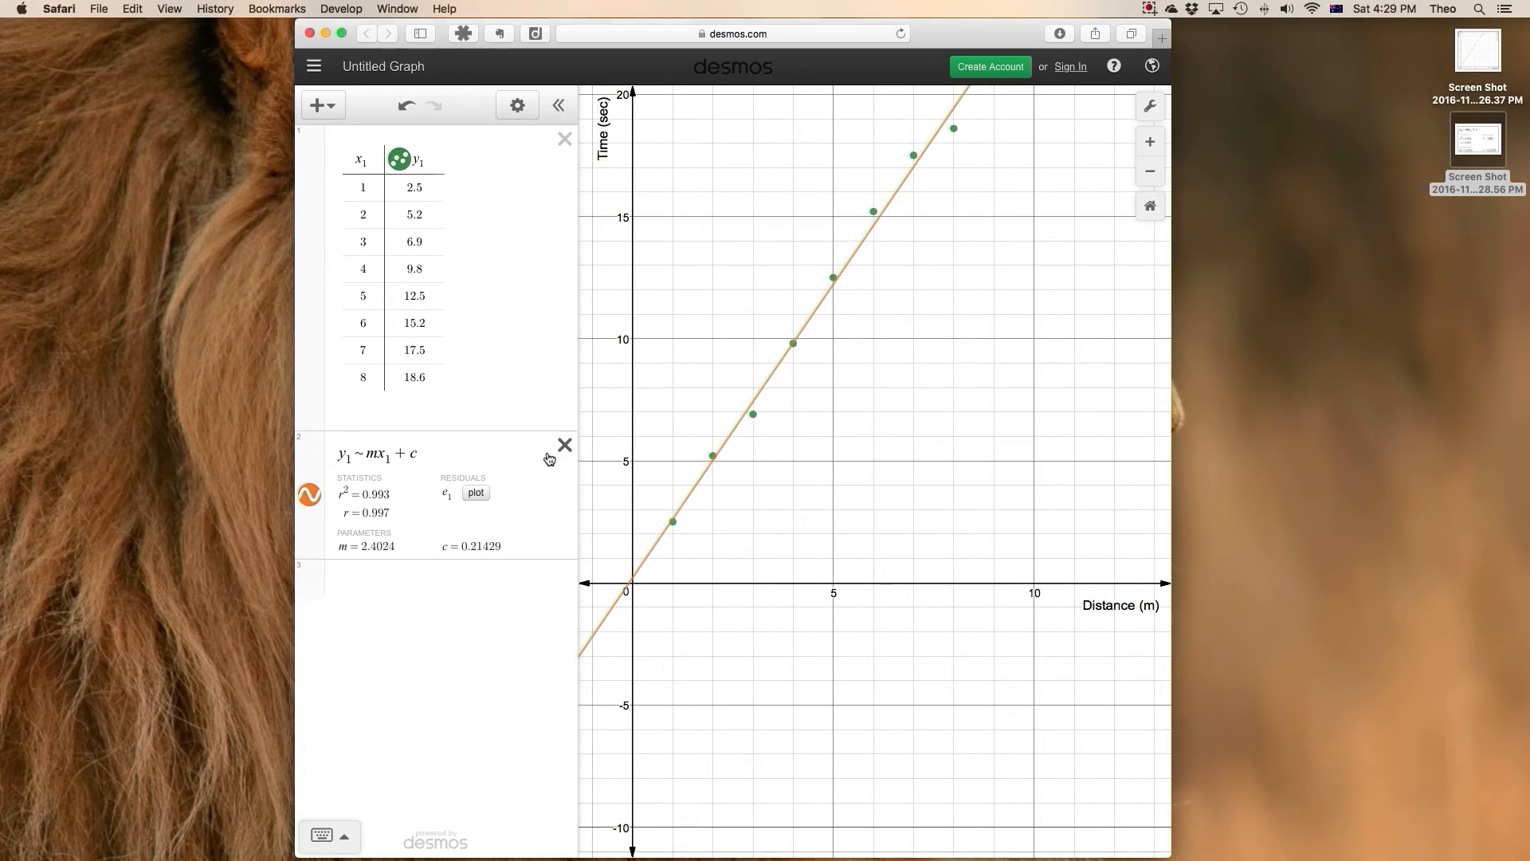
left_click(309, 494)
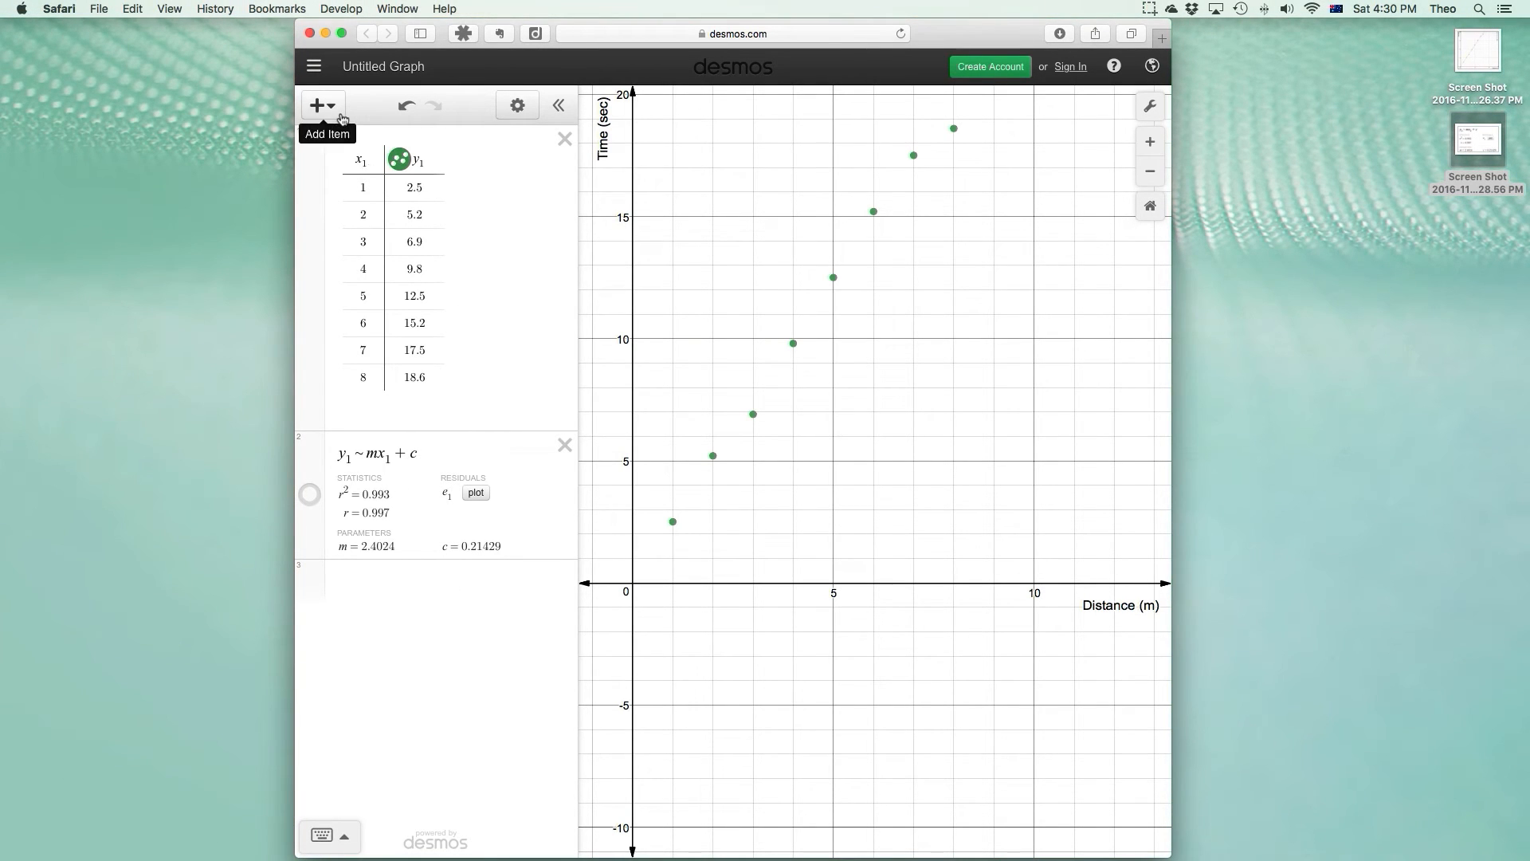
left_click(322, 105)
left_click(329, 152)
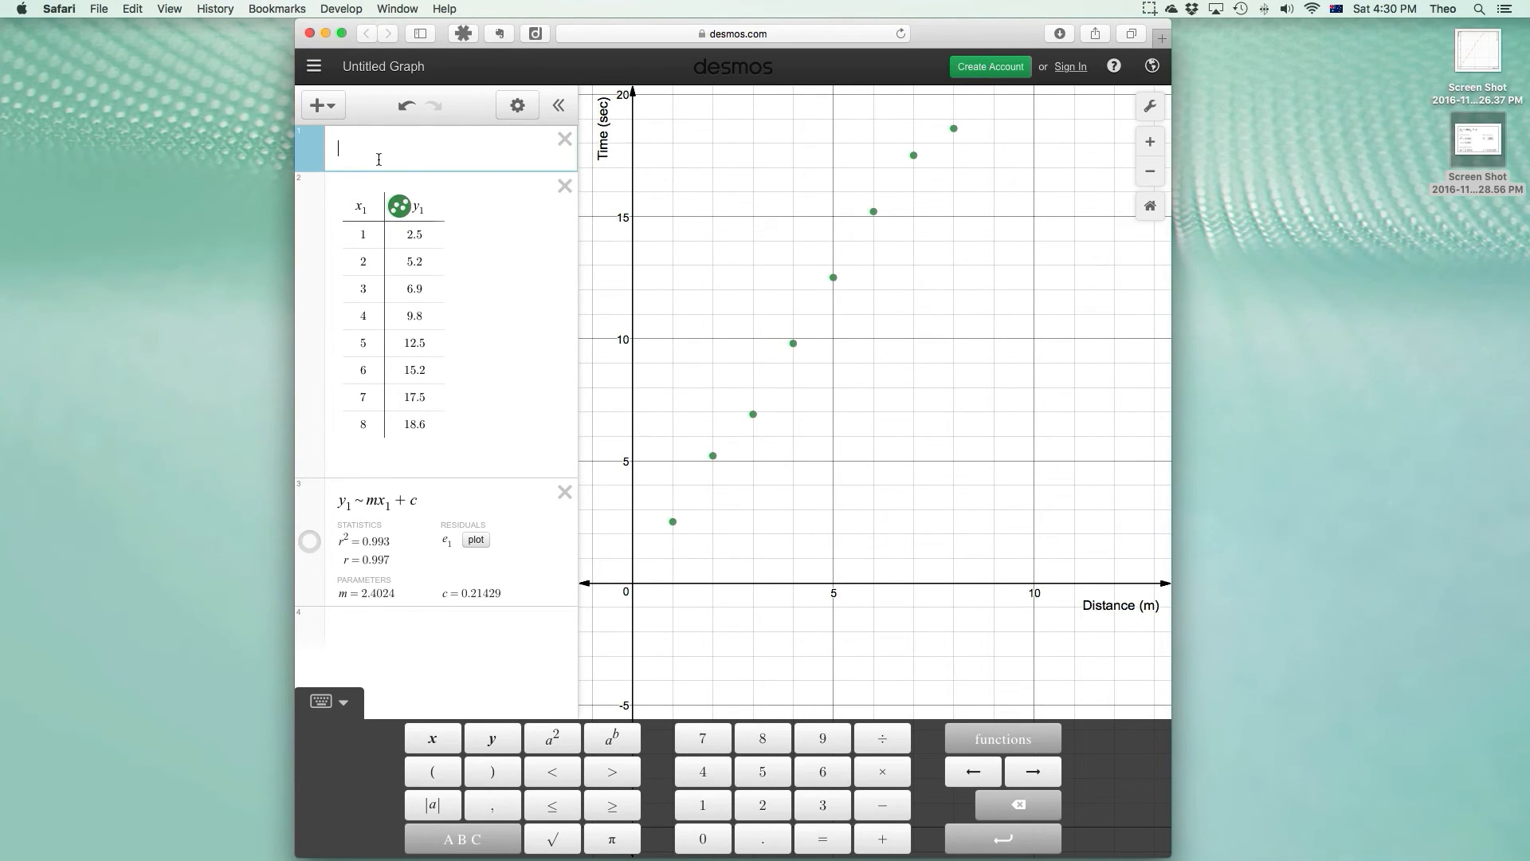
Enter the quadratic regression y₁ ~ ax₁² + bx₁ + c in the new expression, with subscript 1 on both x terms
type("y")
type("1")
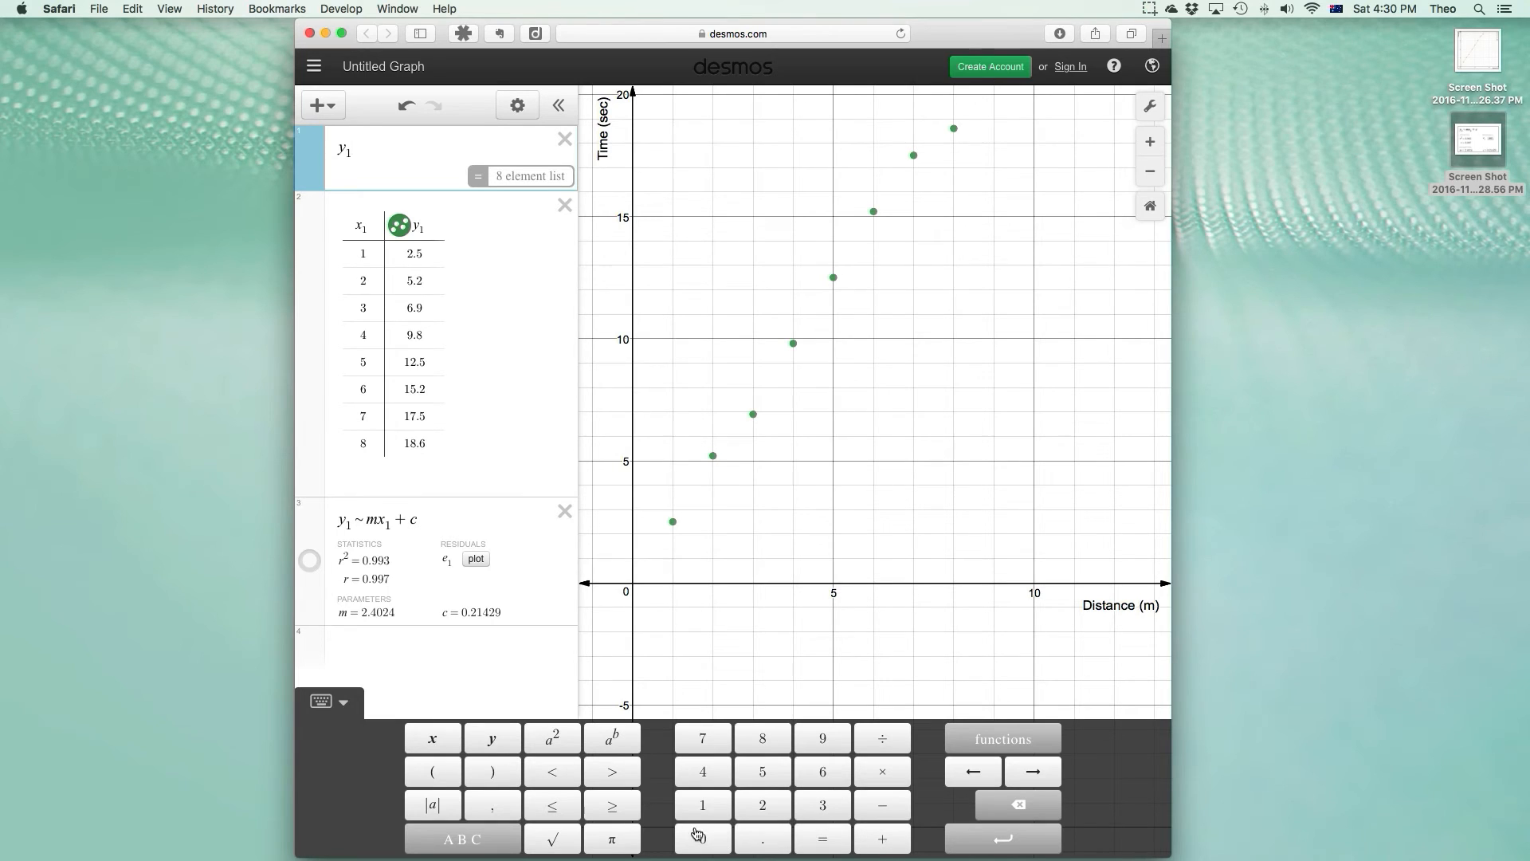
left_click(507, 840)
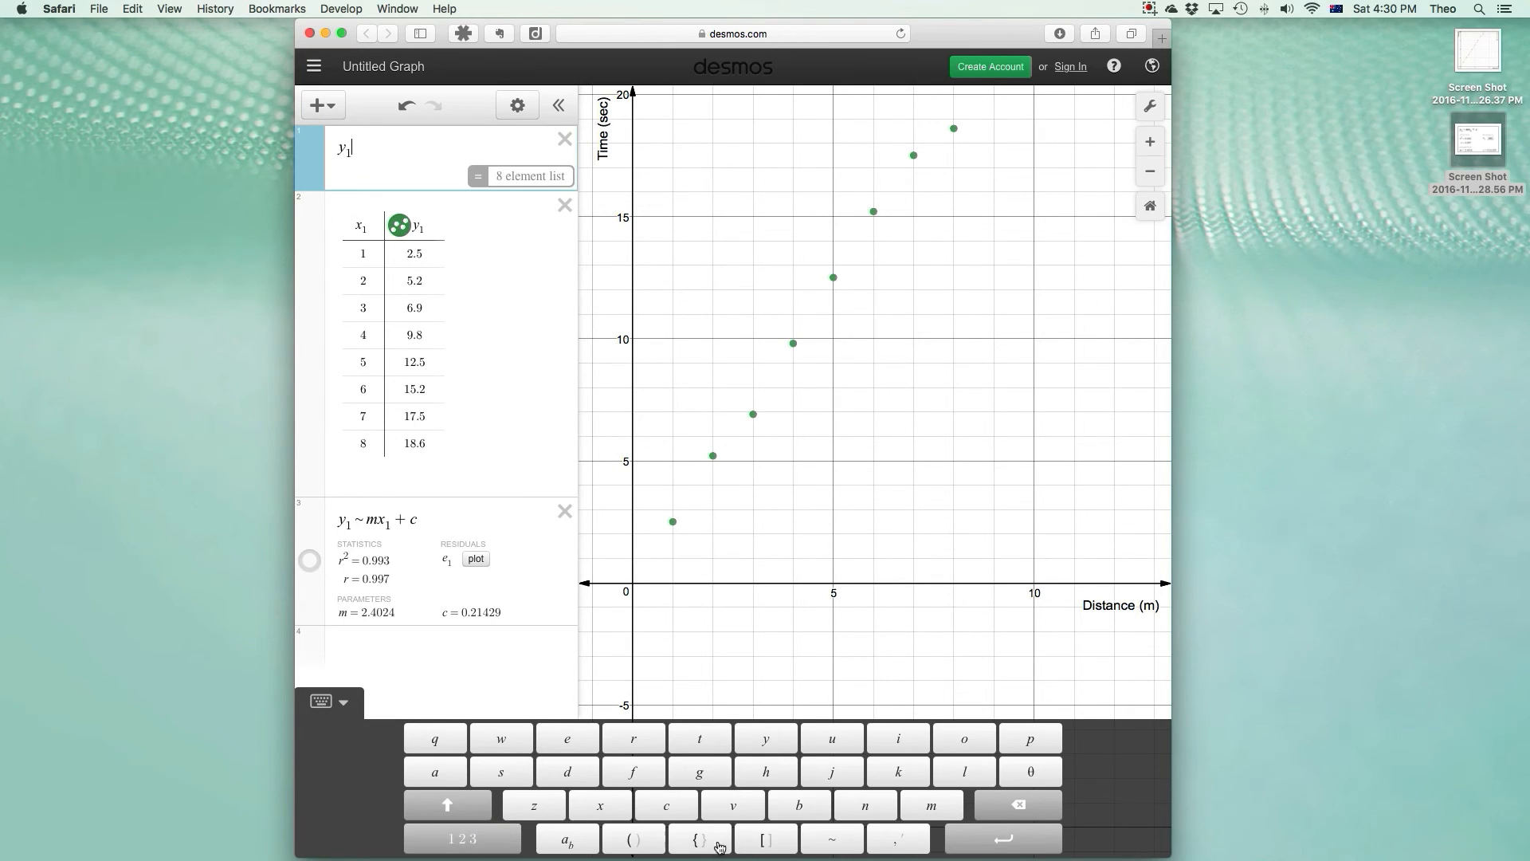
left_click(846, 843)
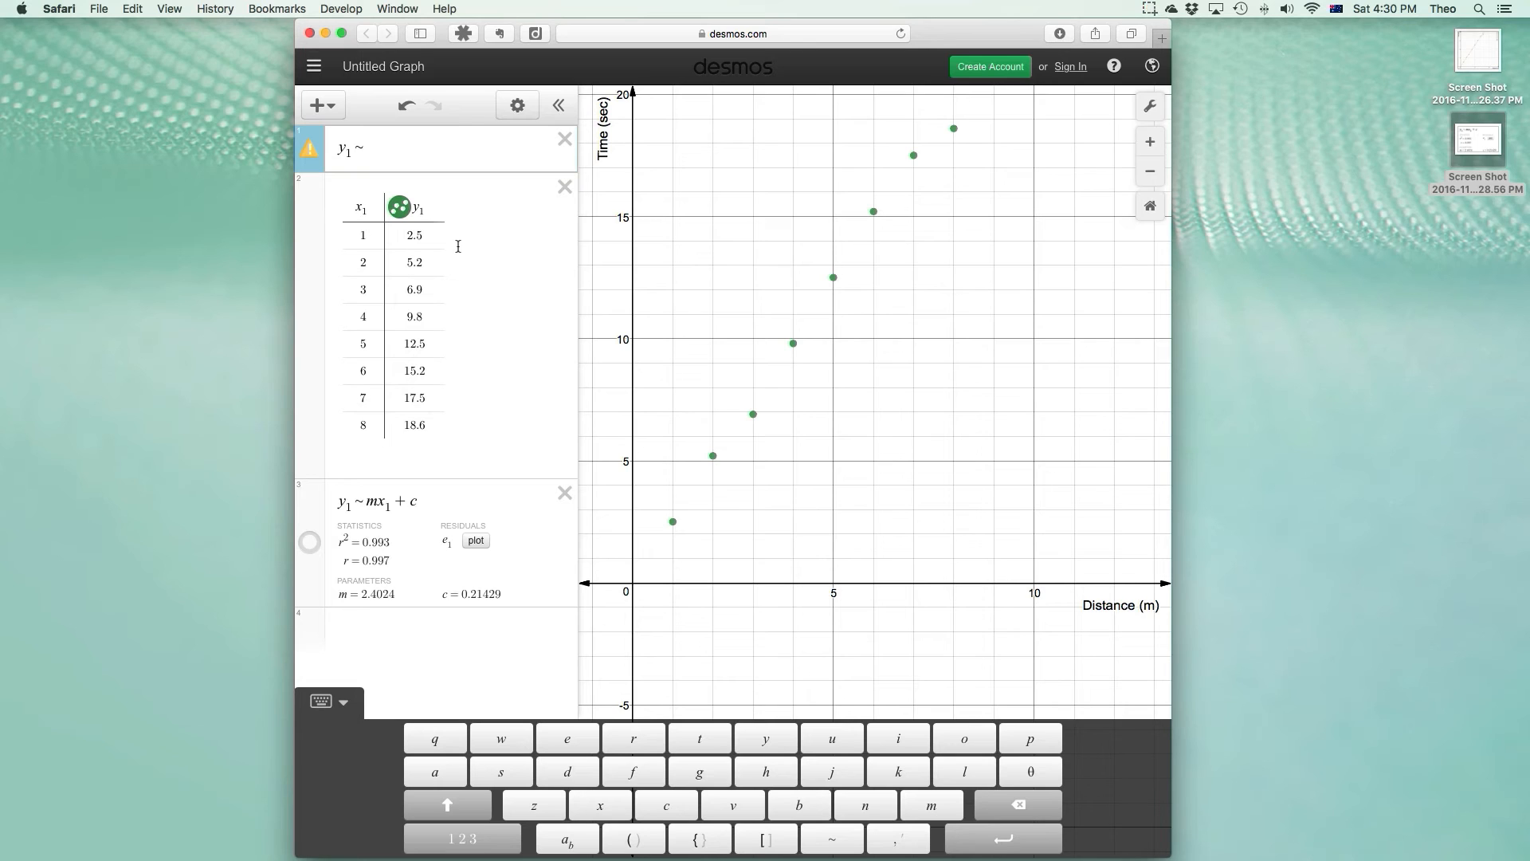
type("ax")
left_click(476, 842)
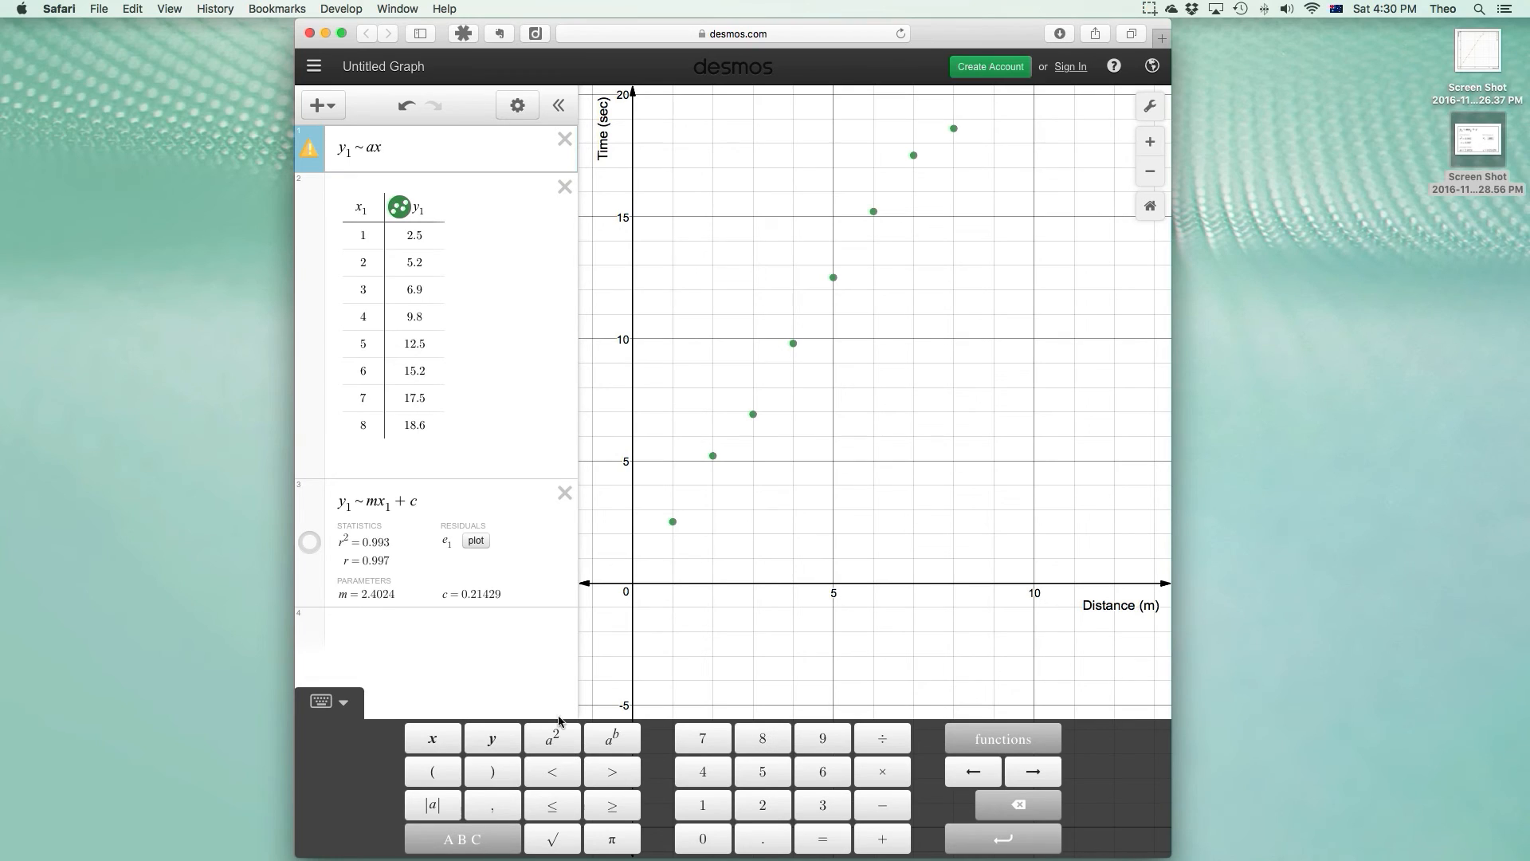
left_click(555, 739)
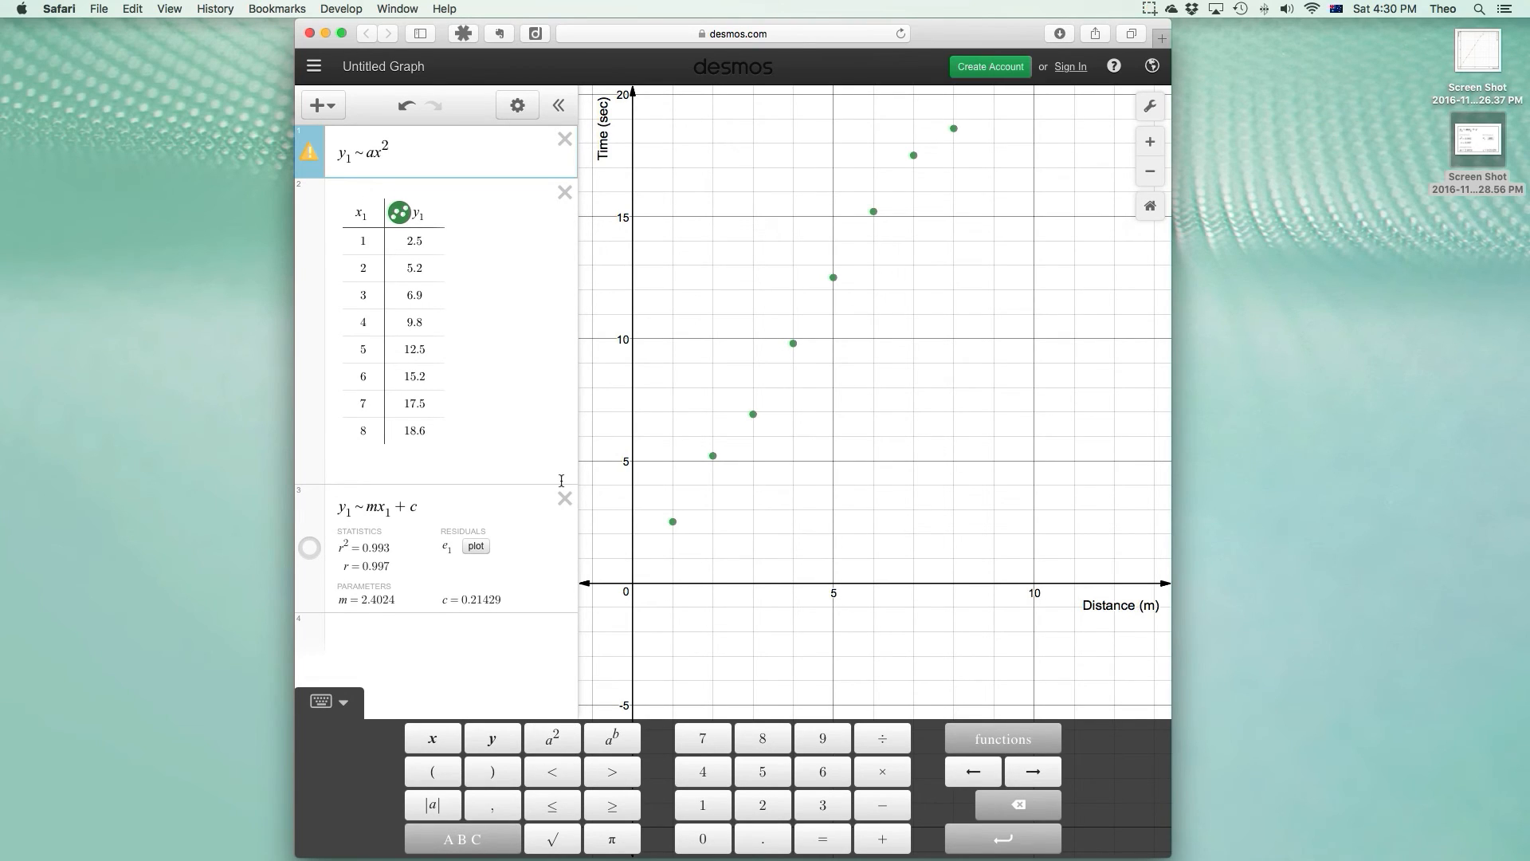
type("+ bx + c")
left_click(380, 152)
type("1")
left_click(420, 153)
type("1")
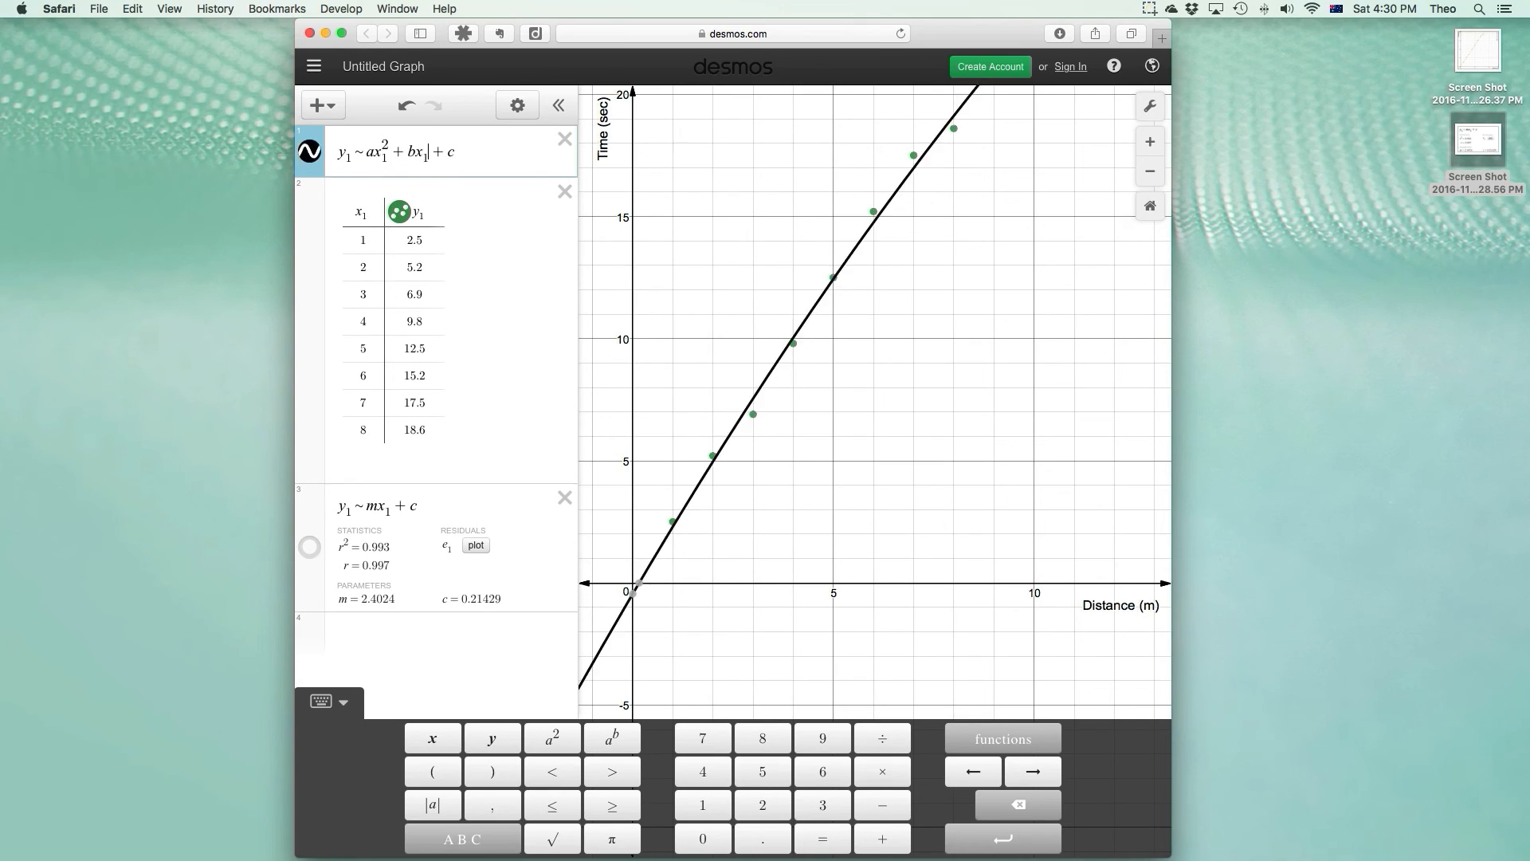
Examine the overall shape of the quadratic regression curve well beyond the eight data points
scroll(856, 383, "down", 5)
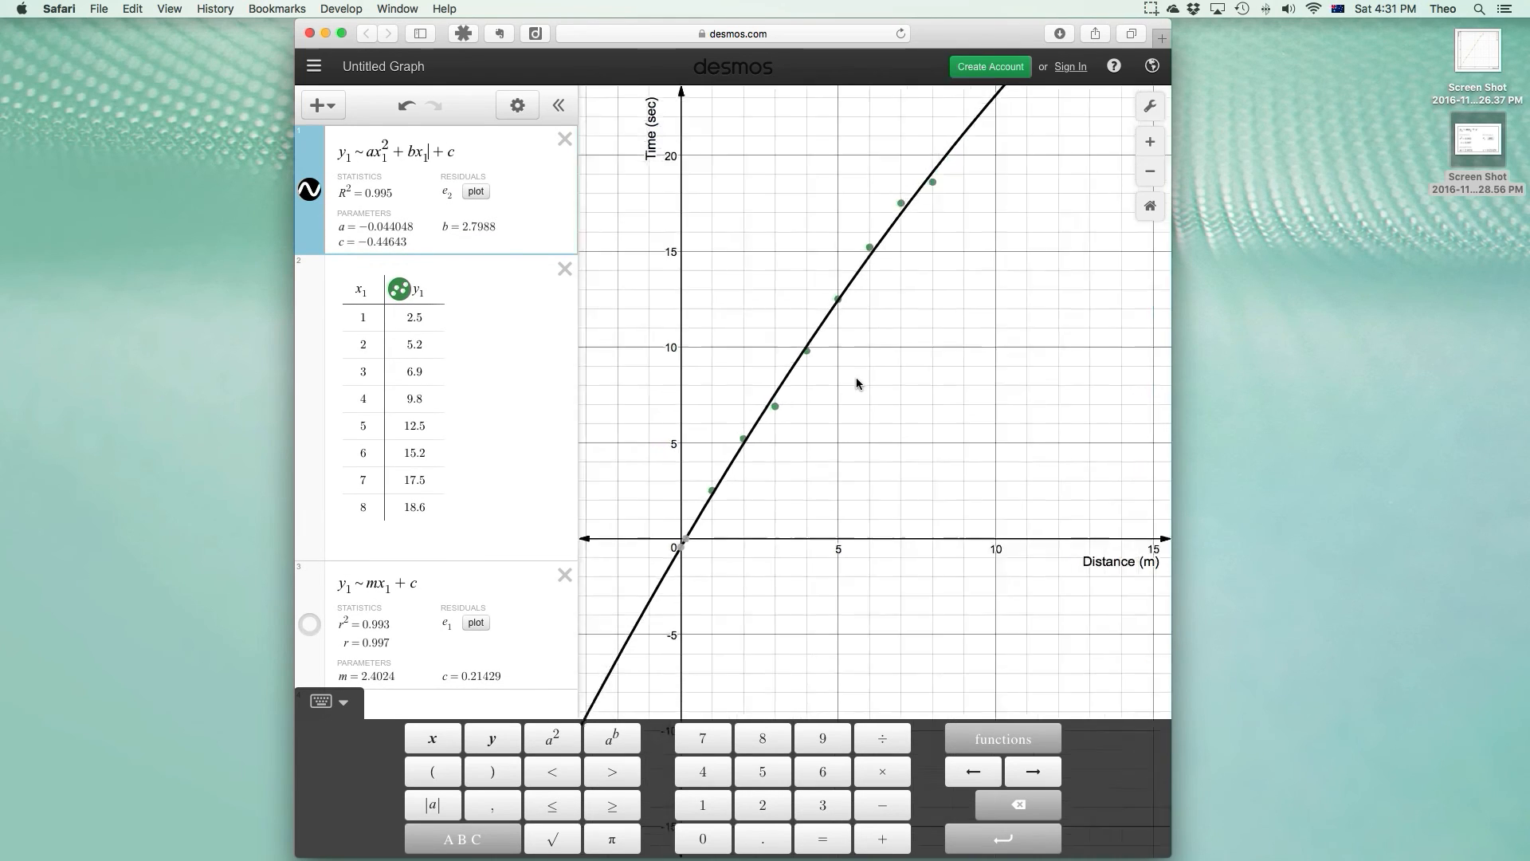
scroll(857, 383, "down", 5)
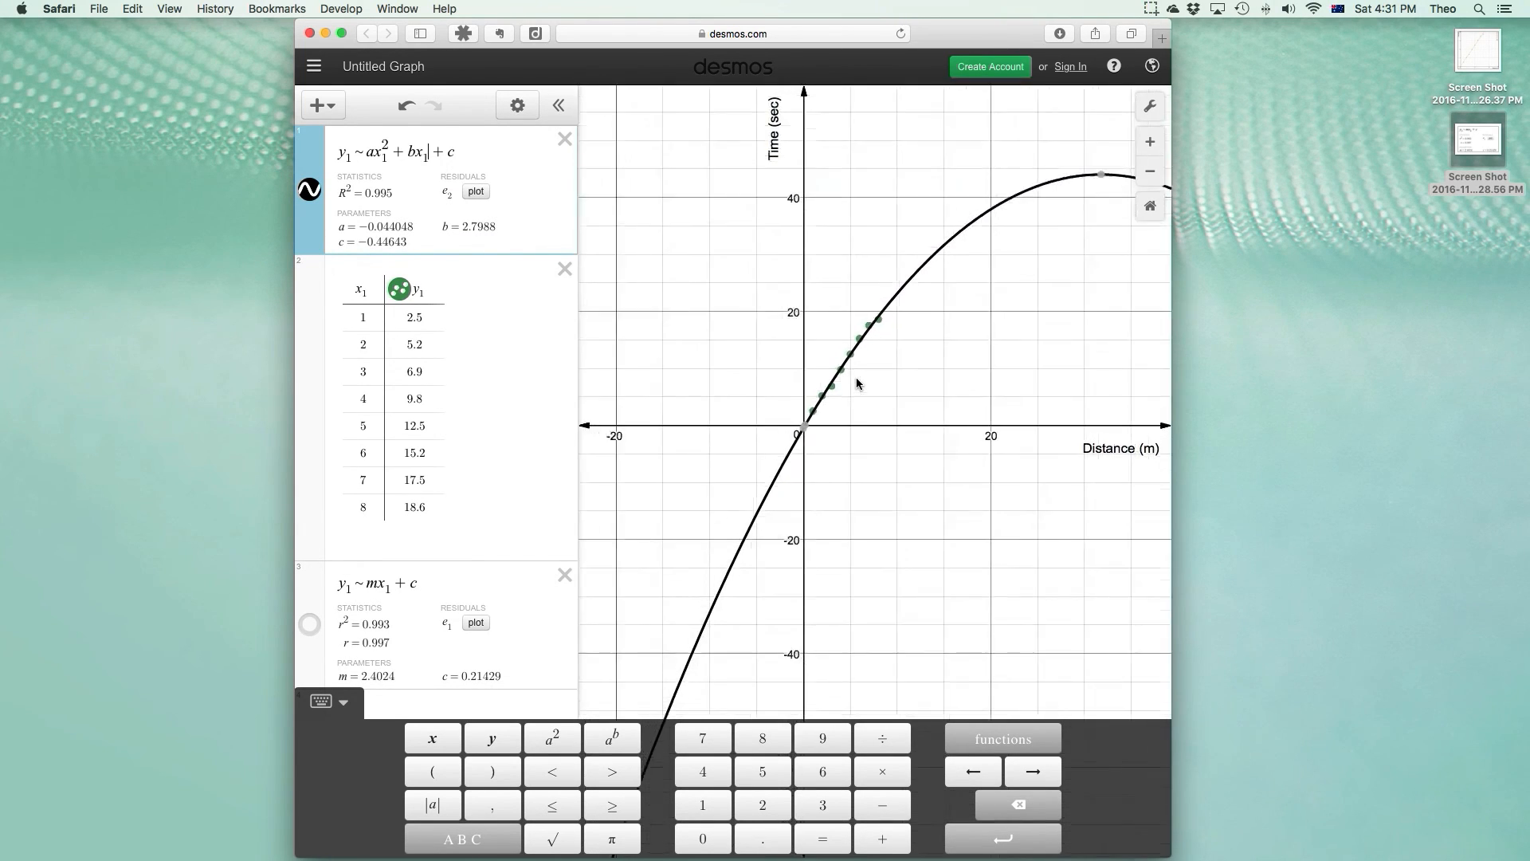
scroll(856, 383, "down", 1)
left_click_drag(888, 375, 817, 378)
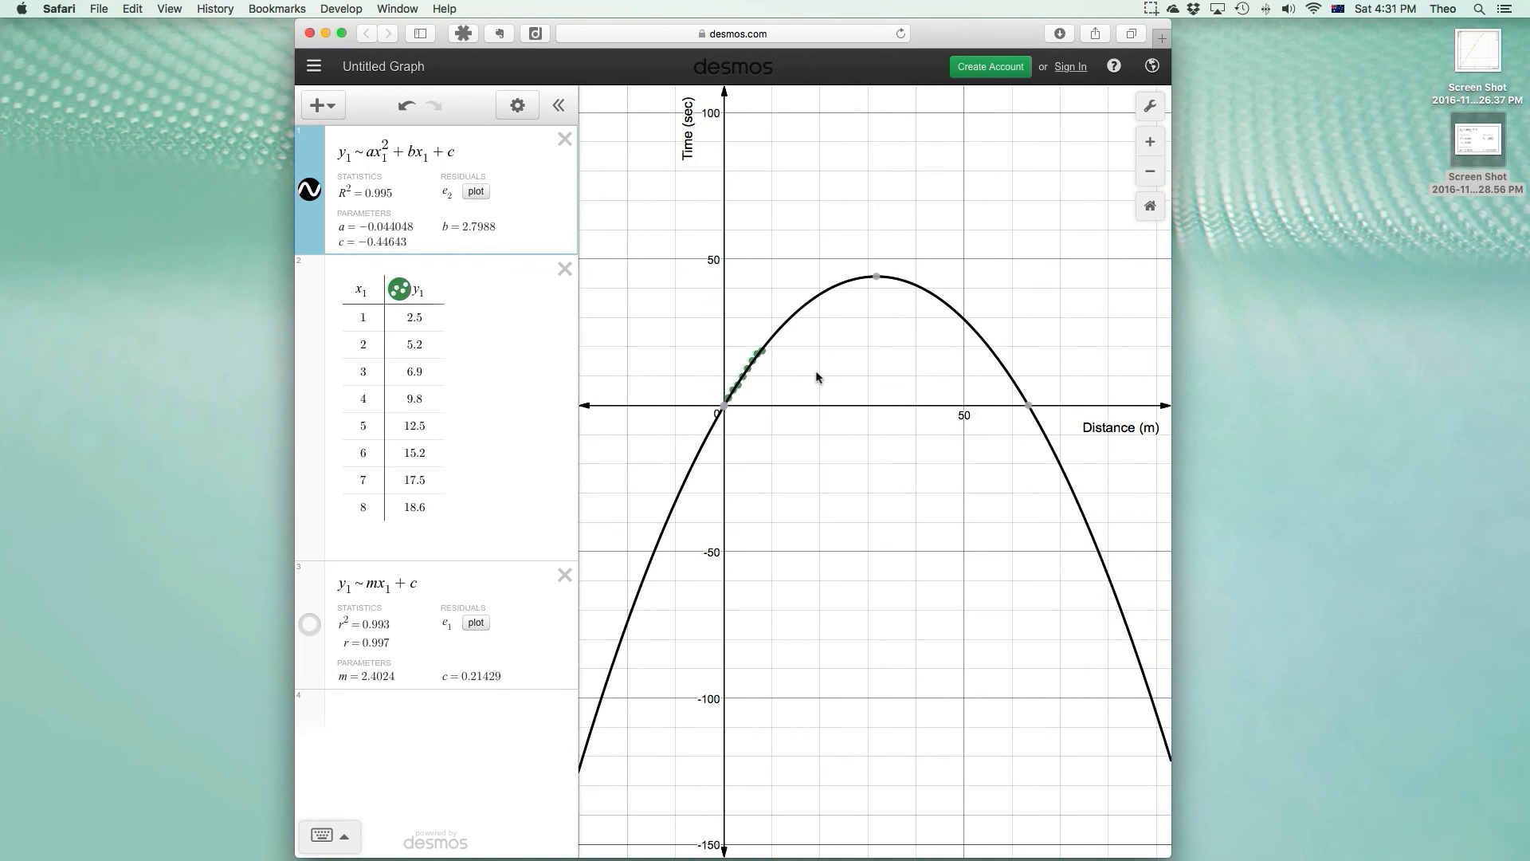